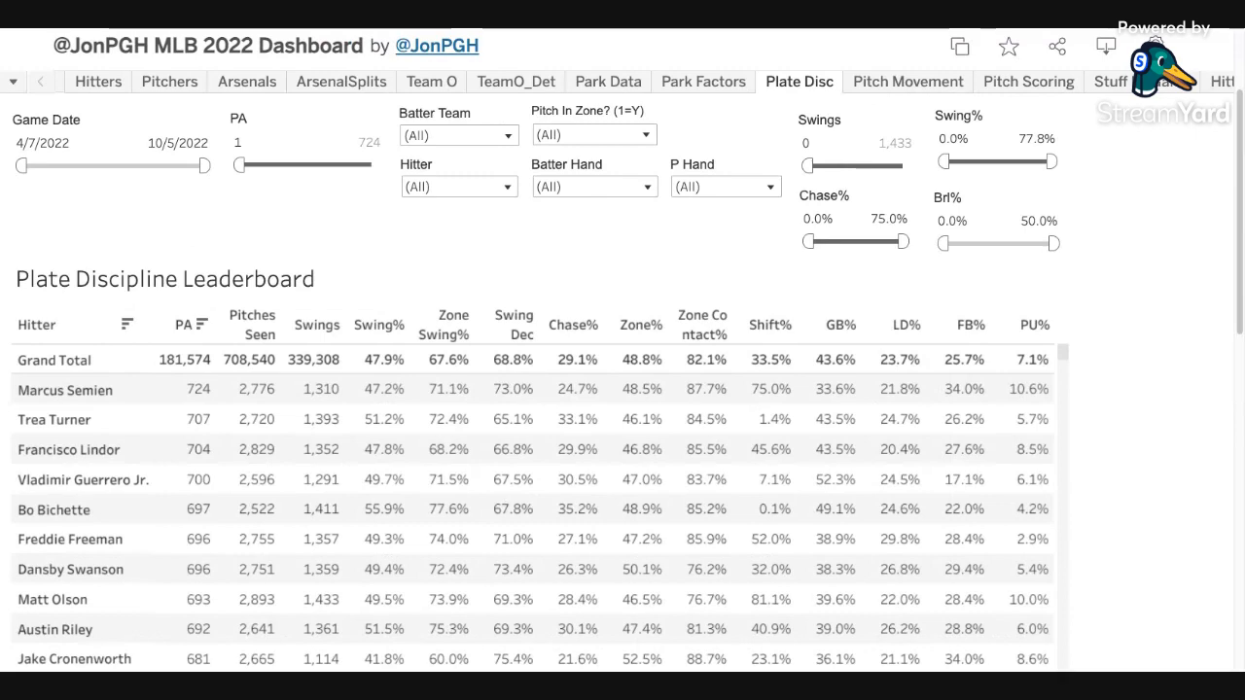
- Sort the Plate Discipline Leaderboard by Zone% in descending order and set the minimum PA to 250
scroll(205, 216, "down", 2)
scroll(205, 215, "down", 2)
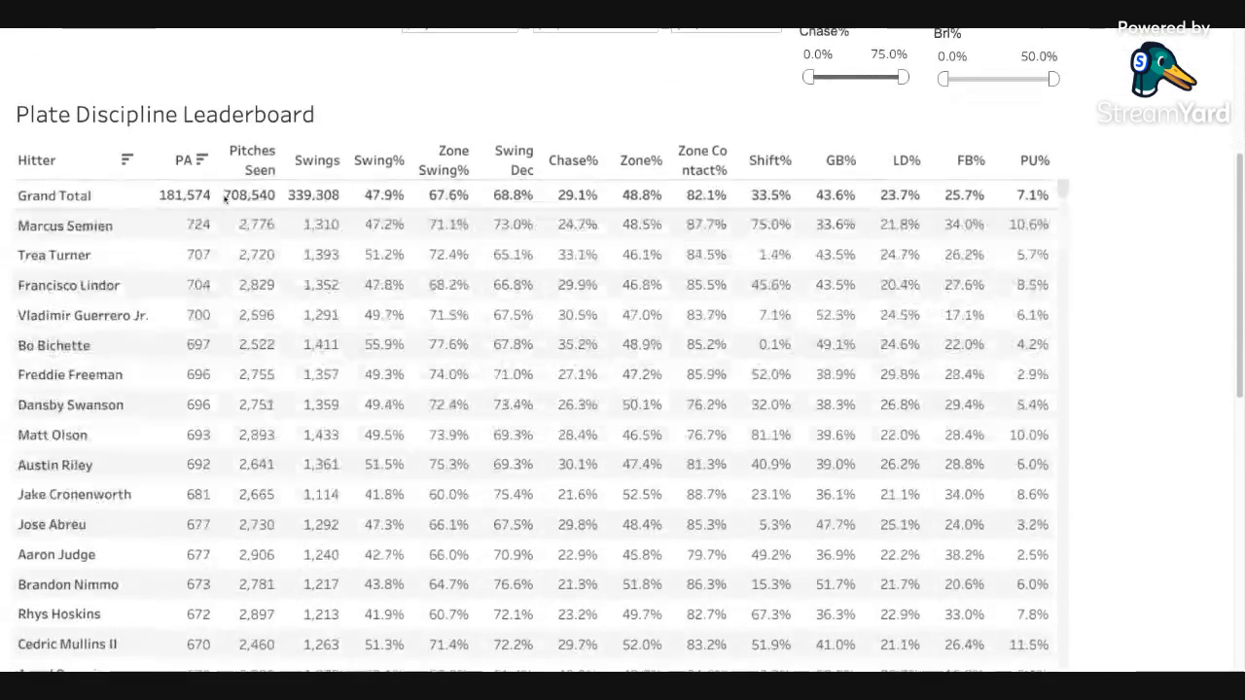
scroll(321, 191, "up", 3)
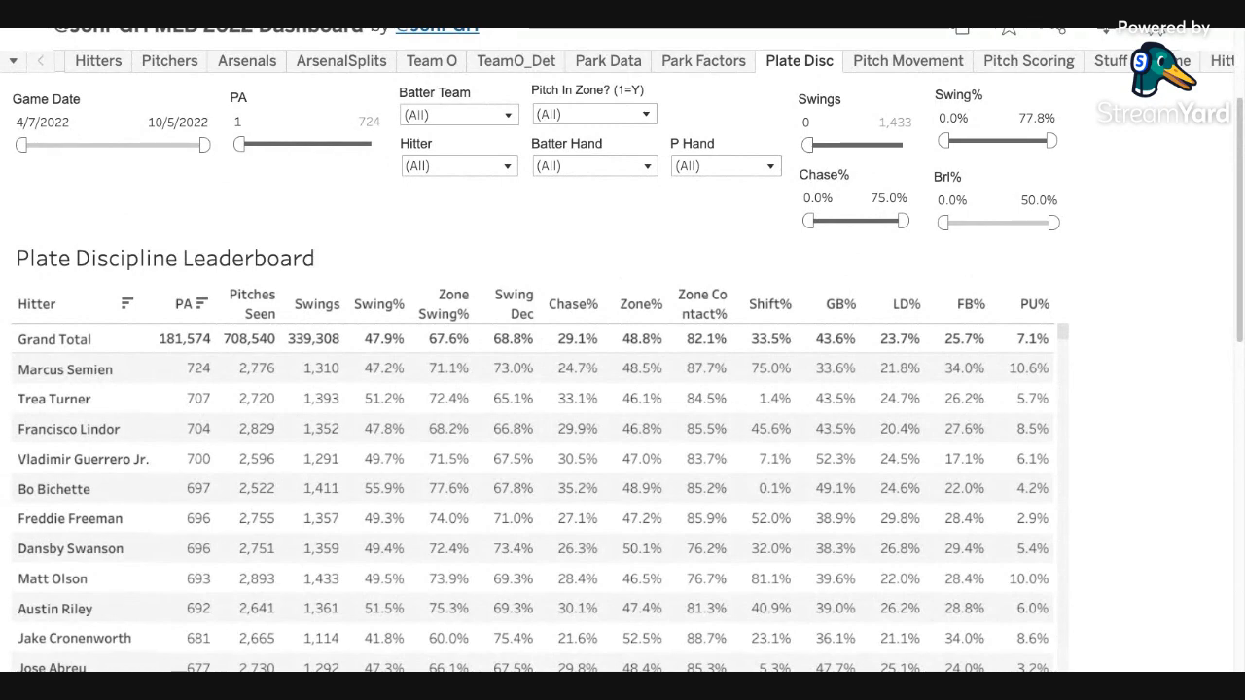
scroll(622, 389, "up", 1)
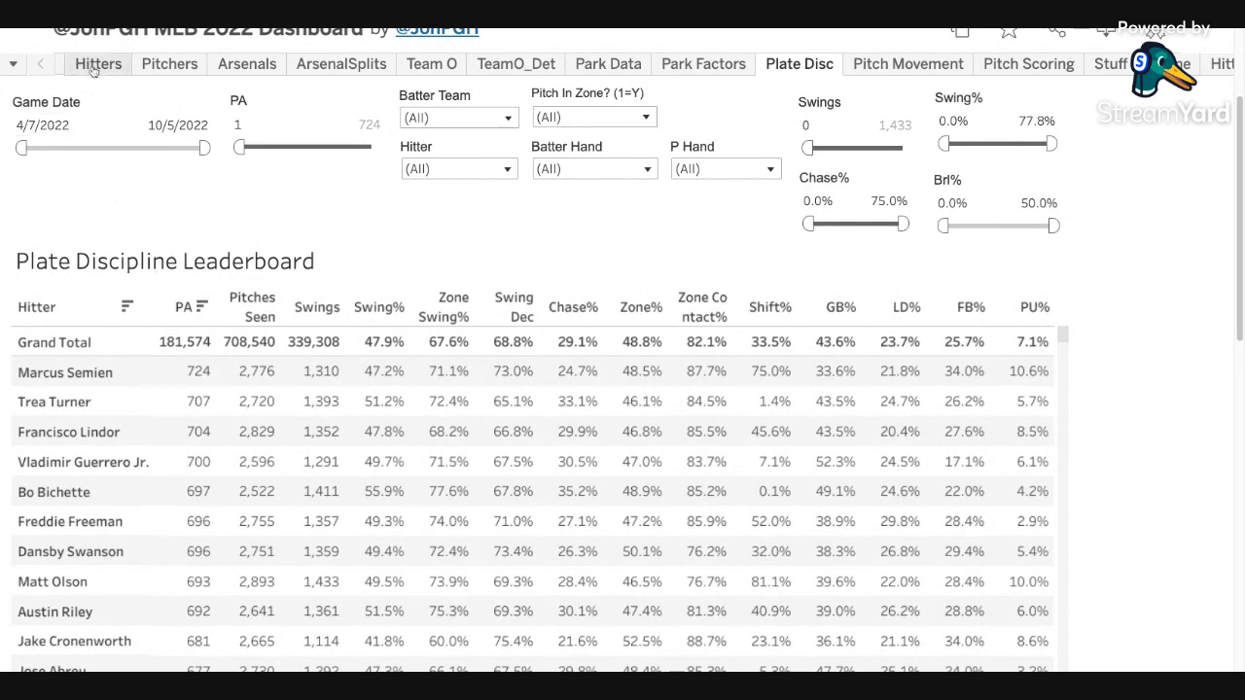
scroll(288, 288, "down", 1)
scroll(418, 305, "up", 1)
left_click(653, 307)
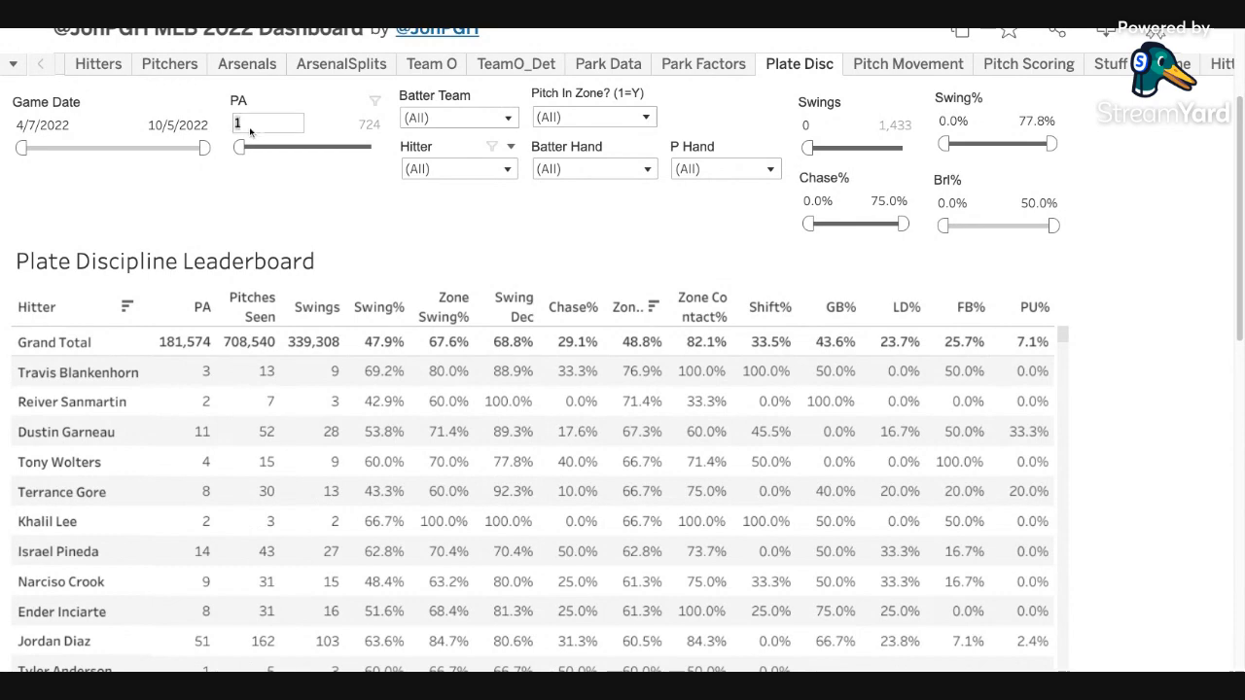
type("250")
key("Return")
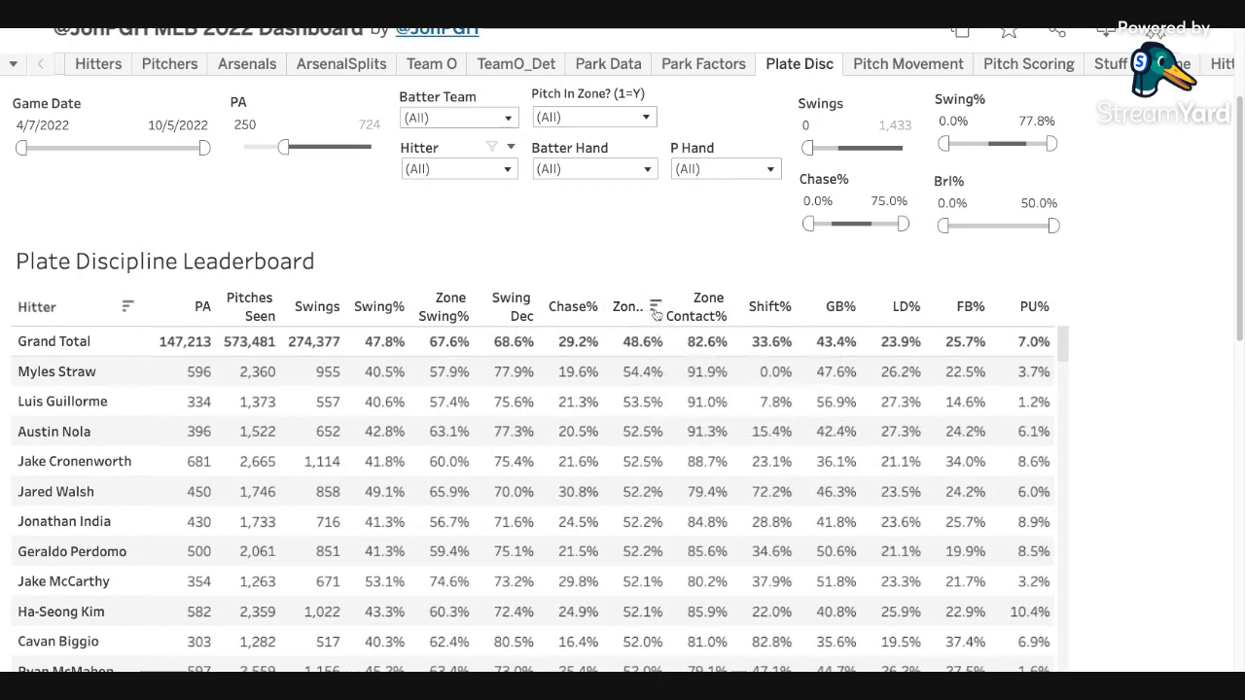
- Reverse the Zone% sort to ascending order and set the minimum PA to 500
left_click(656, 309)
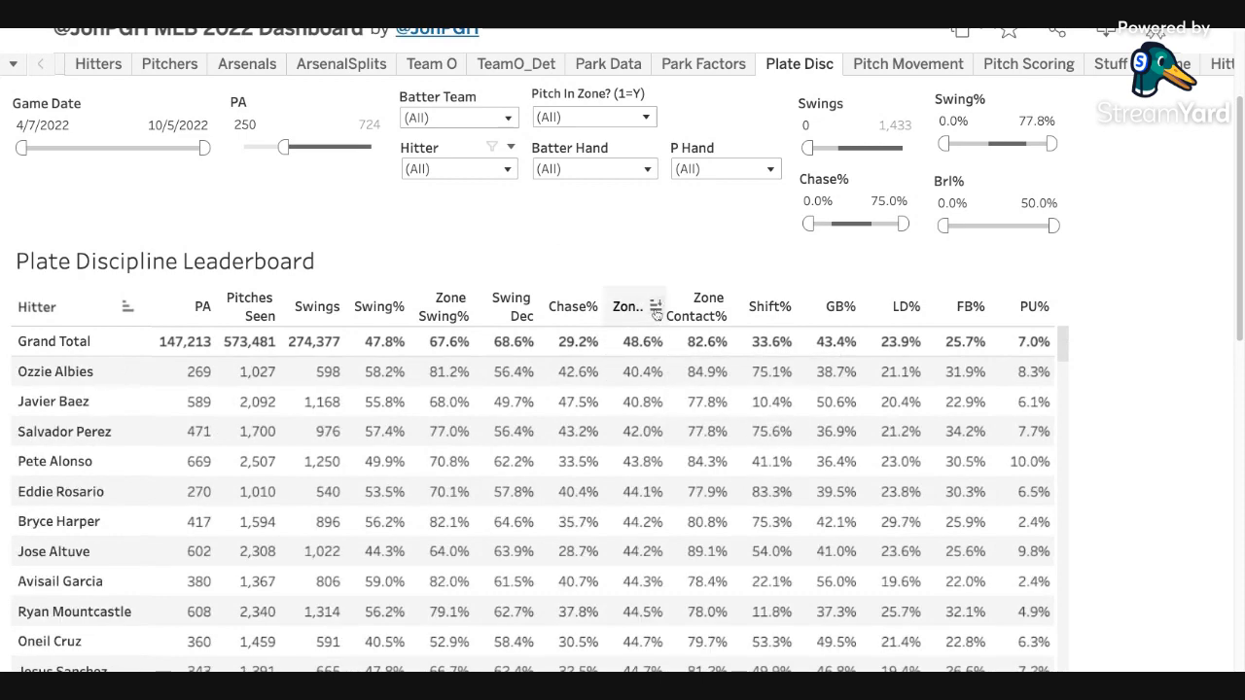
left_click(251, 129)
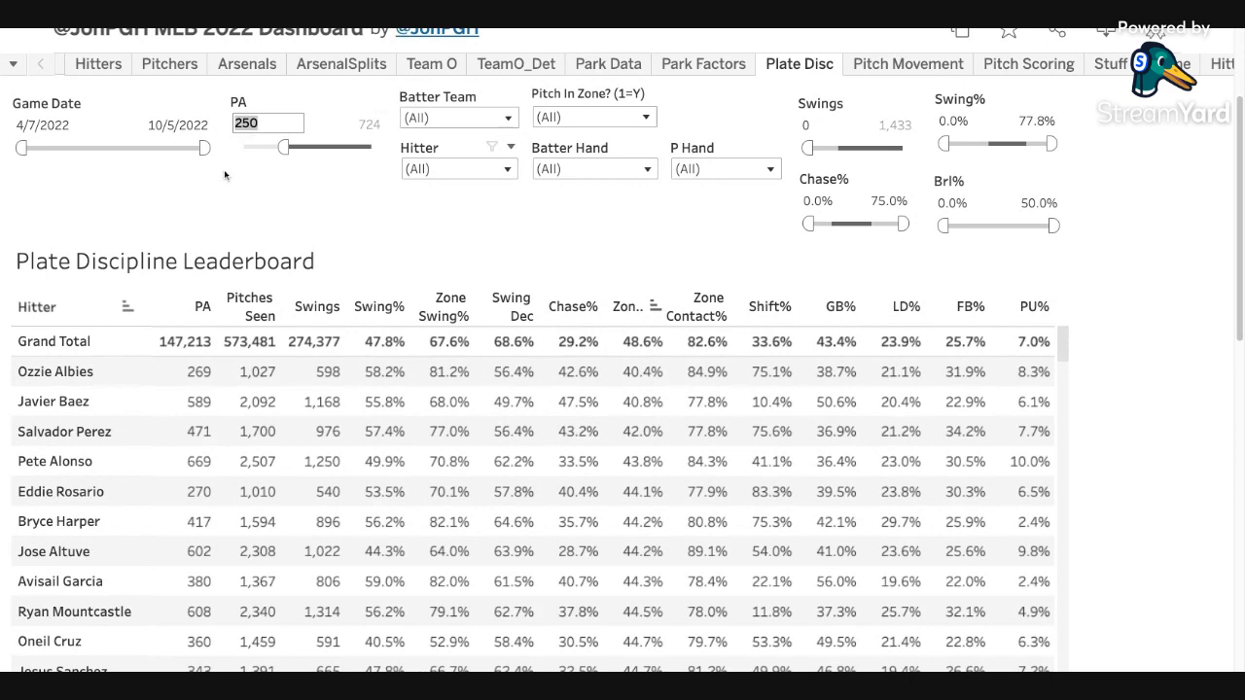
type("500")
key("Return")
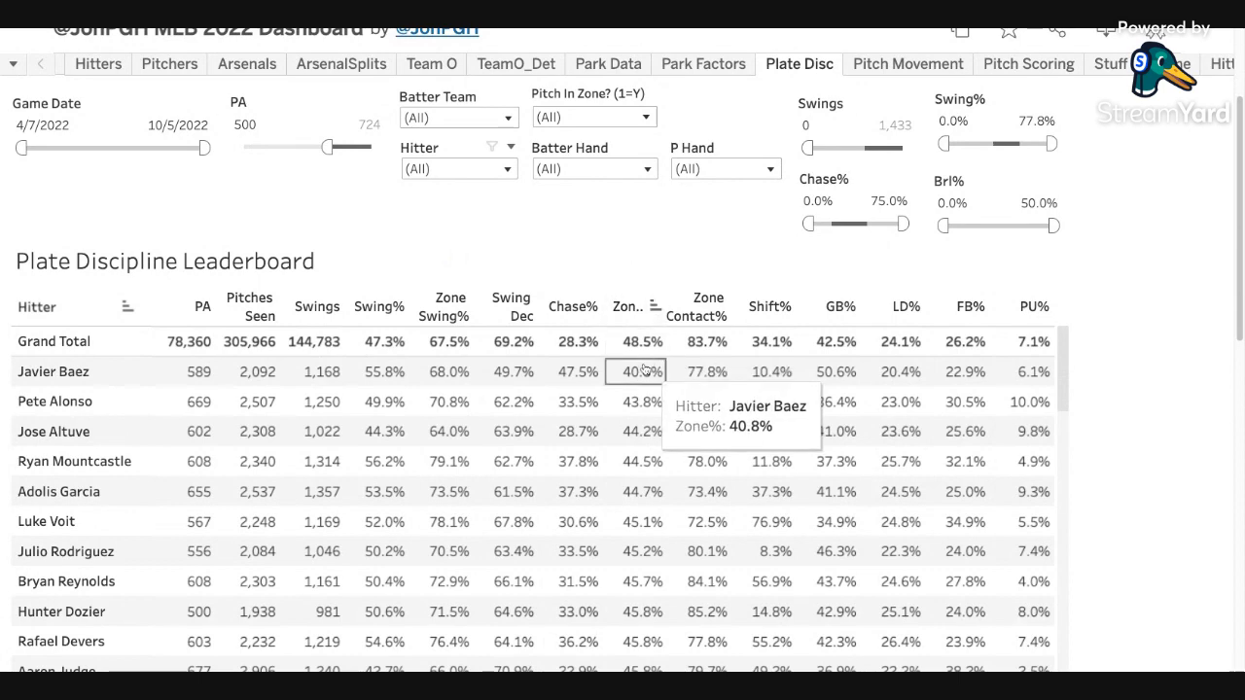
- Clear the ascending Zone% sort and rank the hitters by Zone% in descending order
scroll(612, 233, "down", 1)
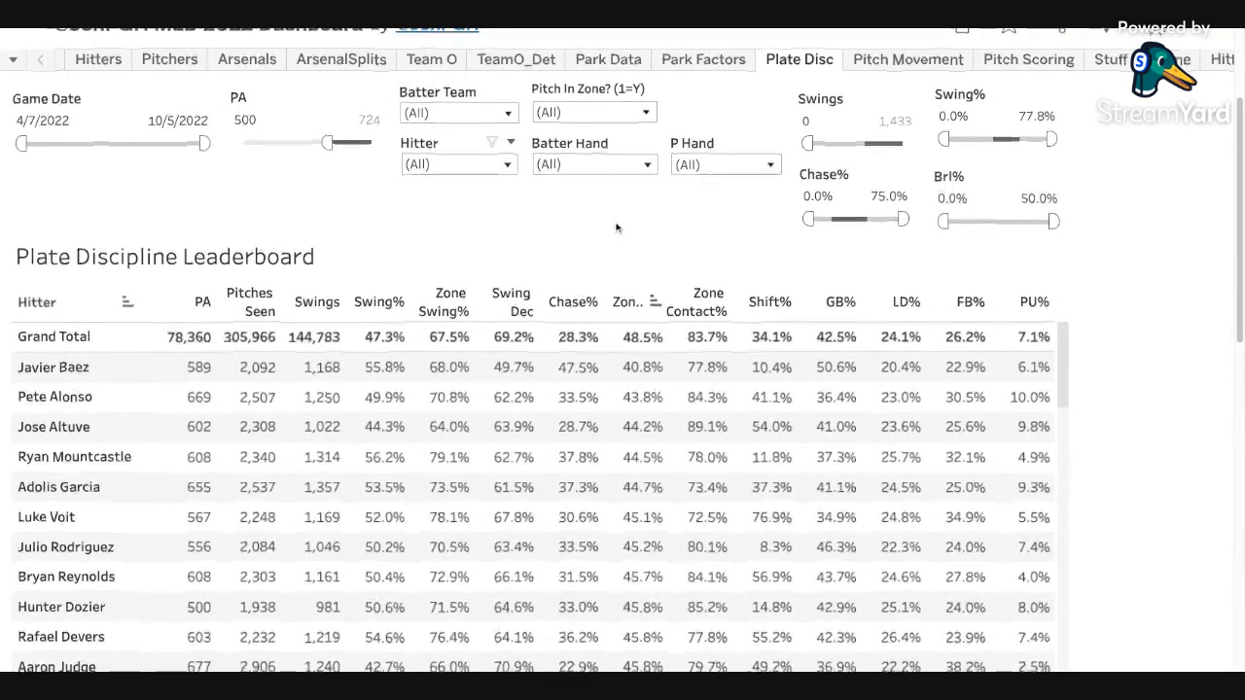
scroll(618, 224, "down", 1)
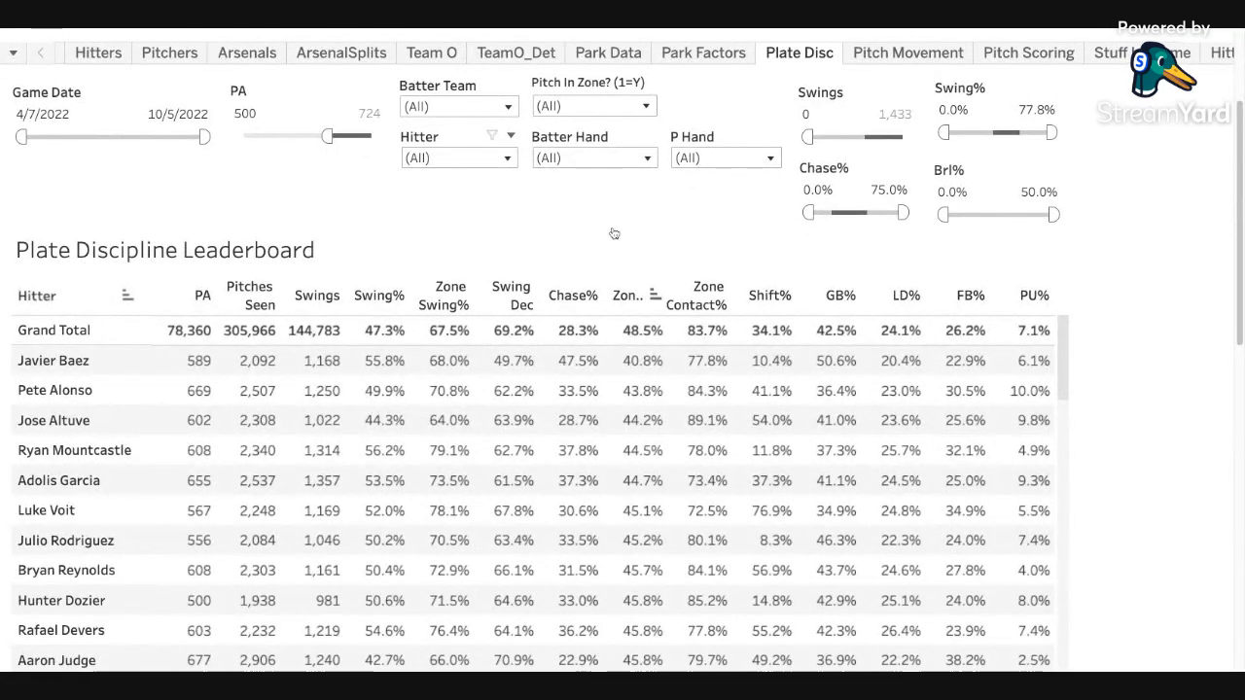
left_click(653, 294)
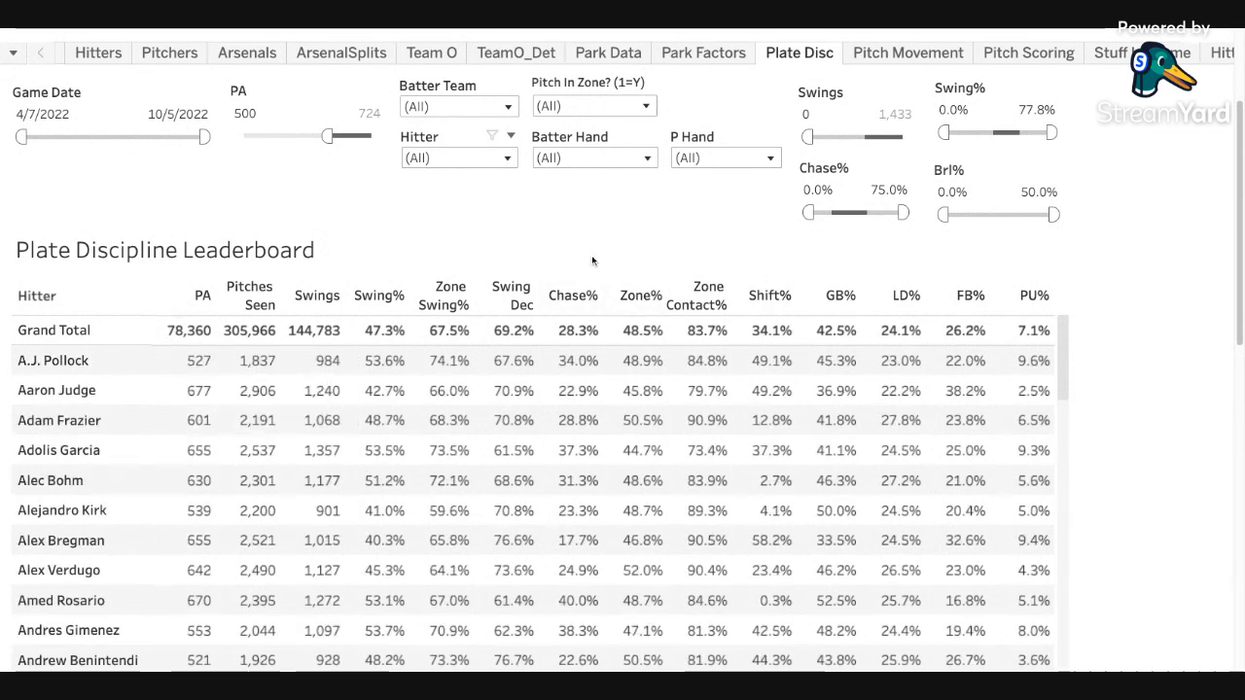
left_click(655, 294)
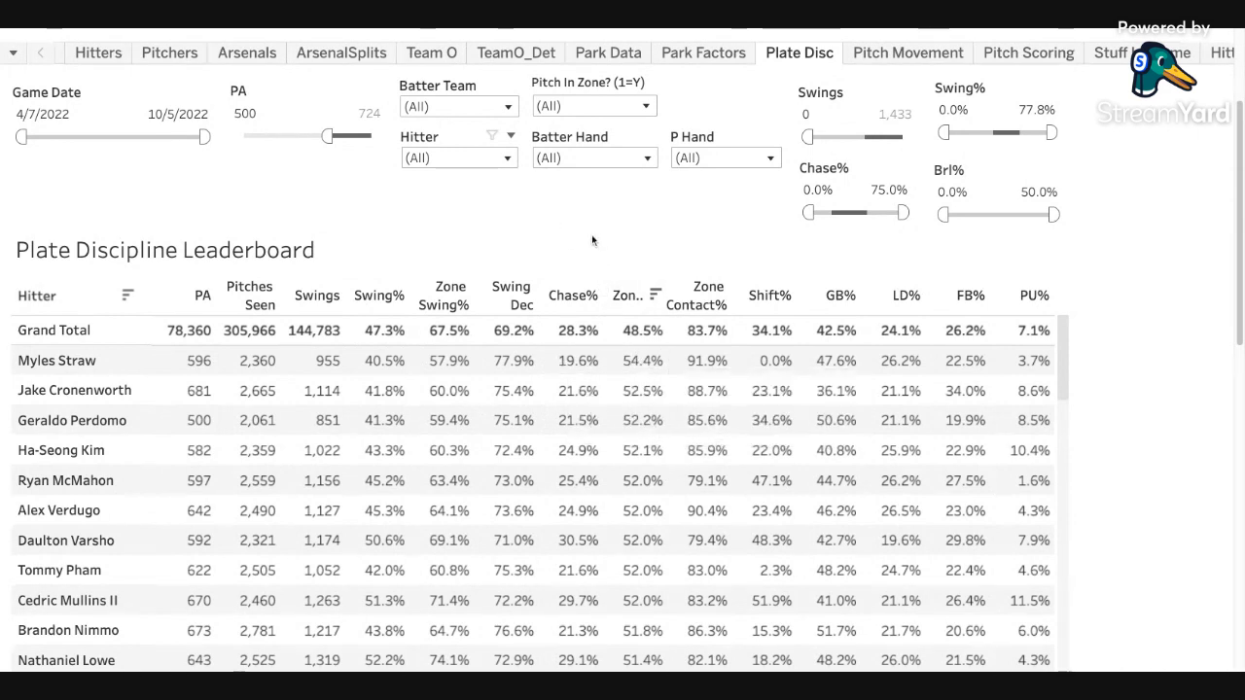
- Rank the hitters by Zone Contact% and after that by Shift%, both descending, and inspect the top-ranked hitter's Shift% and GB%
left_click(718, 297)
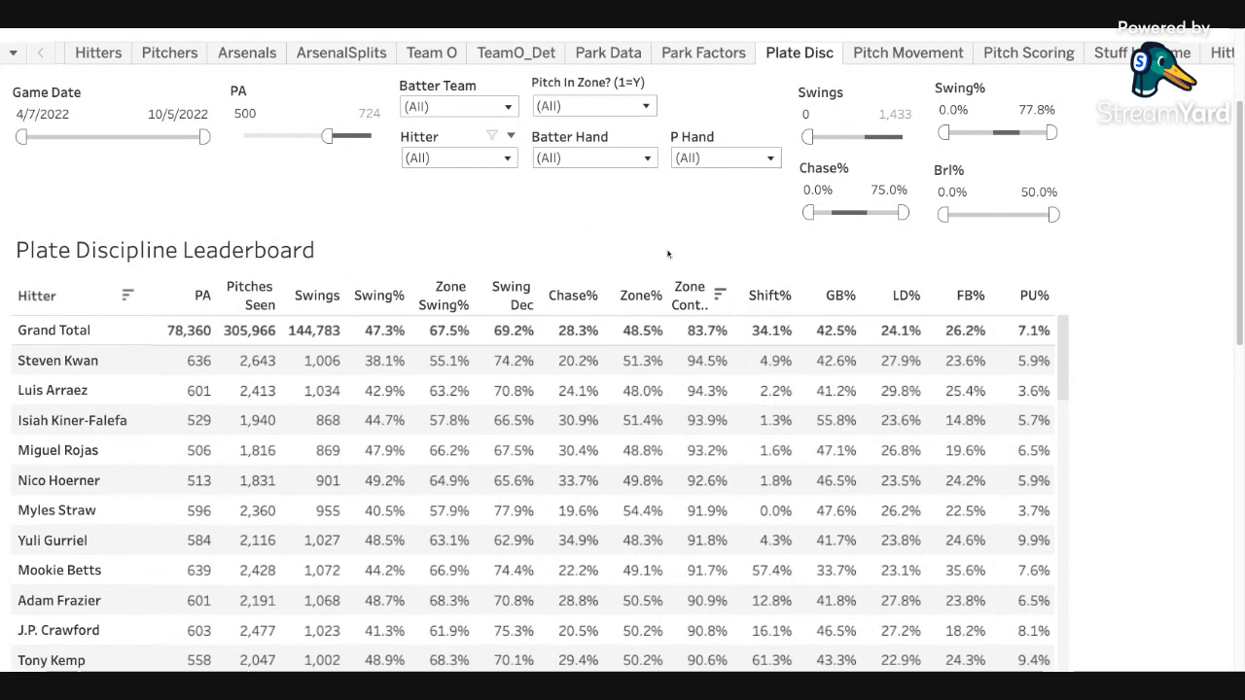
left_click(783, 300)
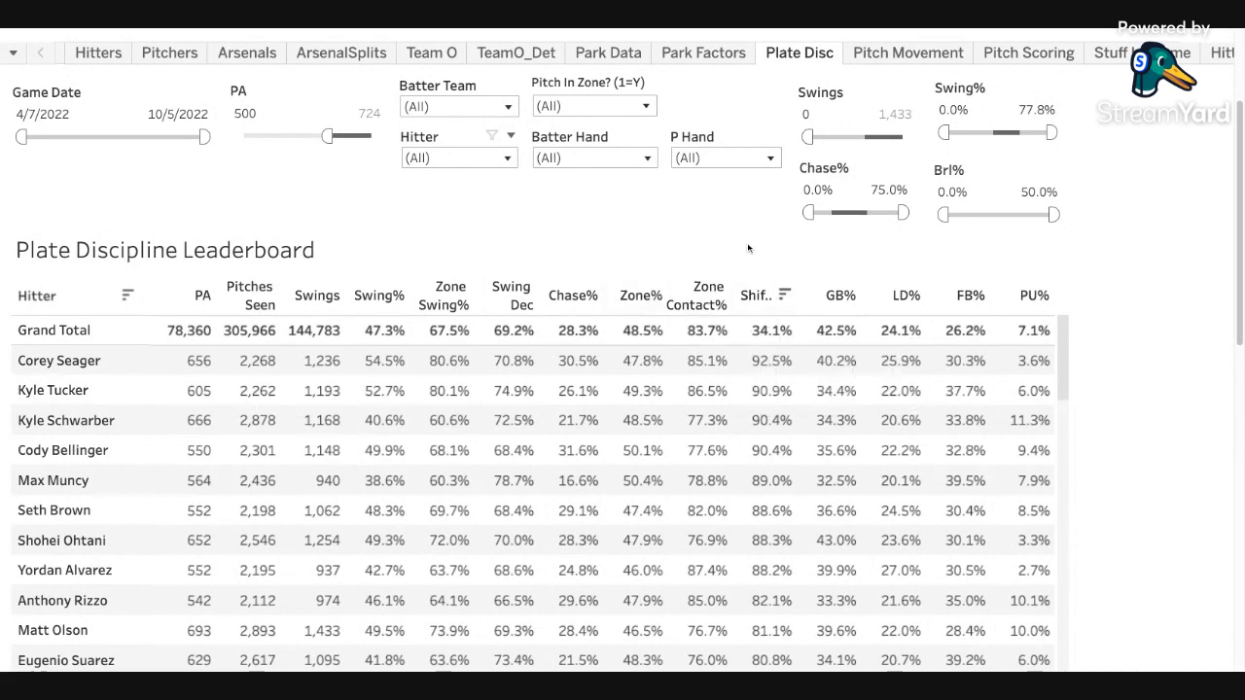
left_click(849, 298)
left_click(785, 297)
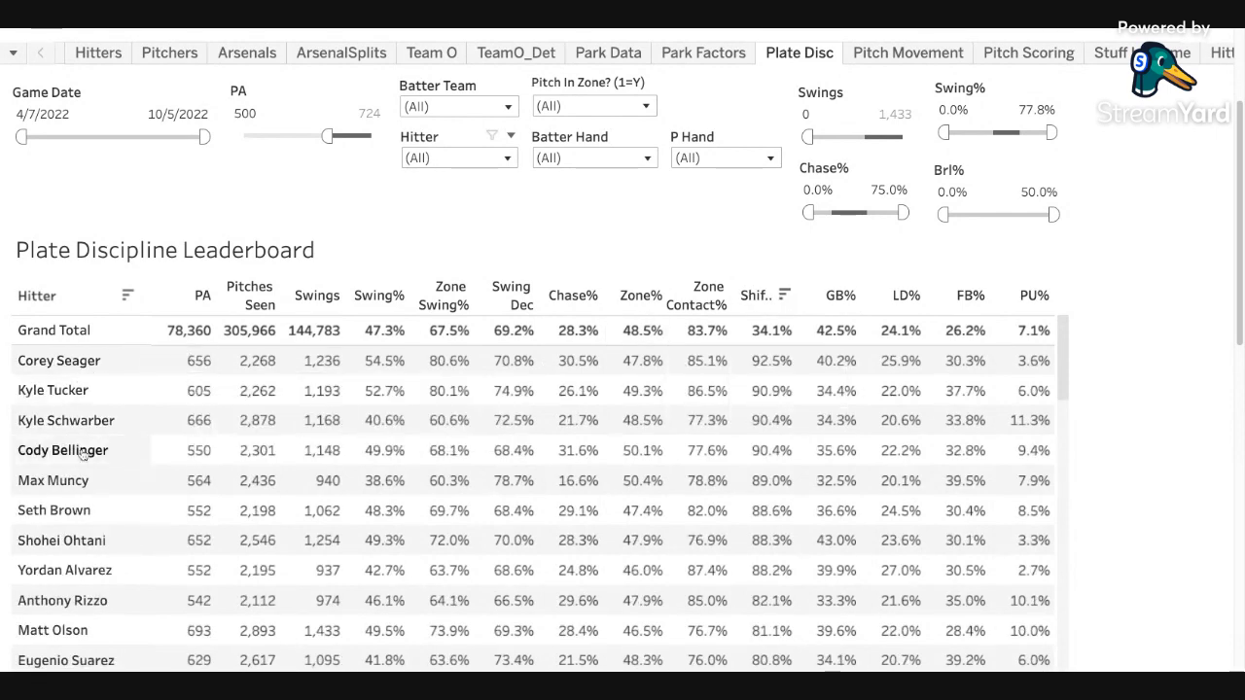
mouse_move(768, 362)
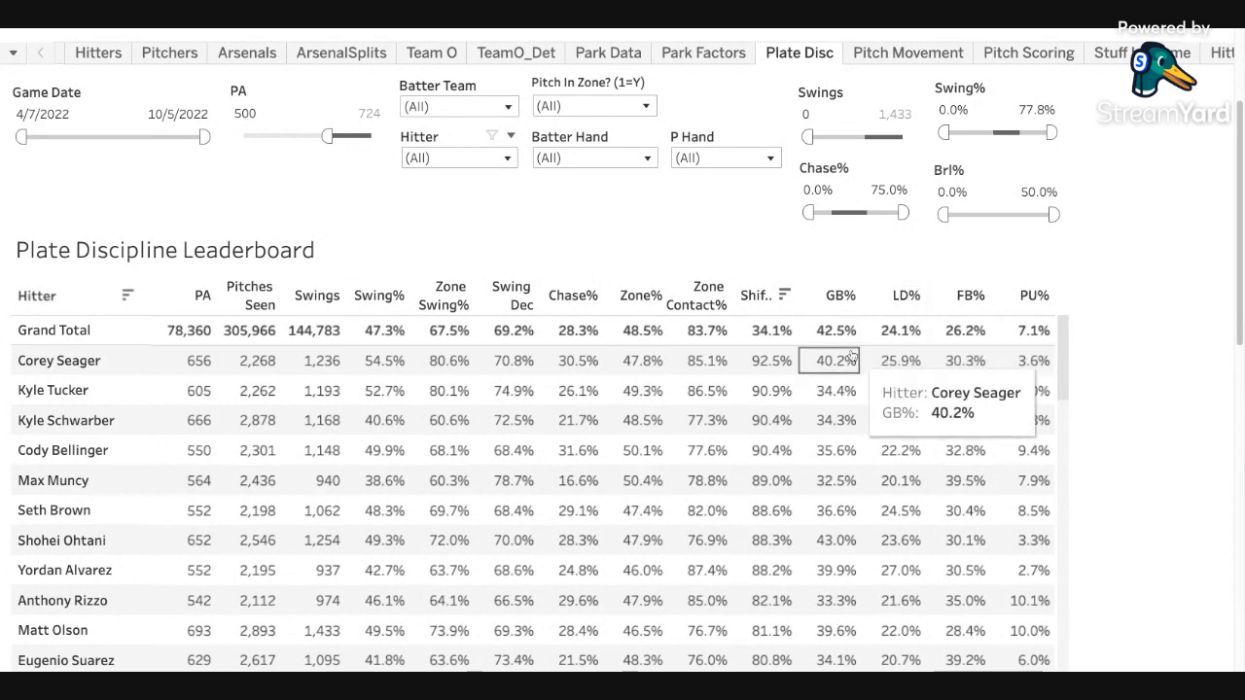
mouse_move(834, 338)
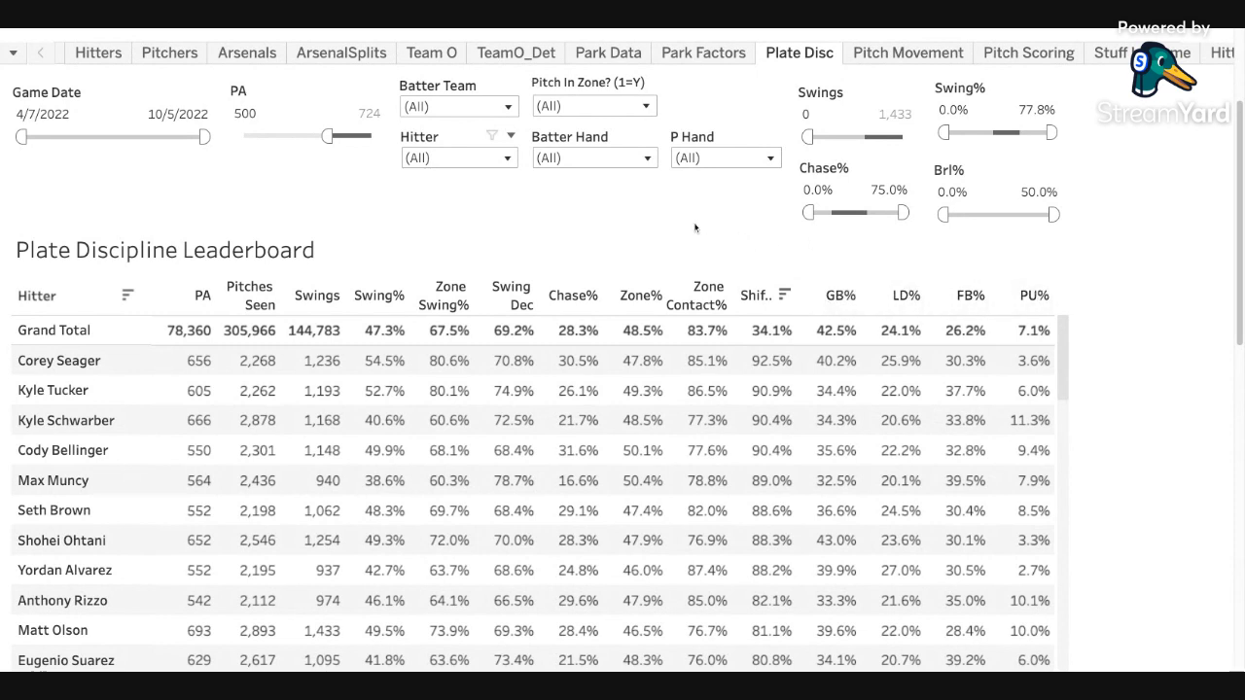
- Rank the hitters by Swing Dec and after that by Chase%, both descending, and inspect the leading hitter's Chase%
left_click(532, 272)
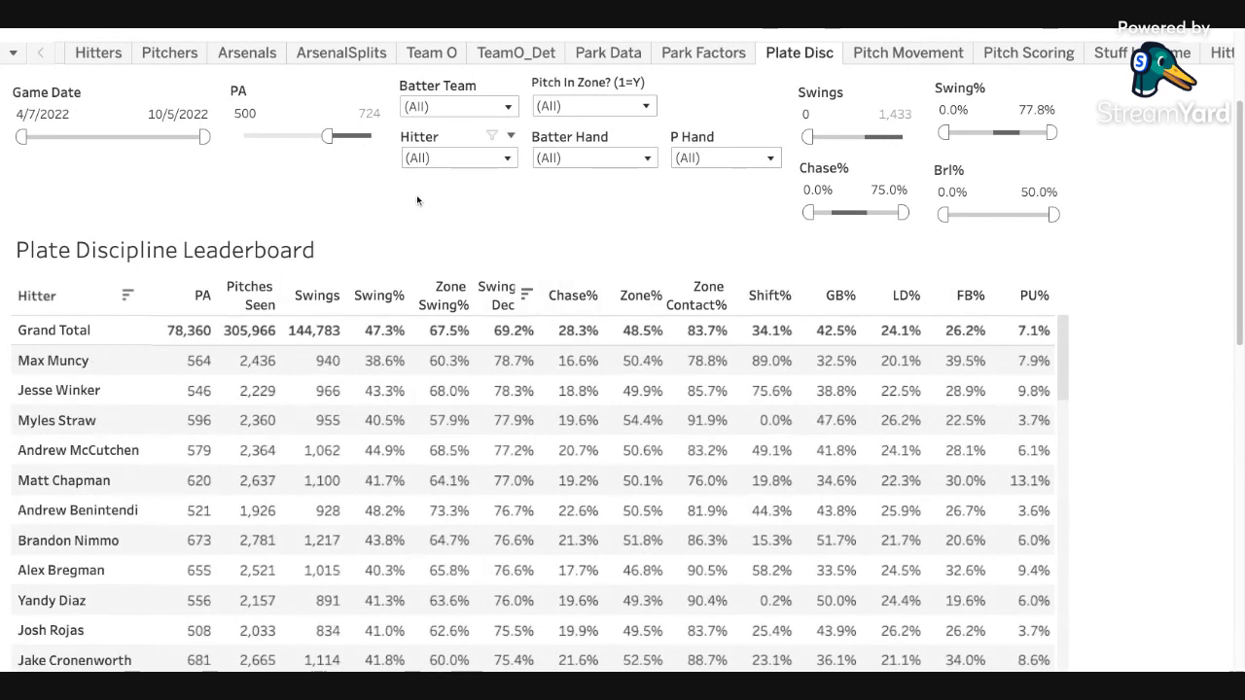
left_click(590, 295)
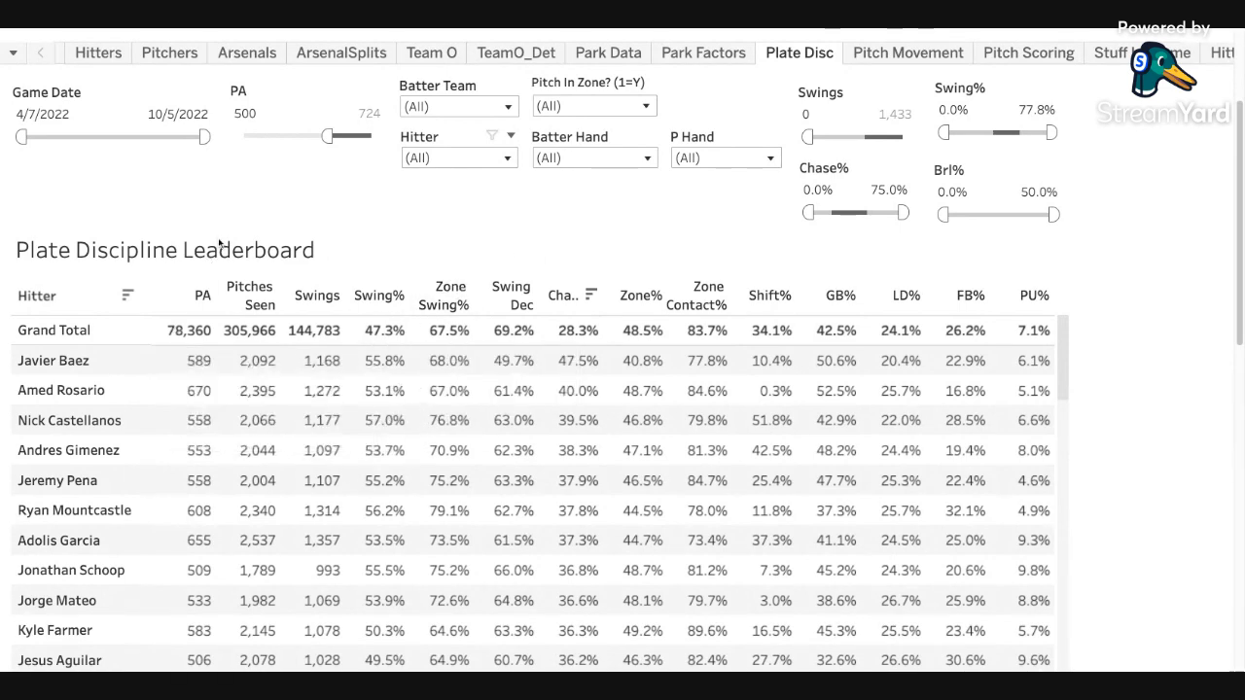
scroll(315, 218, "down", 1)
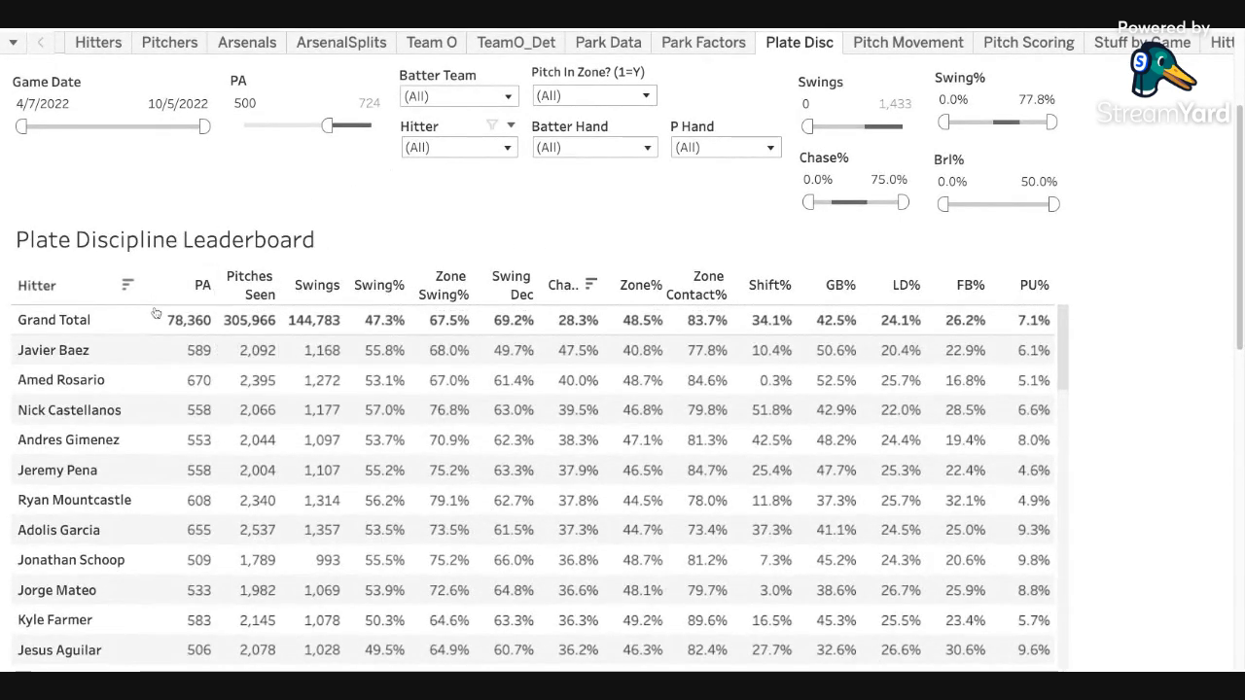
mouse_move(494, 385)
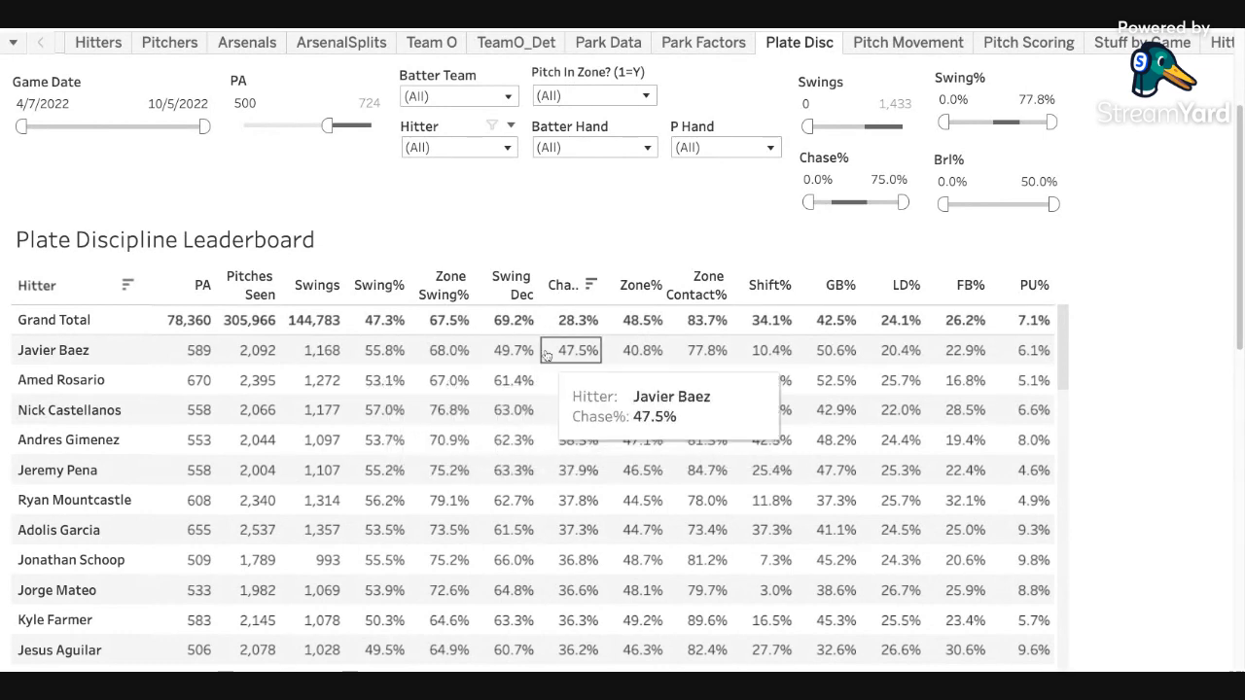
- Sort the leaderboard by Swing Dec in ascending order, highlight Javier Baez's row and clear the highlight
left_click(527, 286)
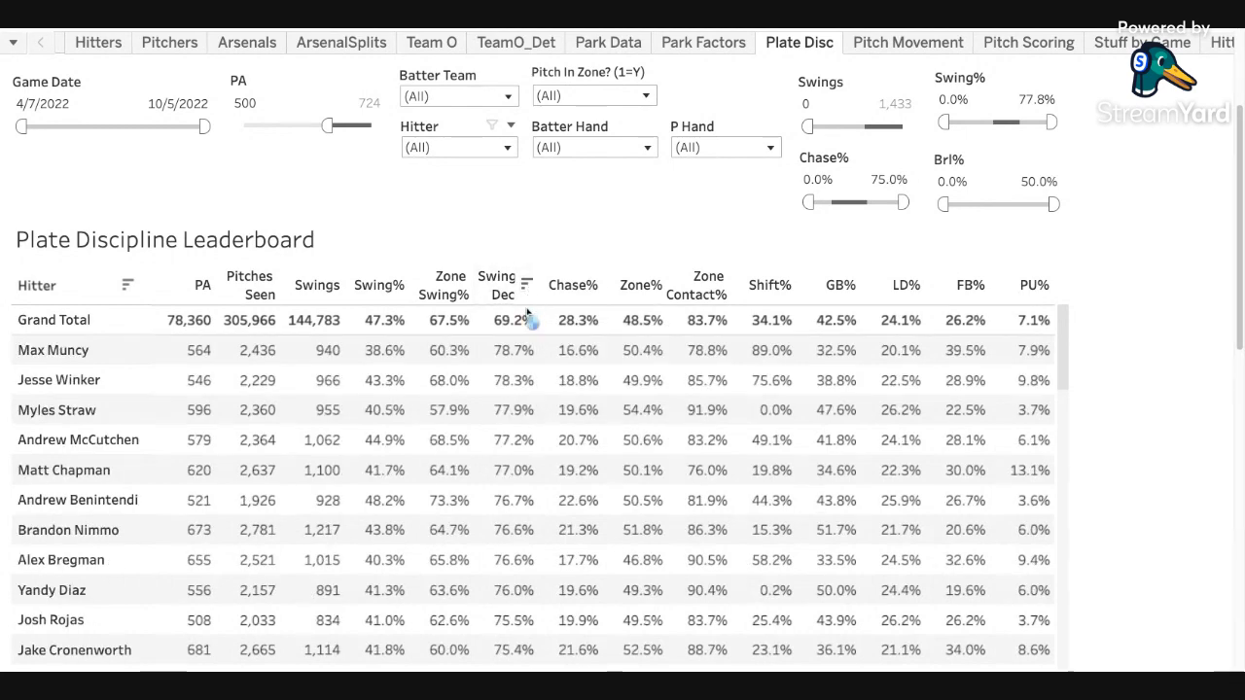
left_click(527, 286)
left_click(82, 356)
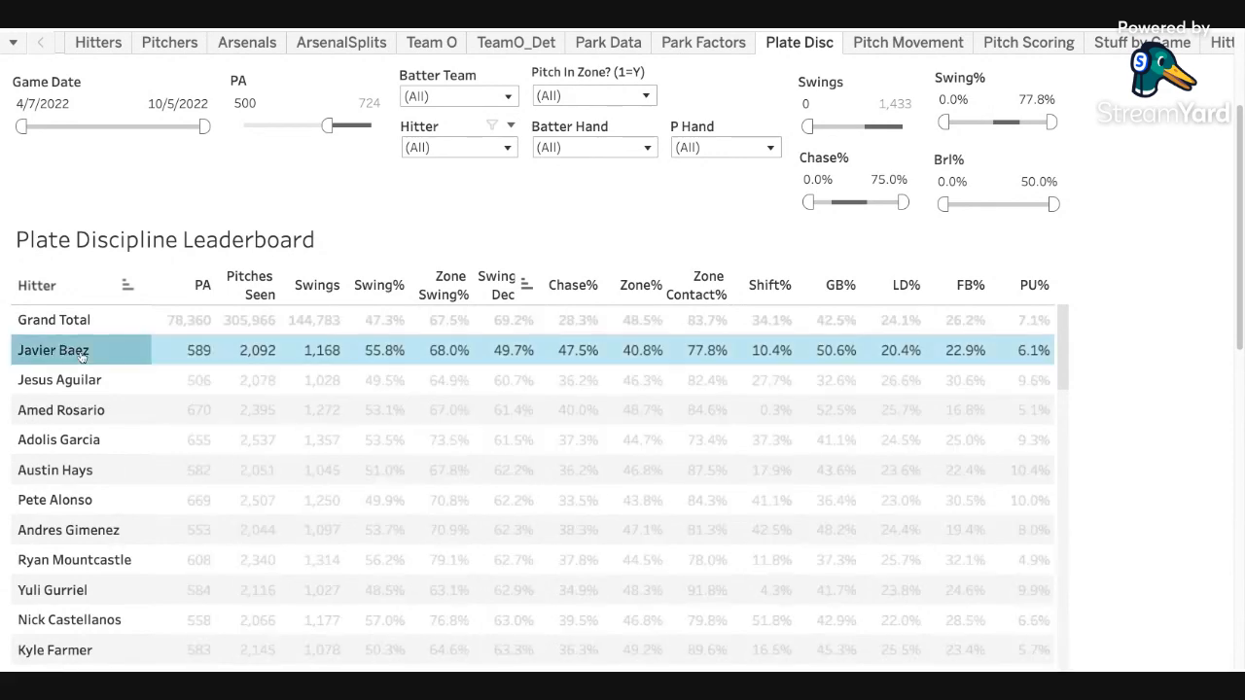
left_click(82, 357)
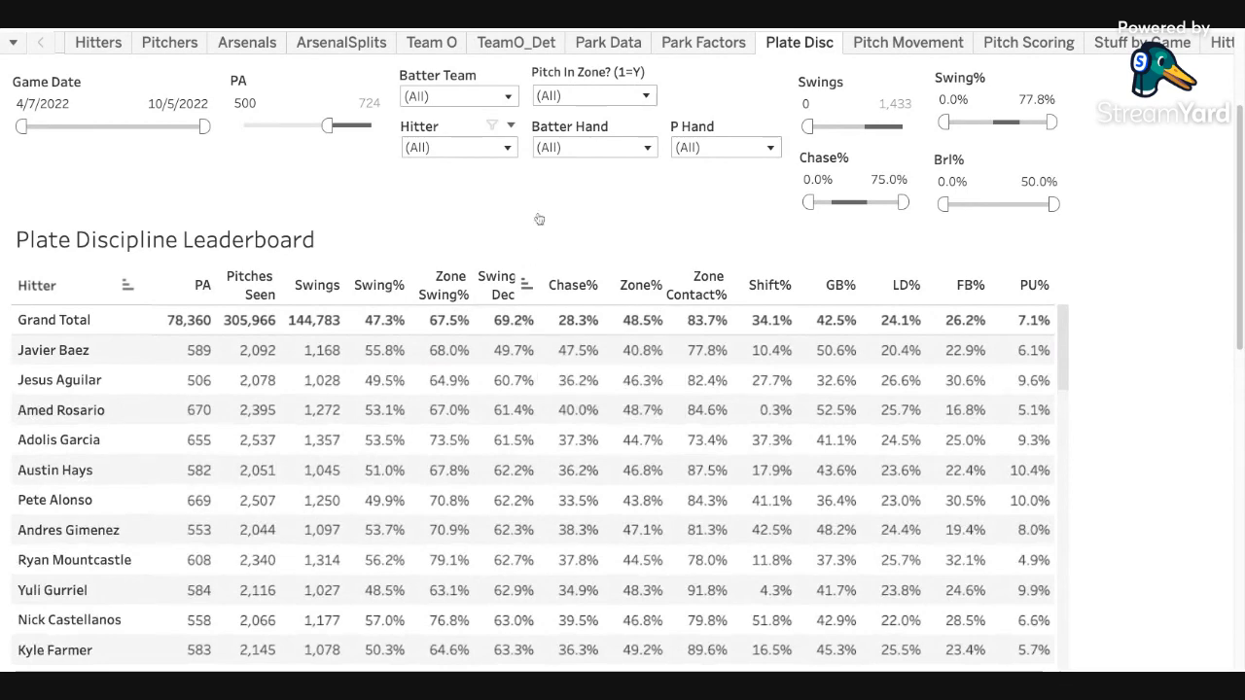
- Sort the leaderboard by Swing Dec in descending order and look through the top-ranked hitters
scroll(531, 211, "down", 1)
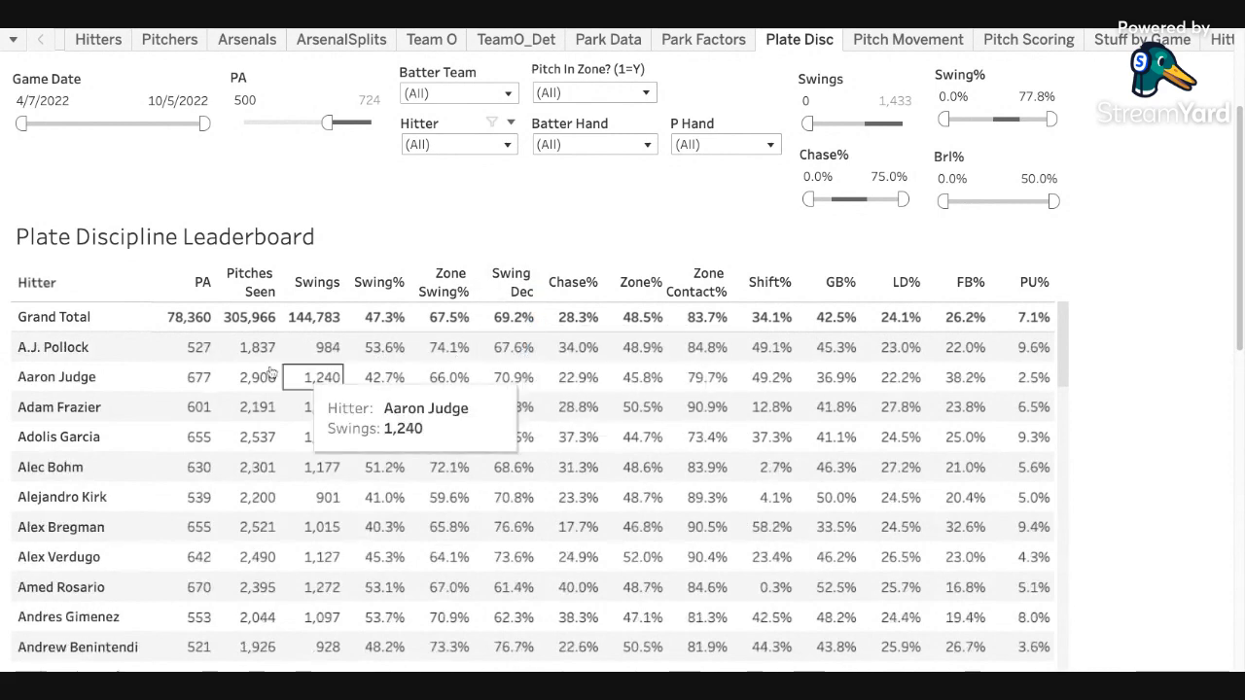
left_click(526, 281)
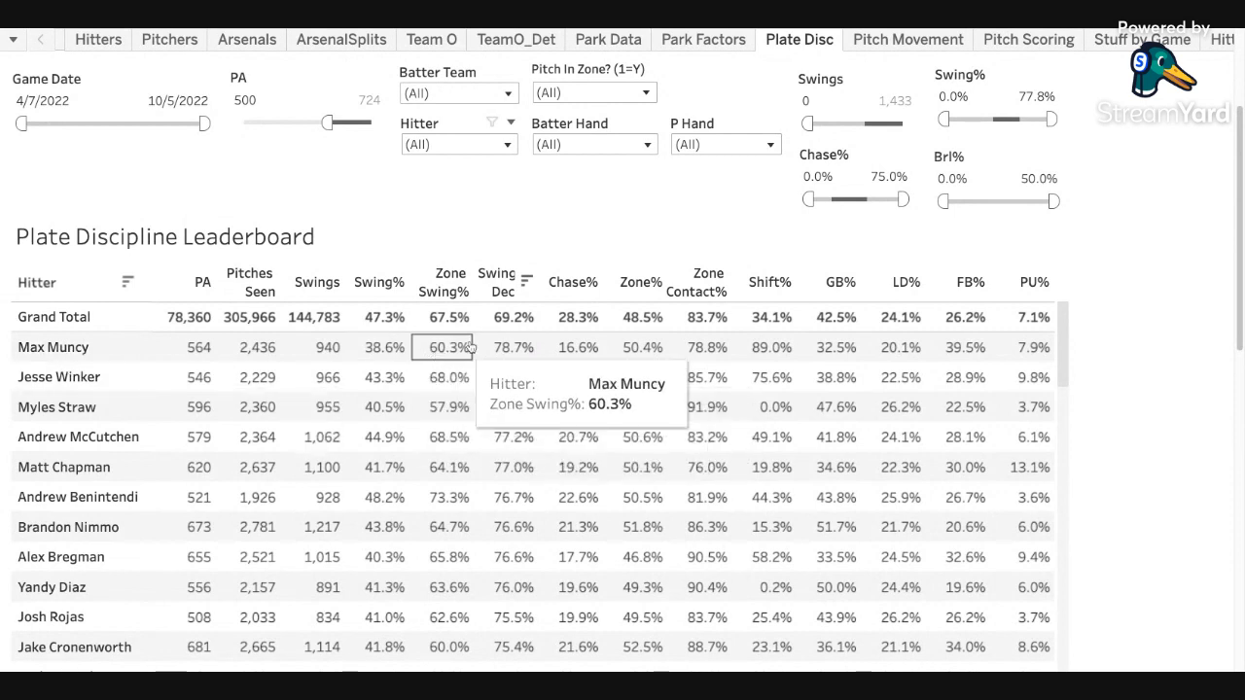
mouse_move(508, 358)
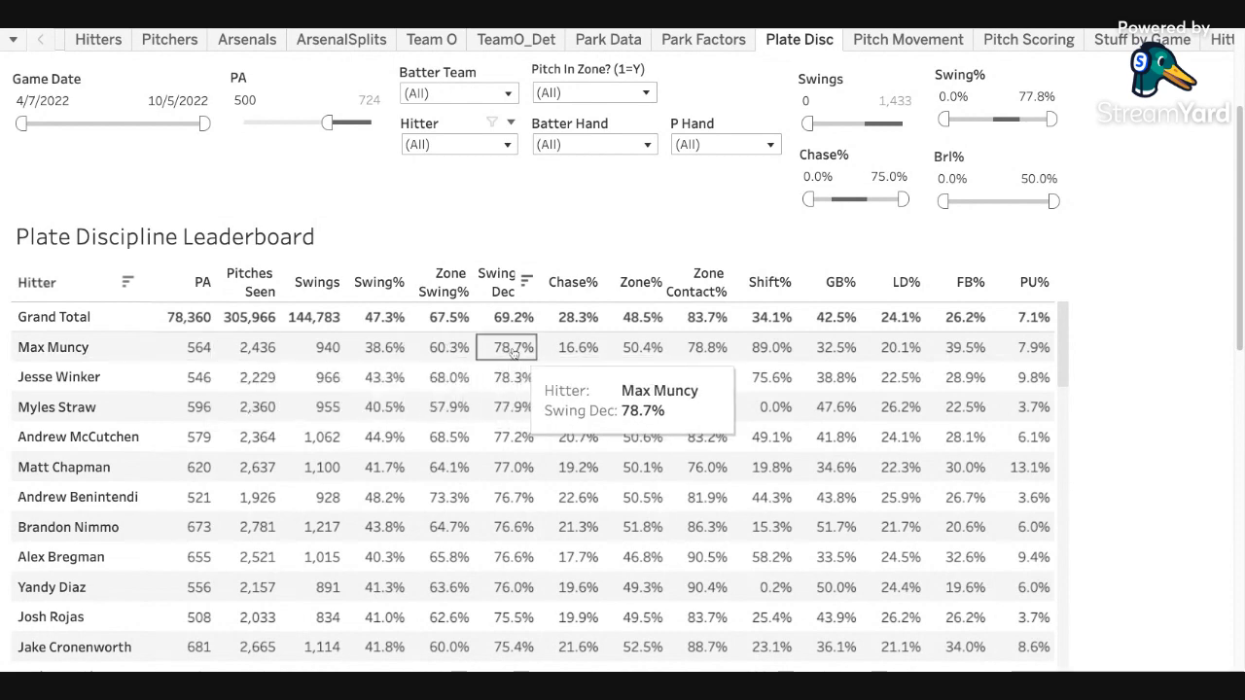
scroll(516, 231, "up", 1)
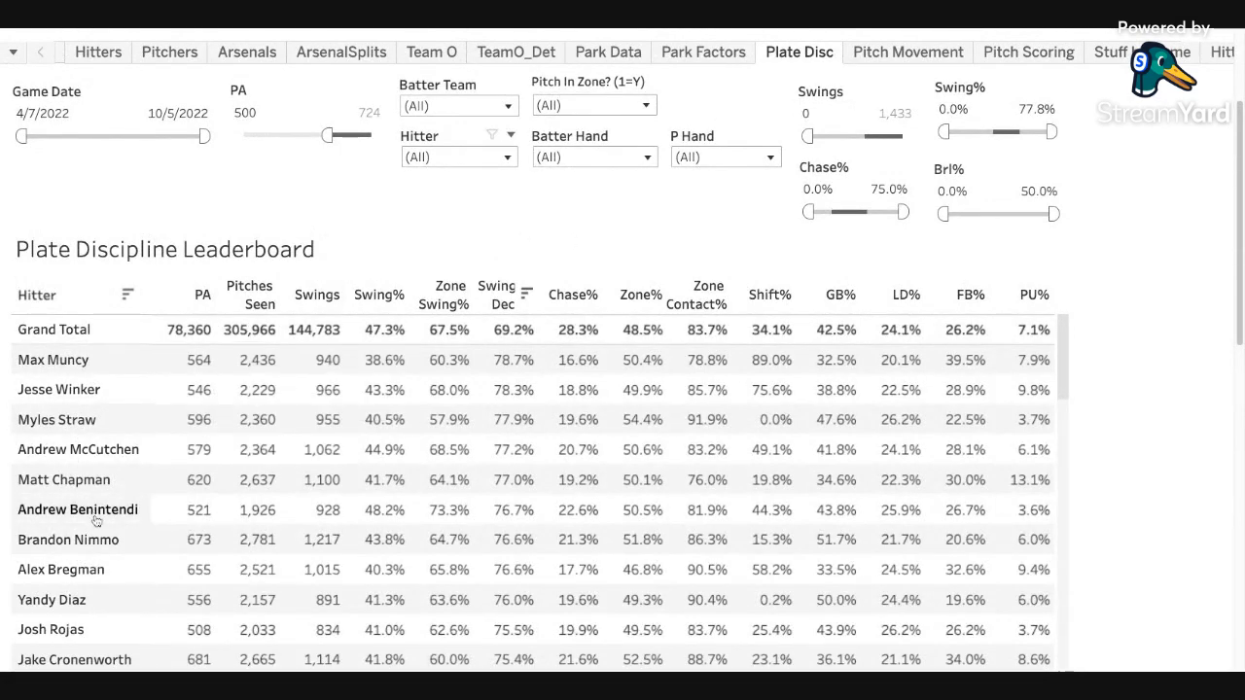
scroll(105, 527, "down", 1)
scroll(107, 530, "down", 3)
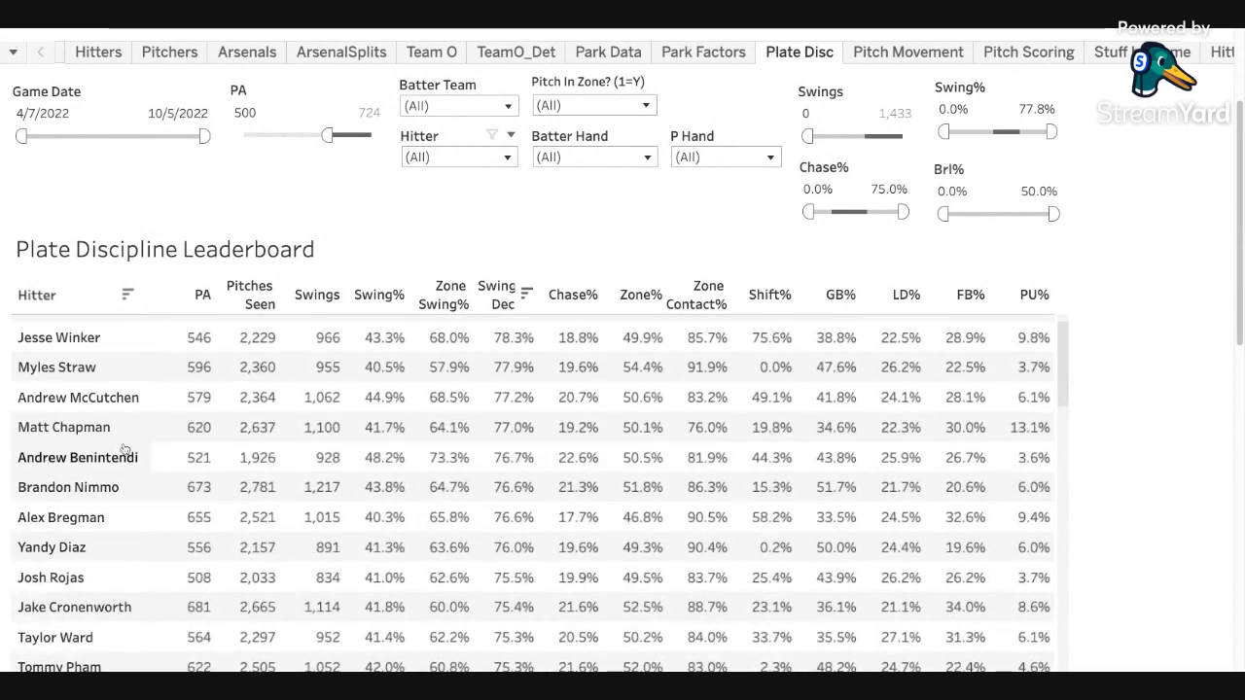
scroll(123, 453, "up", 3)
scroll(615, 153, "up", 1)
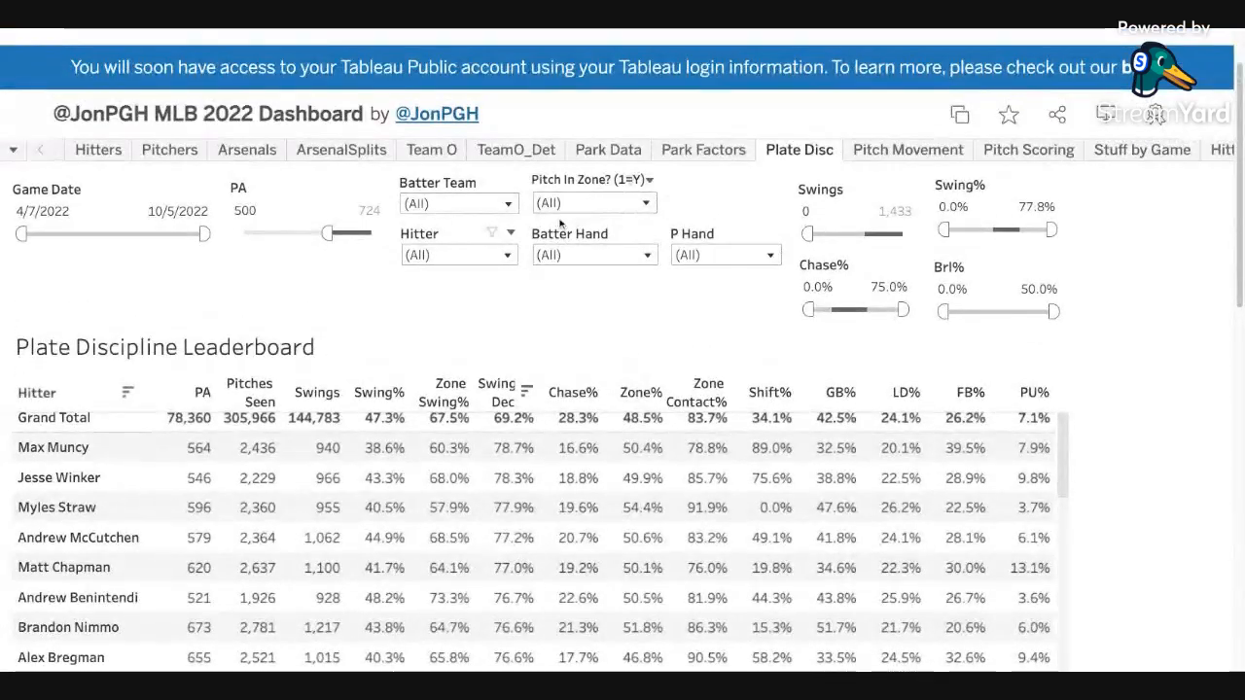
- Set the minimum PA filter to 400, leaving the Hitter and P Hand filters at (All)
left_click(442, 257)
left_click(442, 256)
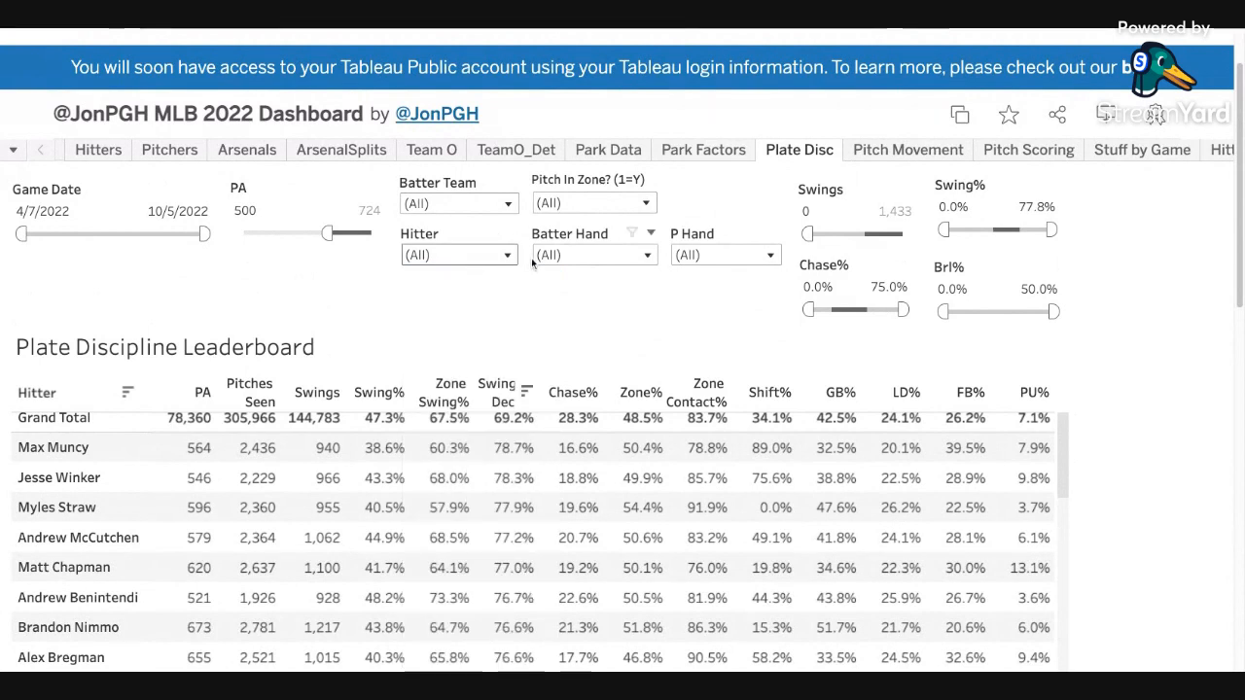
left_click(700, 258)
left_click(697, 256)
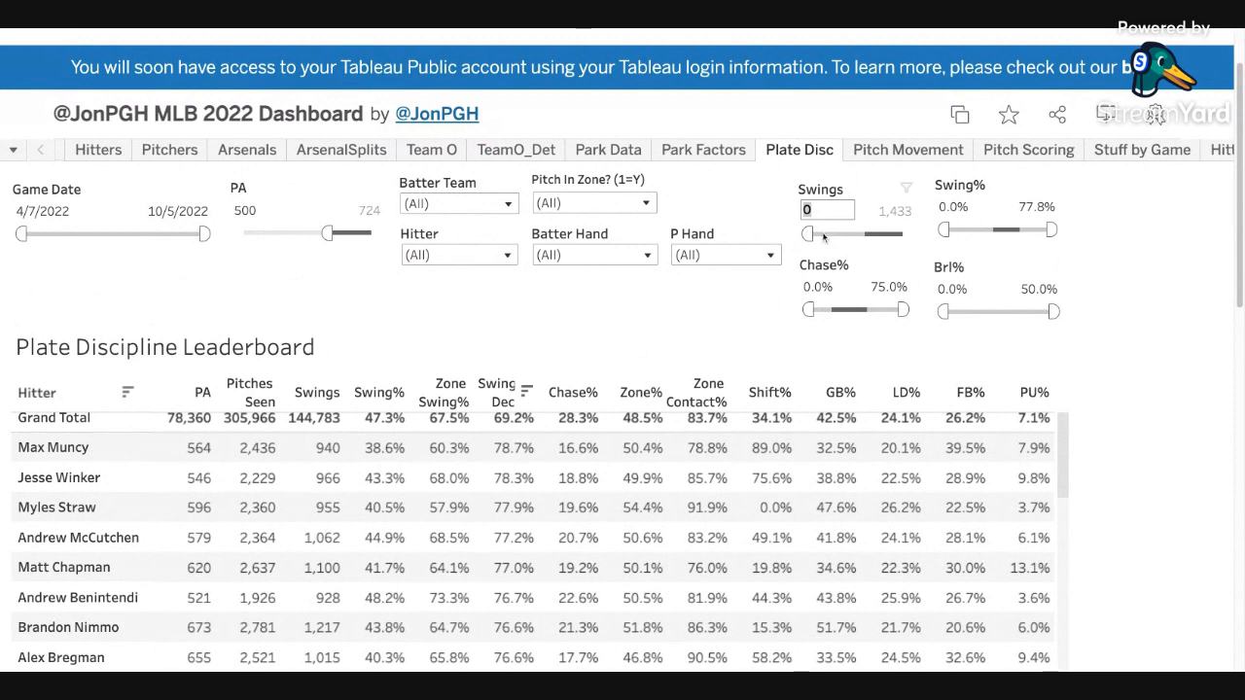
left_click(245, 210)
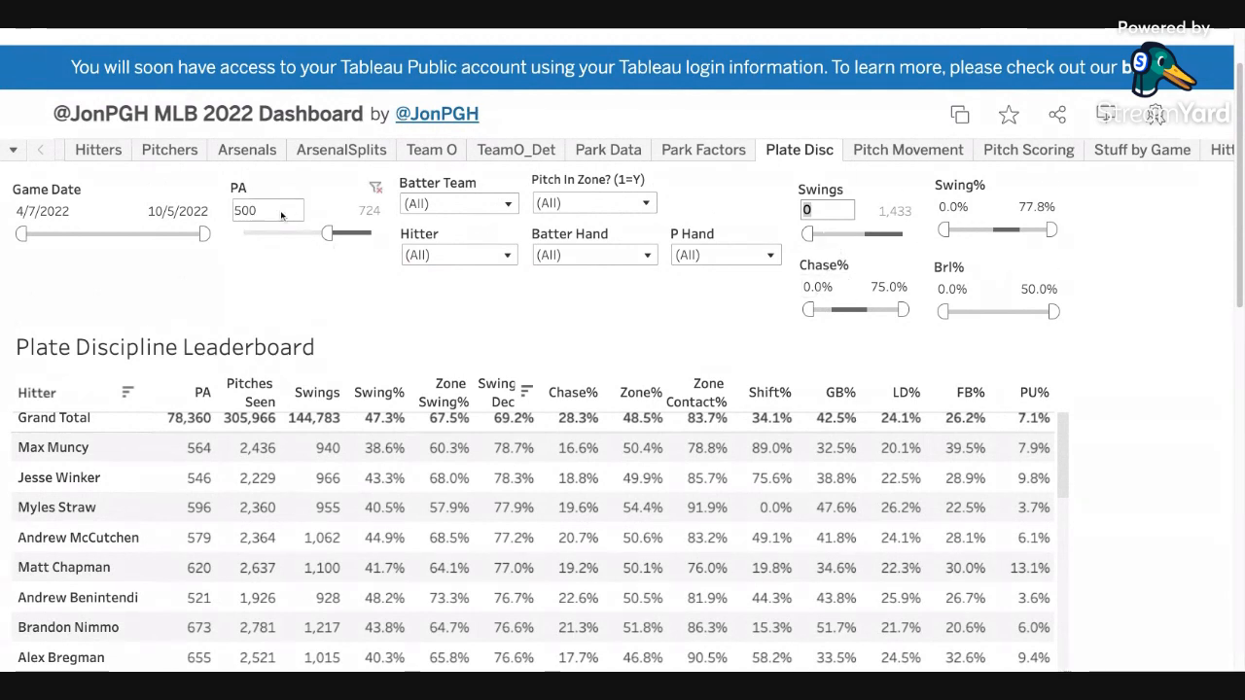
key("BackSpace")
type("400")
key("Return")
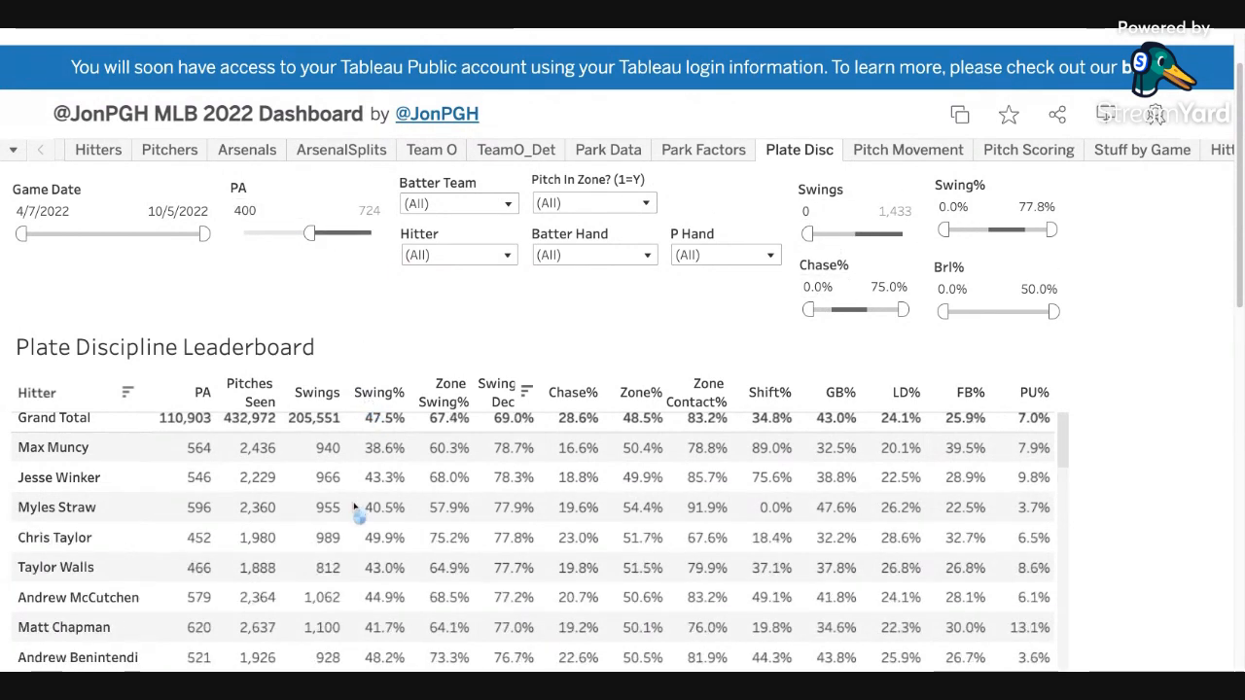
- Cap the Swing% filter at 45% and restore its upper limit to 77.8%
left_click(1023, 208)
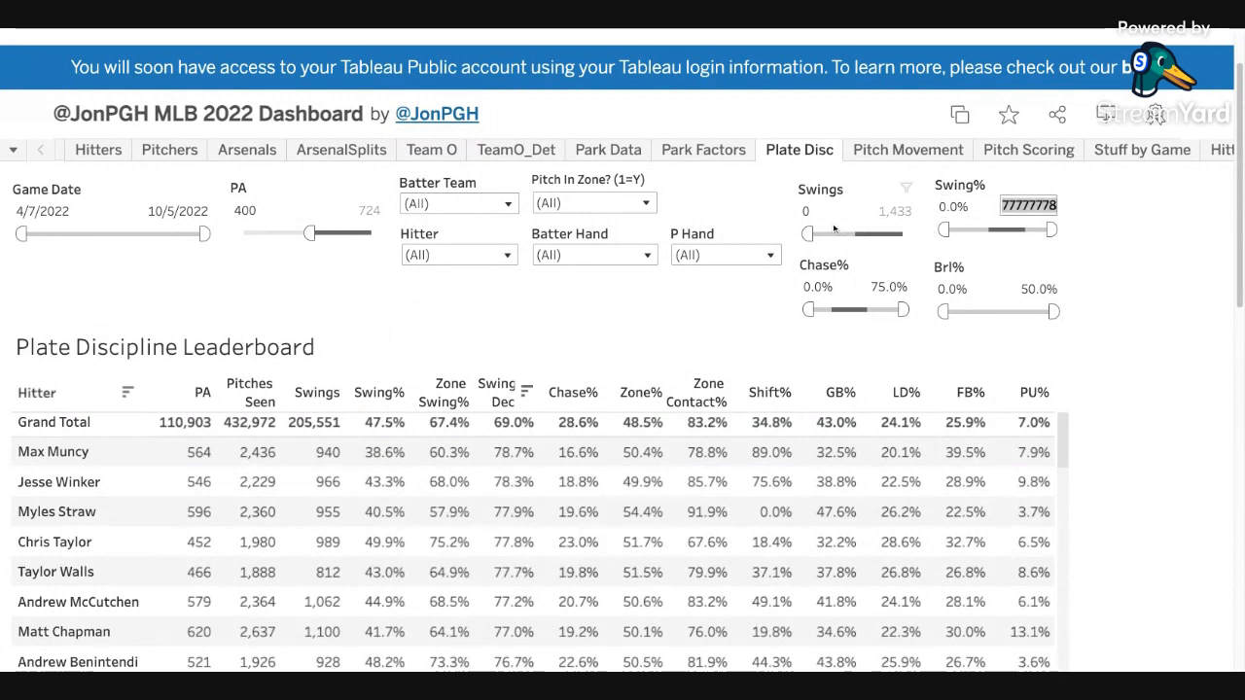
type("45")
key("Return")
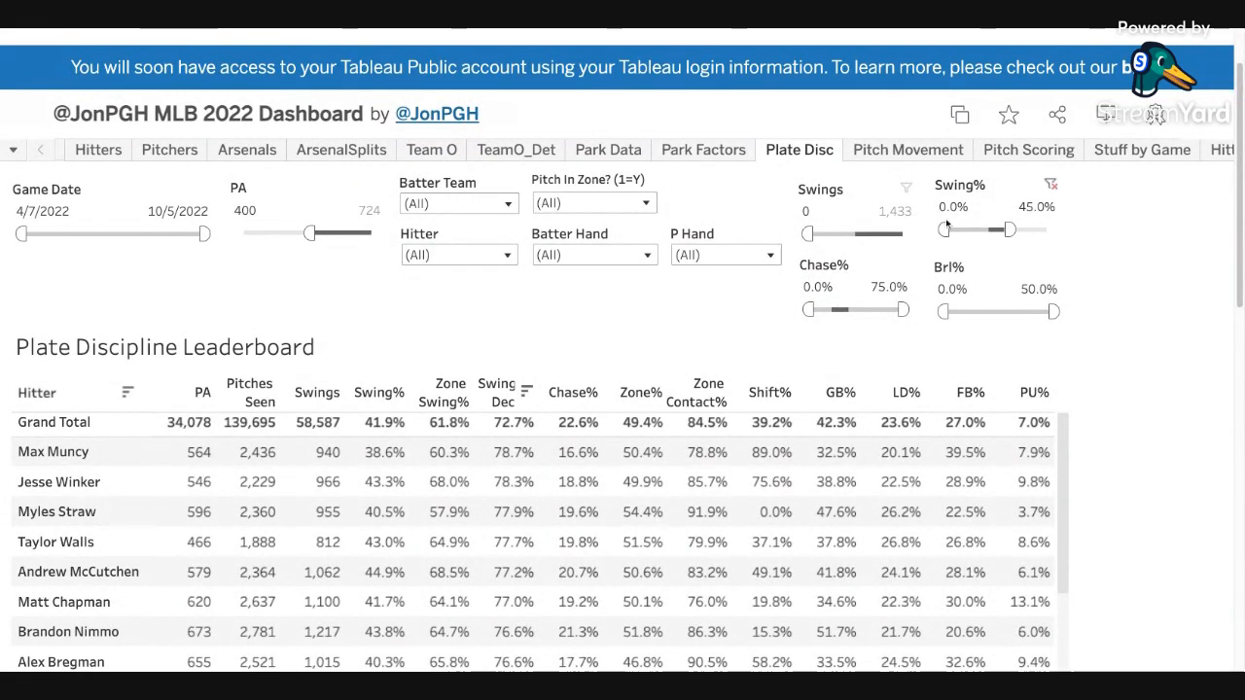
left_click_drag(1008, 221, 1052, 229)
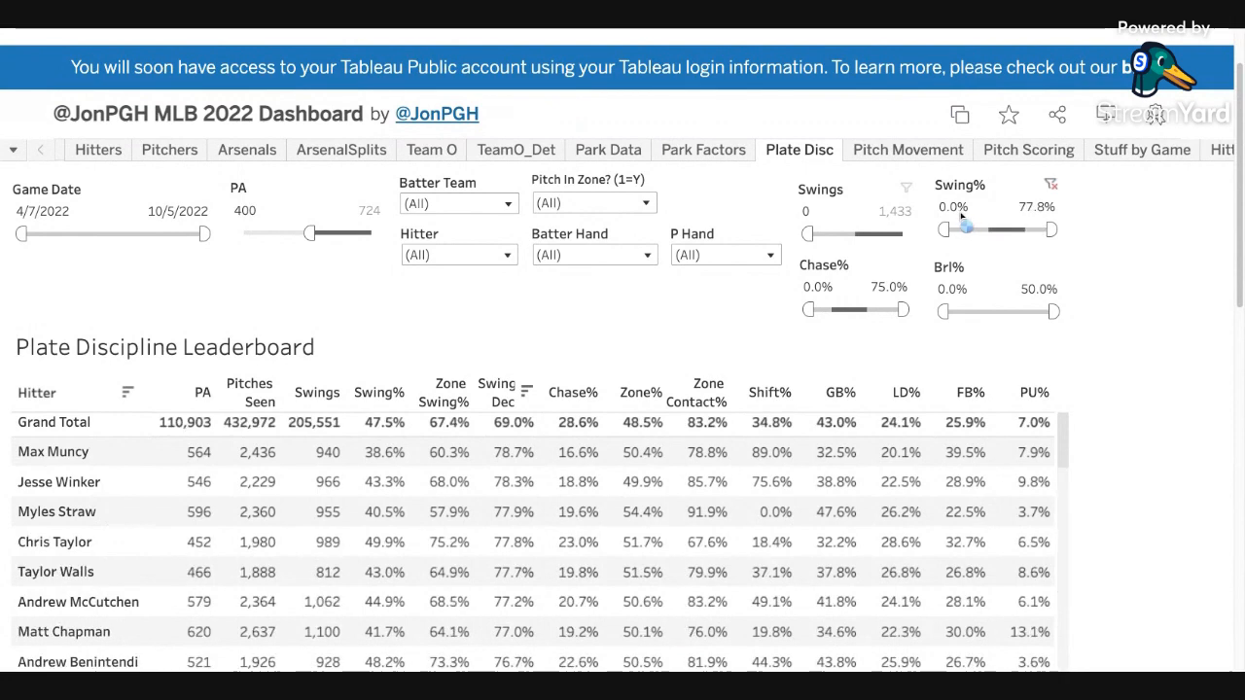
- Set the minimum Swing% to 50% and the maximum Chase% to 30%, and look through the remaining hitters
type("50")
key("Return")
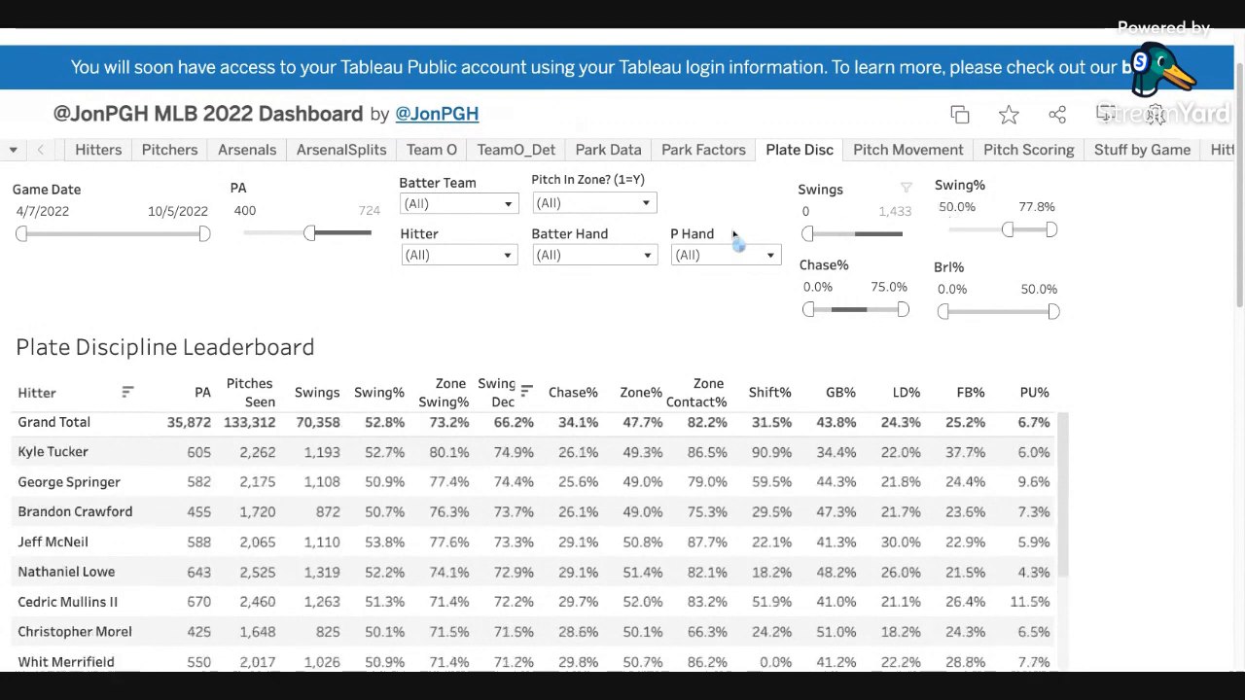
left_click(883, 287)
type("30")
key("Return")
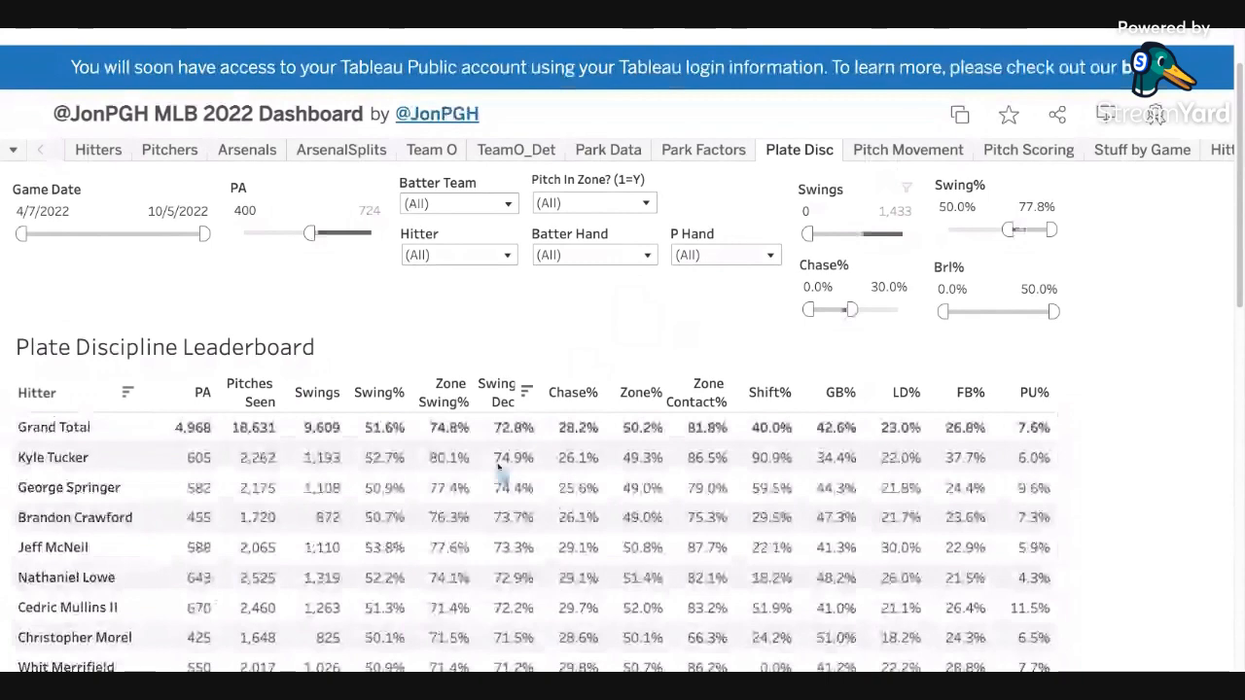
scroll(499, 469, "down", 3)
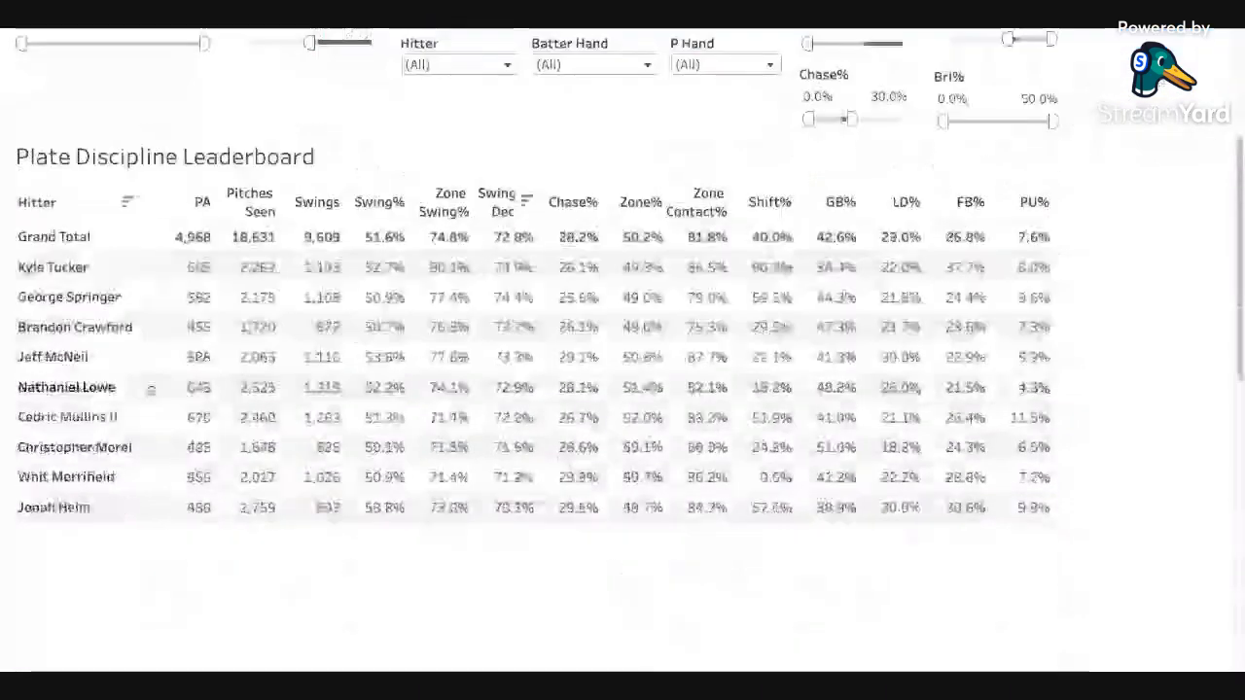
scroll(151, 389, "up", 1)
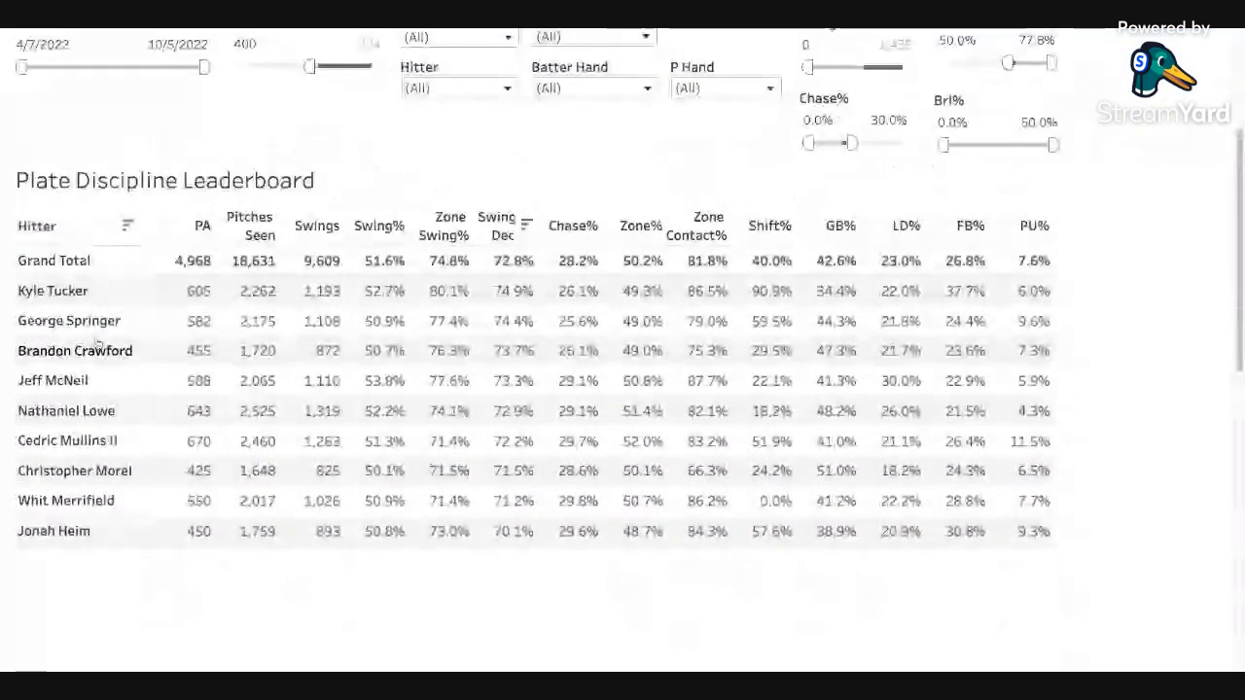
scroll(292, 331, "up", 1)
- Open the Pitch Movement sheet and filter its Pitcher to Aaron Nola
left_click(908, 76)
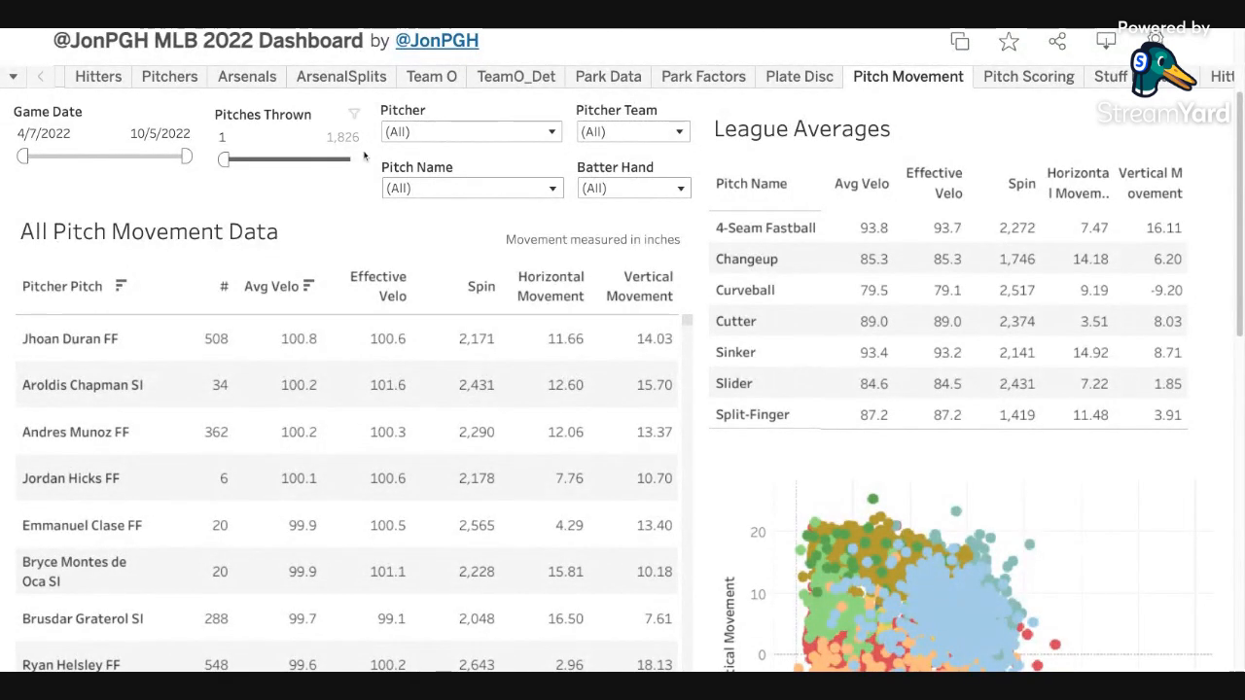
left_click(399, 134)
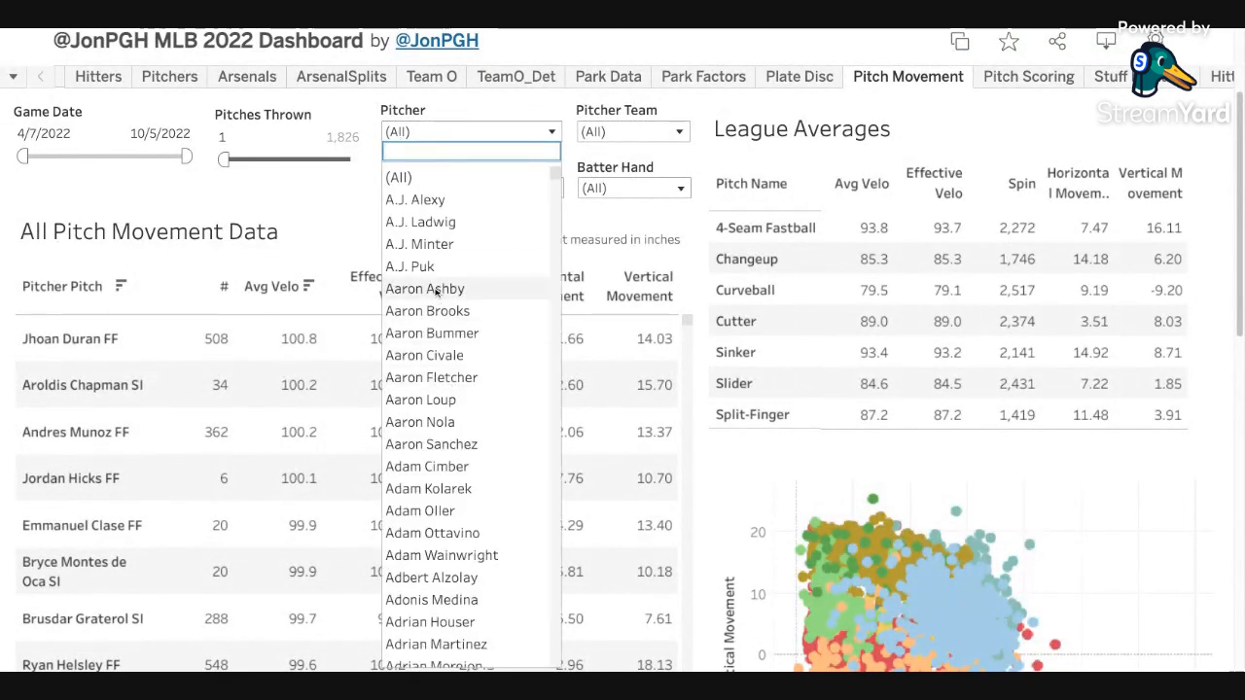
left_click(348, 245)
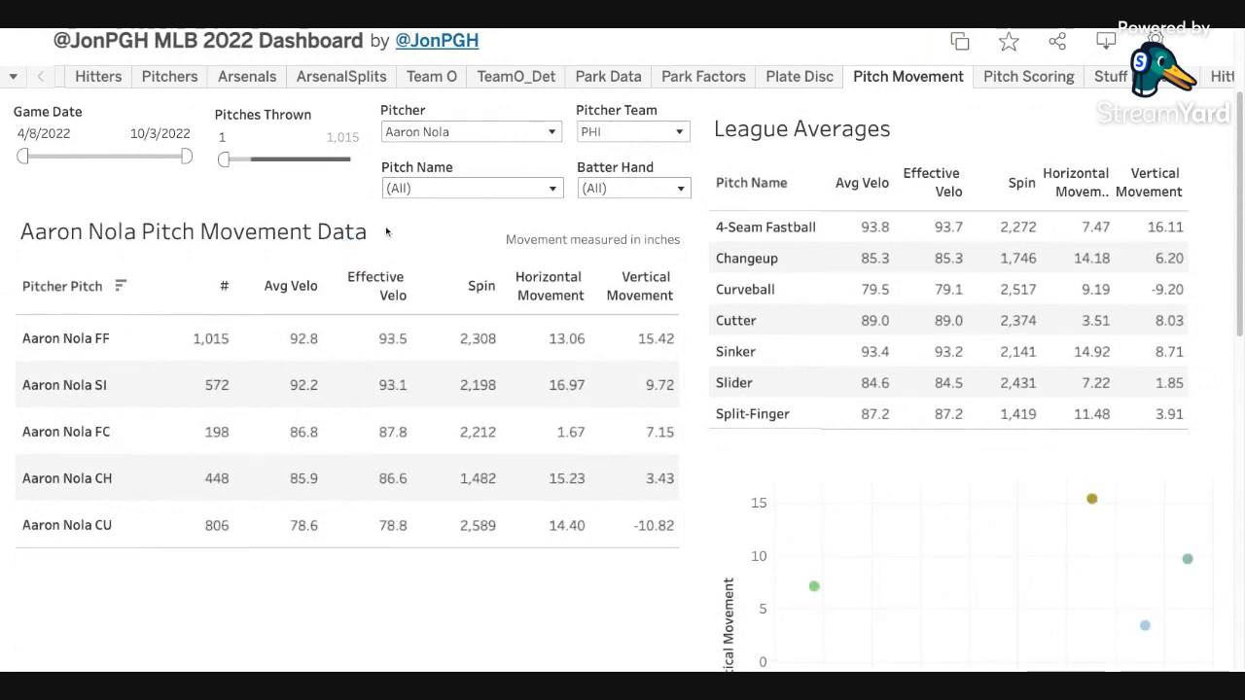
- Examine Aaron Nola's movement table and scatter plot, and compare his FF spin with the league-average 4-Seam Fastball spin
key("super+minus")
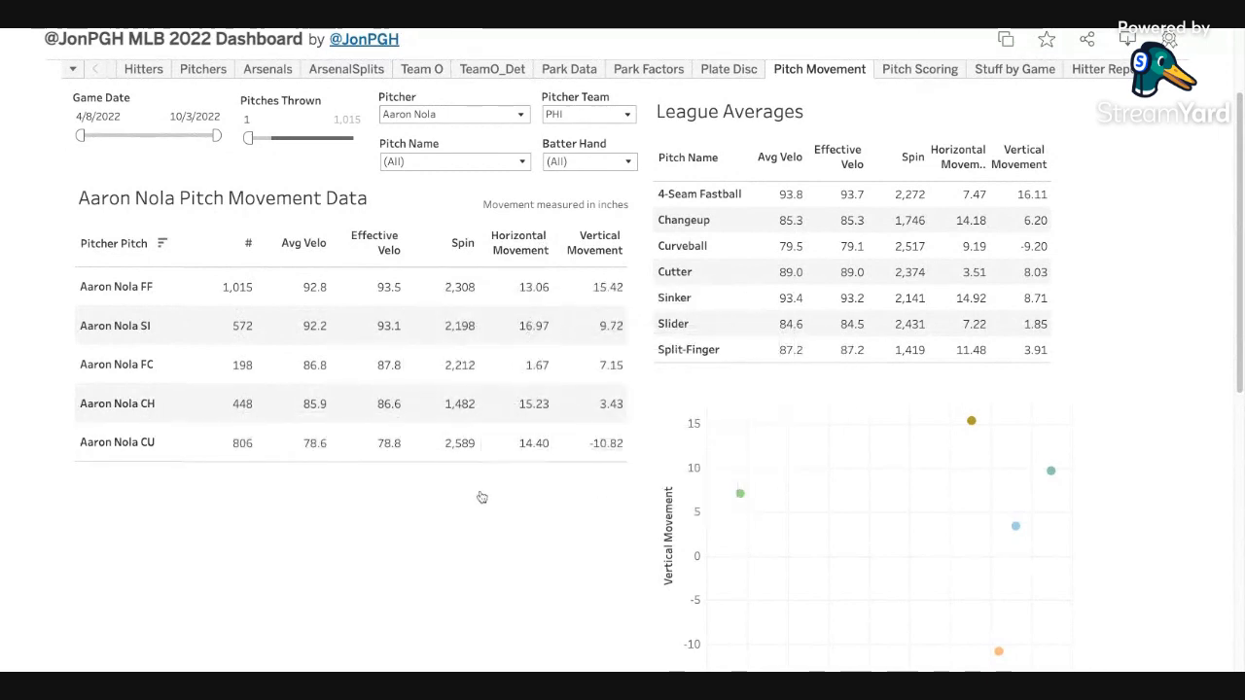
scroll(516, 510, "down", 1)
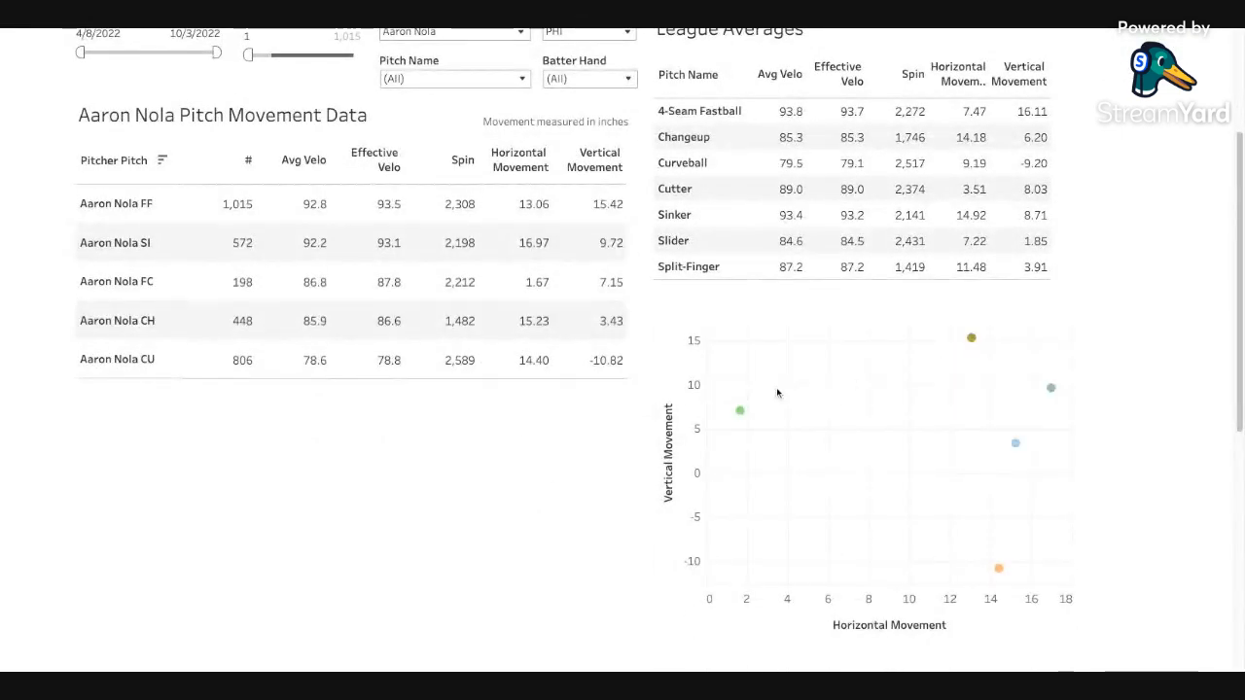
mouse_move(725, 423)
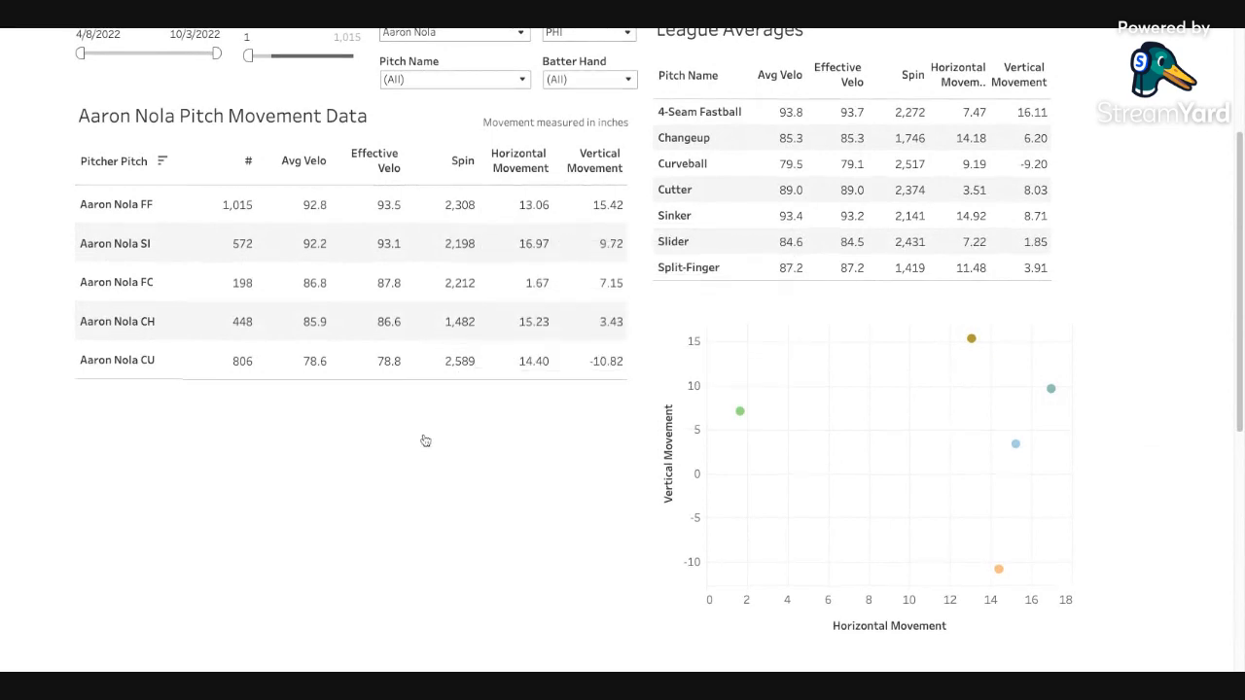
scroll(423, 441, "up", 1)
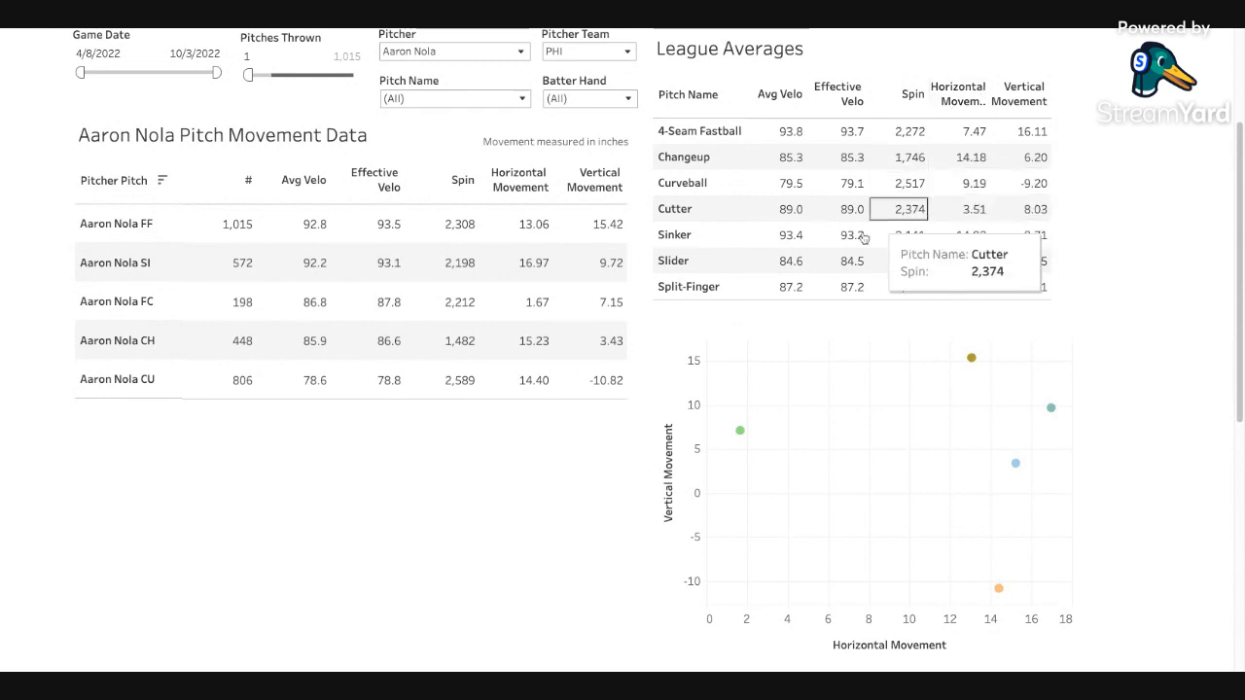
scroll(736, 92, "up", 1)
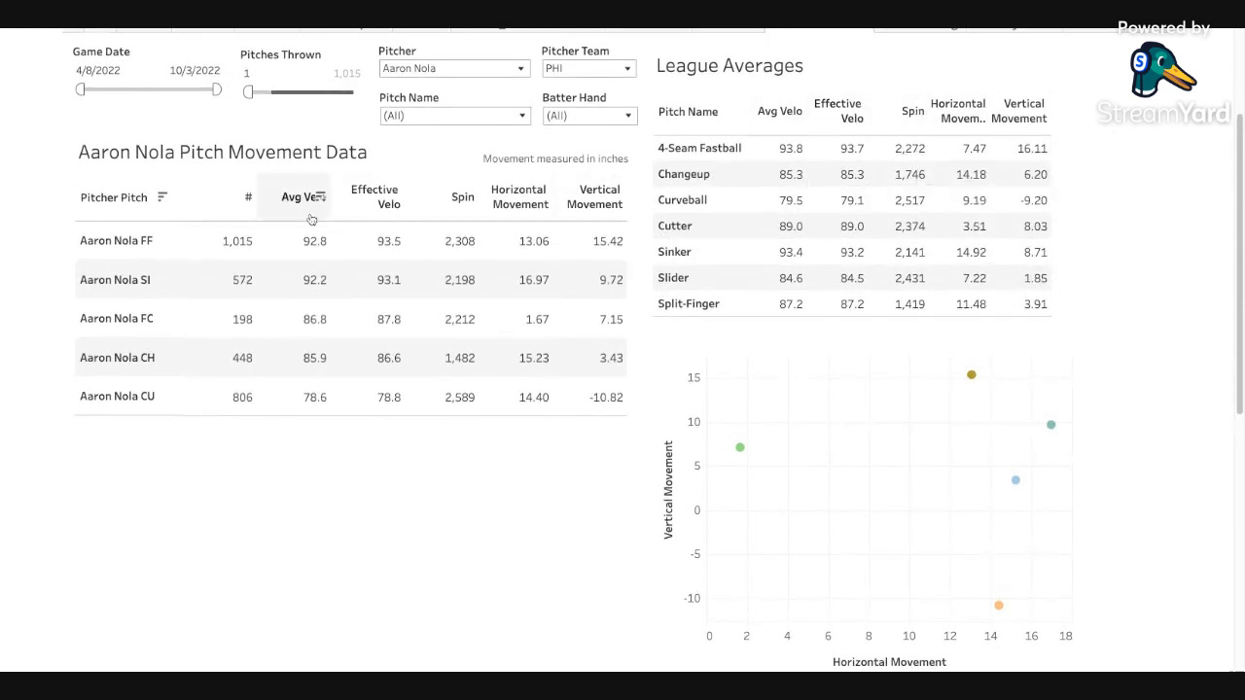
left_click(465, 247)
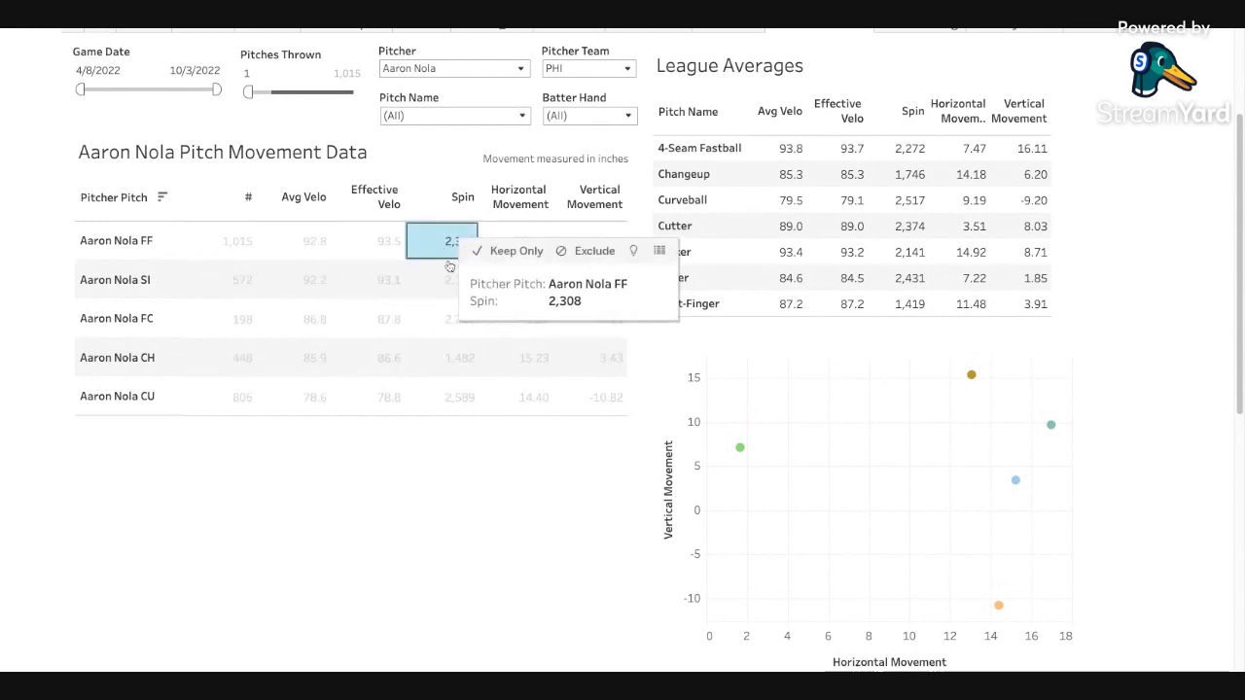
left_click(902, 151)
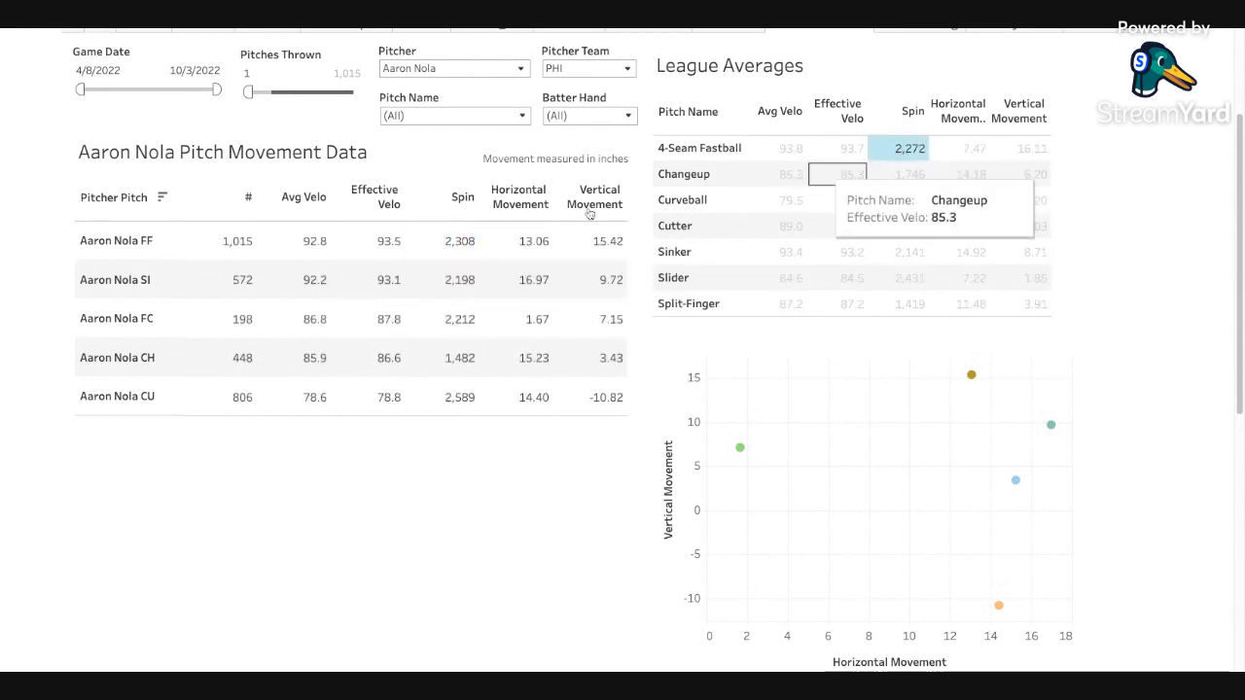
left_click(899, 154)
- Filter Aaron Nola's pitches by Batter Hand R and reset that filter to (All)
scroll(544, 275, "up", 3)
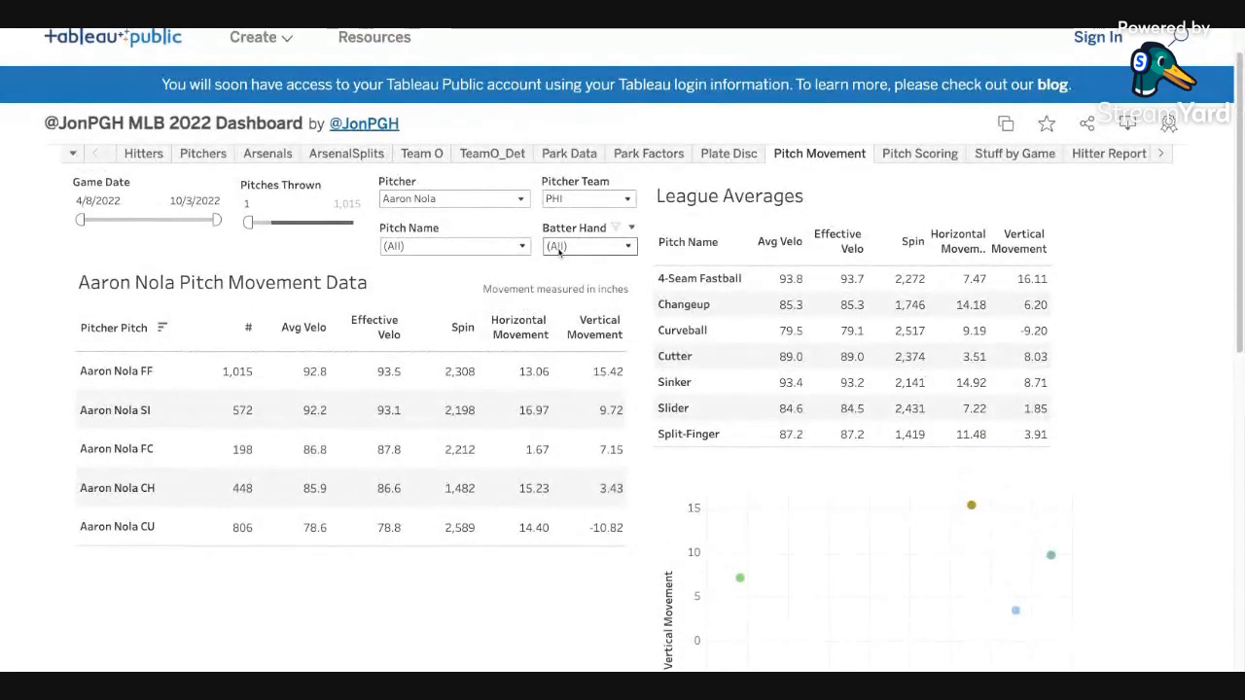
left_click(558, 249)
left_click(564, 289)
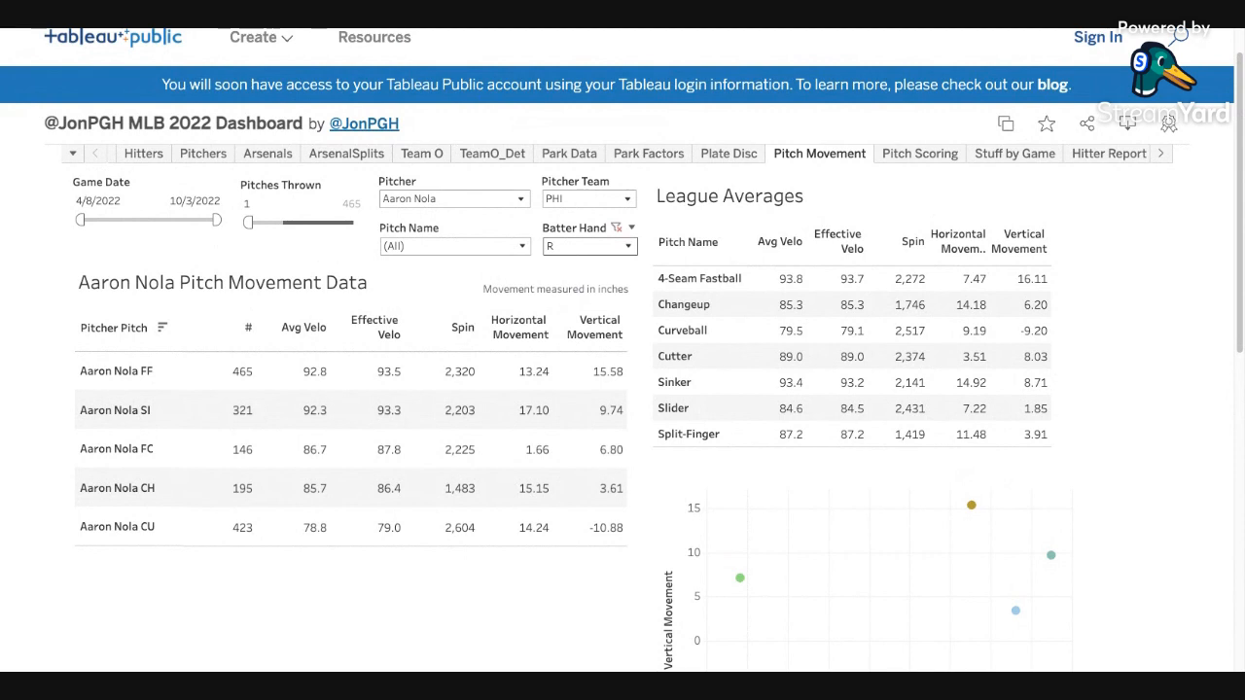
left_click(583, 246)
key("Escape")
left_click(615, 236)
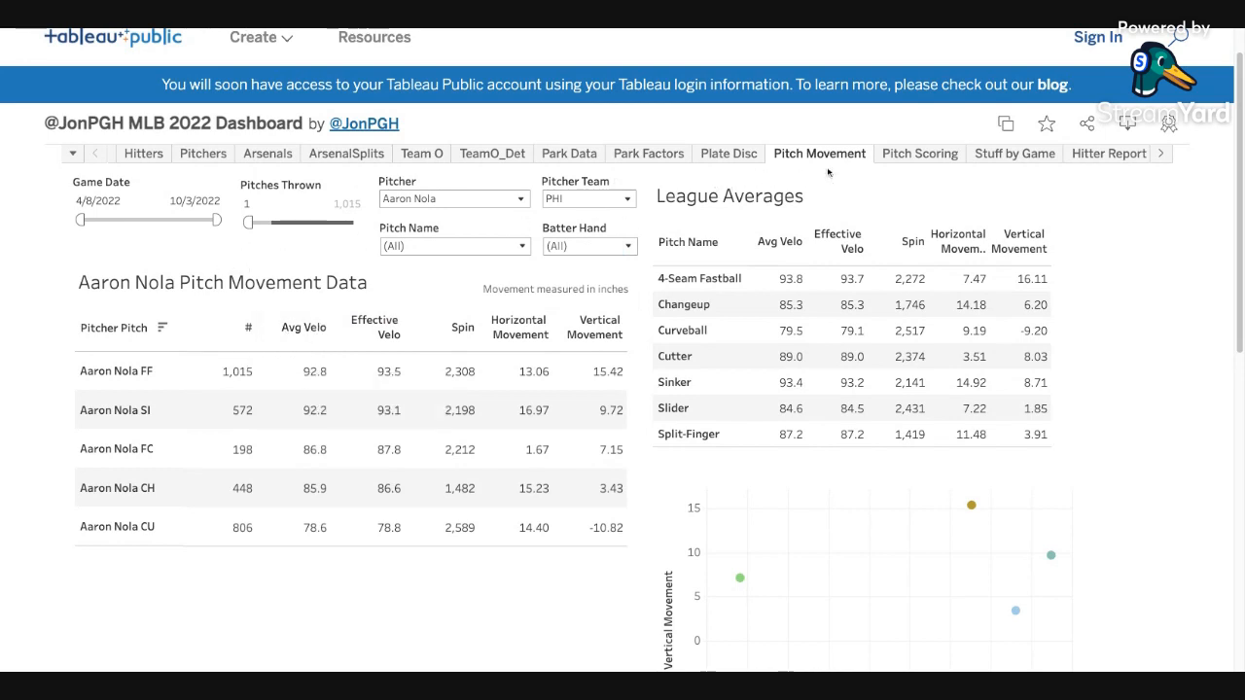
- Open the Pitch Scoring sheet and look through its Overall Scoring table
left_click(909, 154)
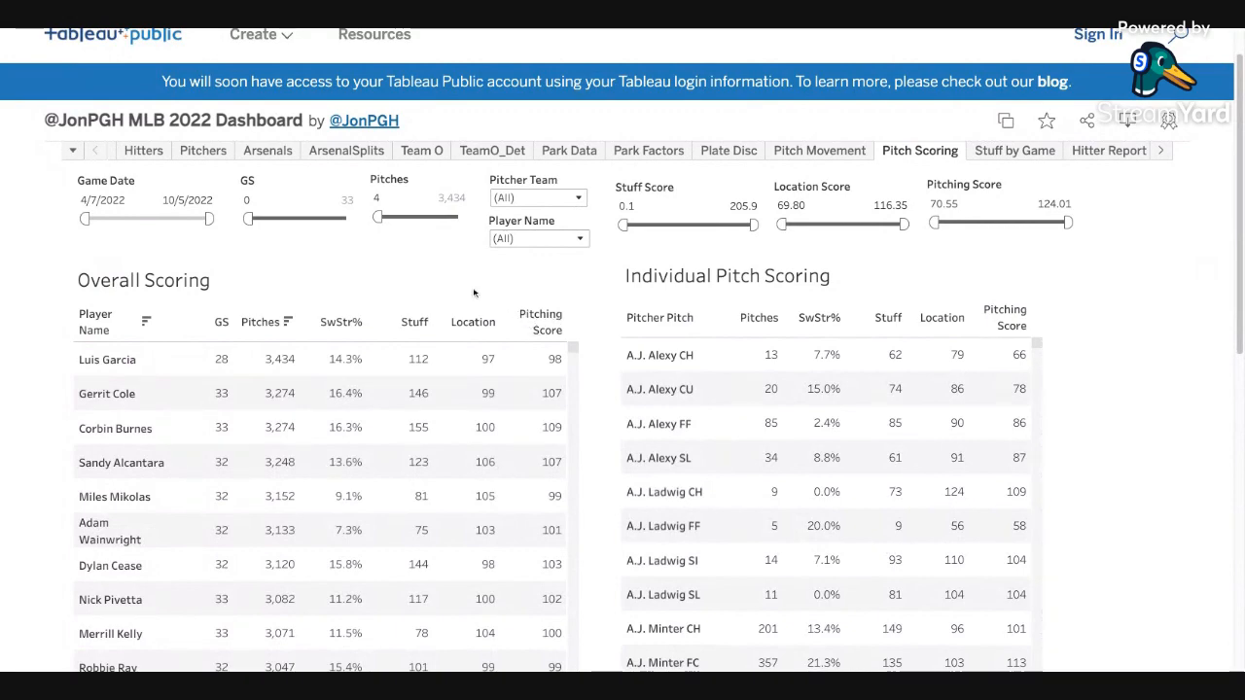
scroll(29, 284, "down", 1)
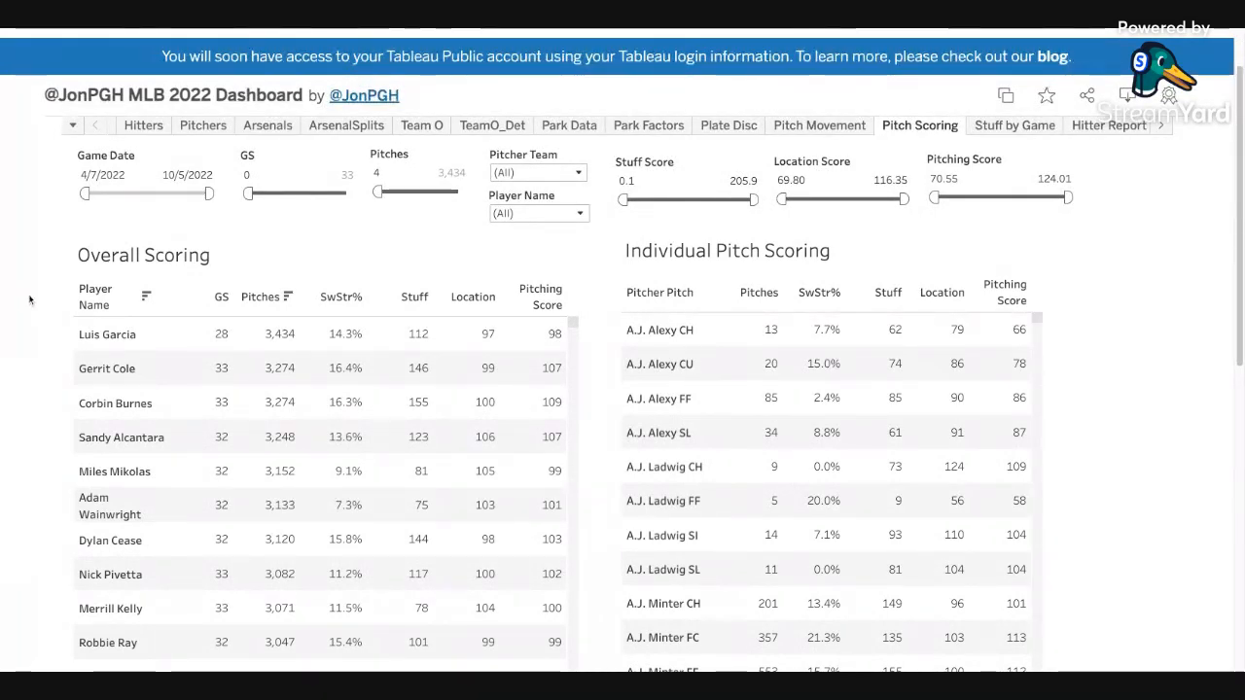
scroll(25, 333, "down", 1)
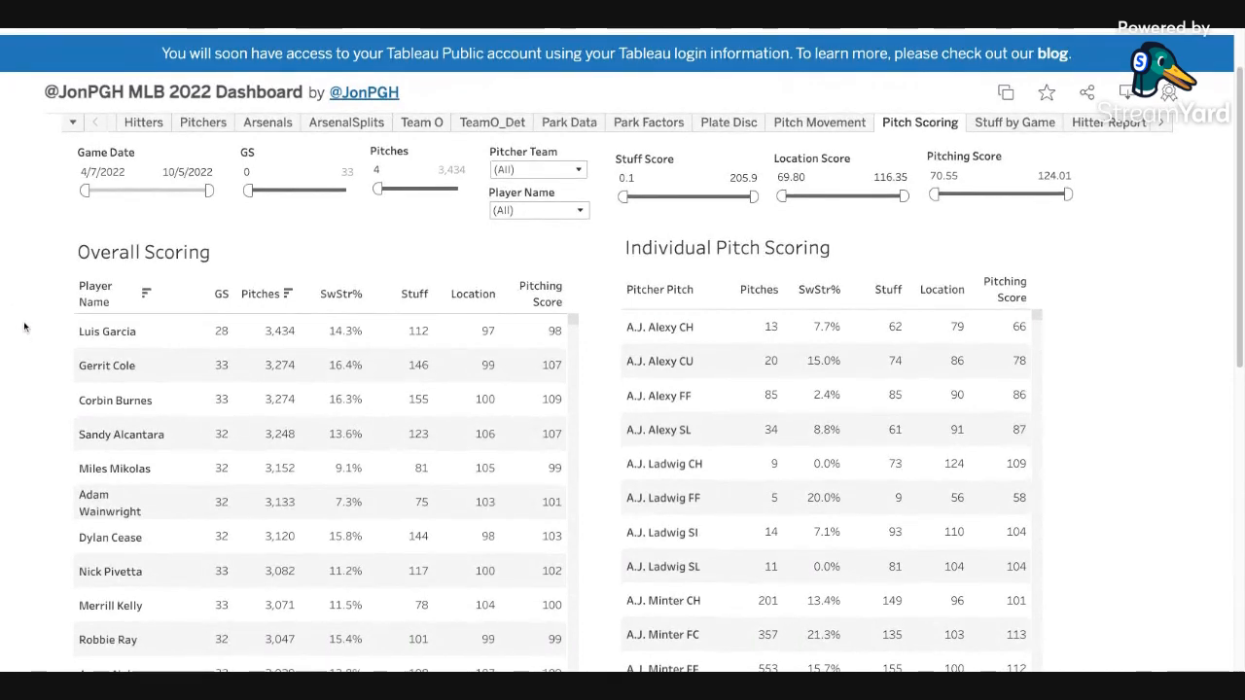
scroll(24, 330, "down", 1)
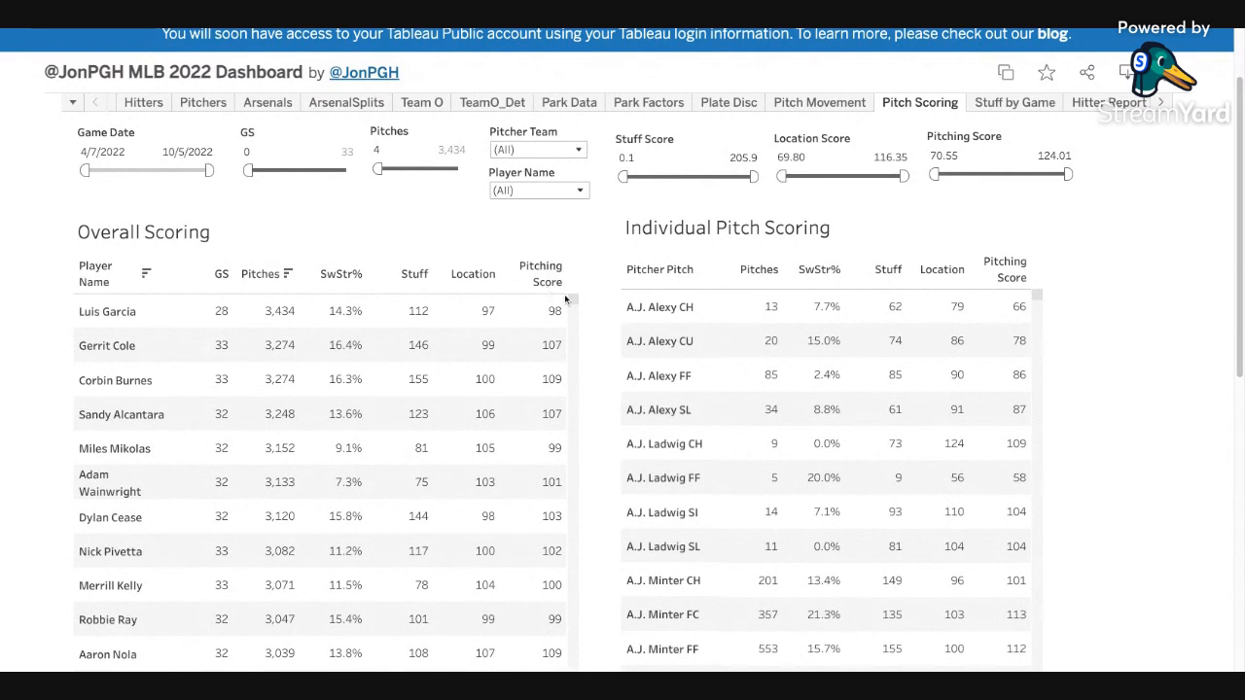
scroll(565, 297, "down", 5)
scroll(574, 304, "up", 5)
- Highlight Gerrit Cole's Stuff value and his whole row in the Overall Scoring table
mouse_move(415, 321)
left_click(424, 347)
scroll(580, 309, "down", 5)
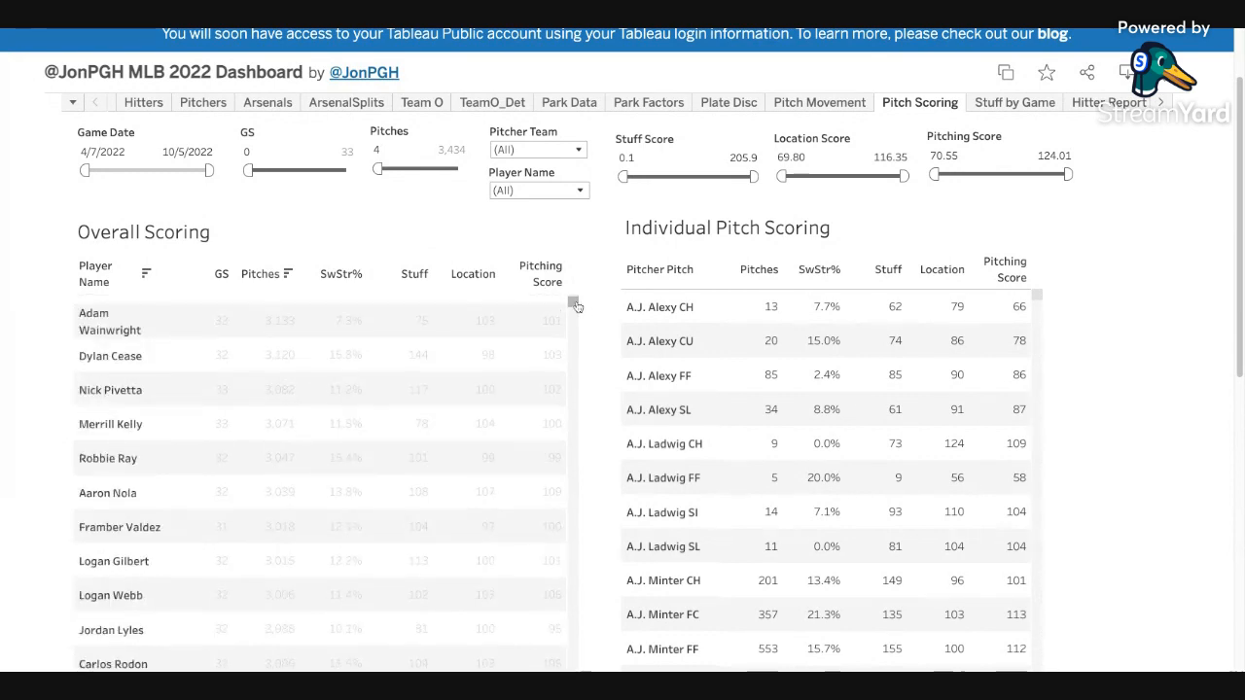
scroll(574, 301, "up", 4)
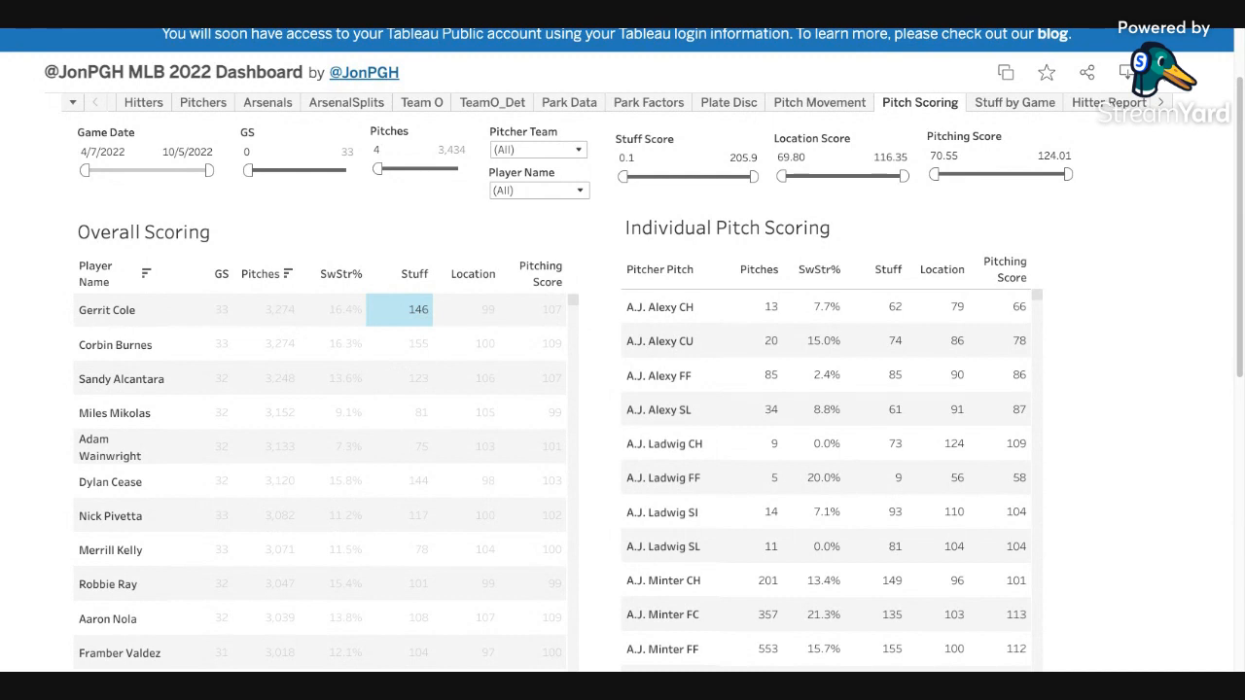
left_click(107, 309)
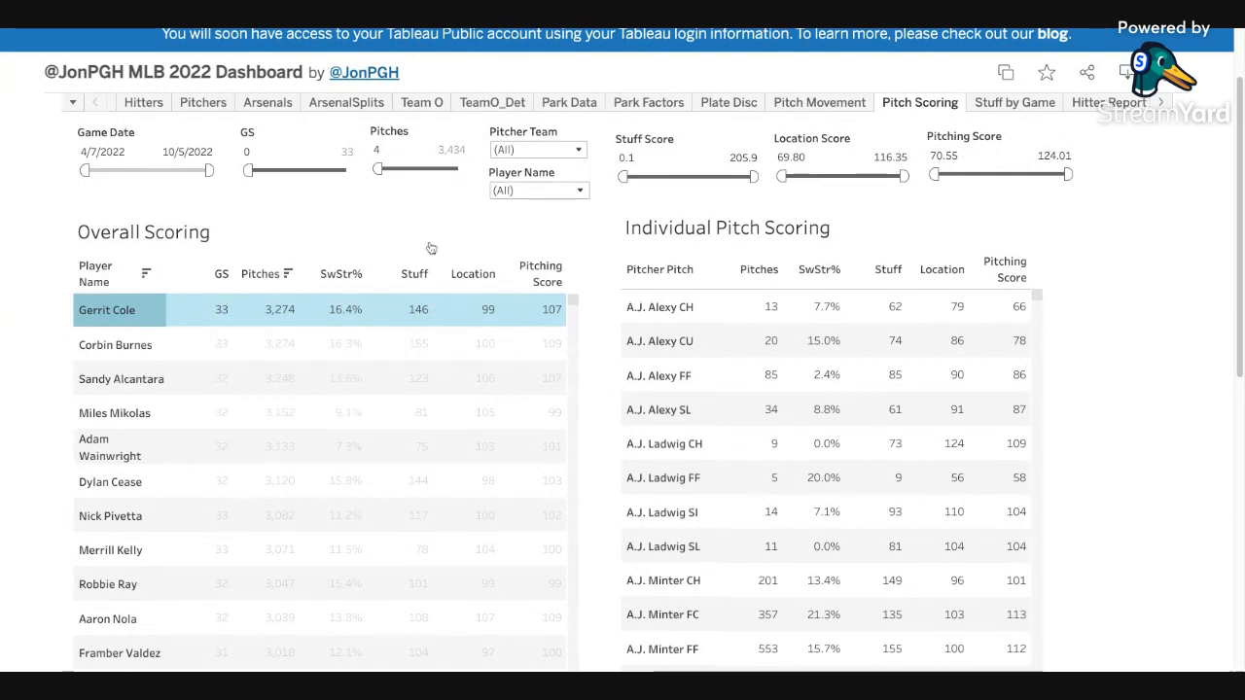
- Filter the pitch scores to team NYY and player Gerrit Cole, and reset both filters to (All)
left_click(568, 150)
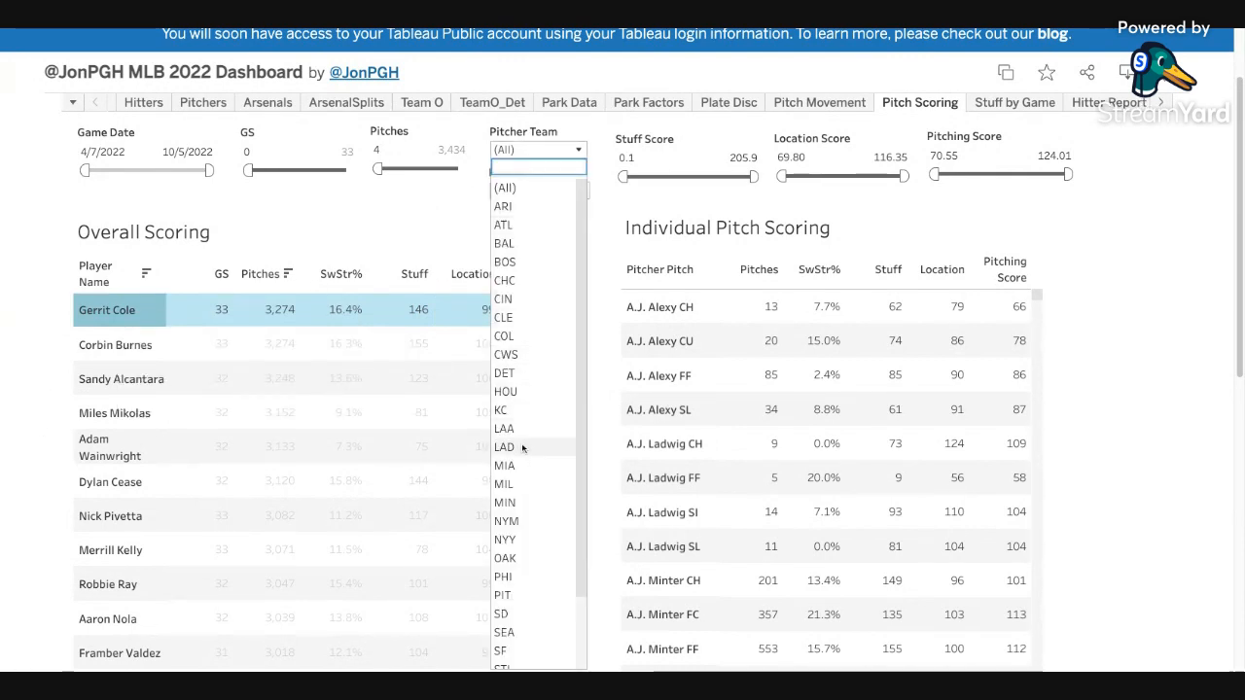
left_click(525, 537)
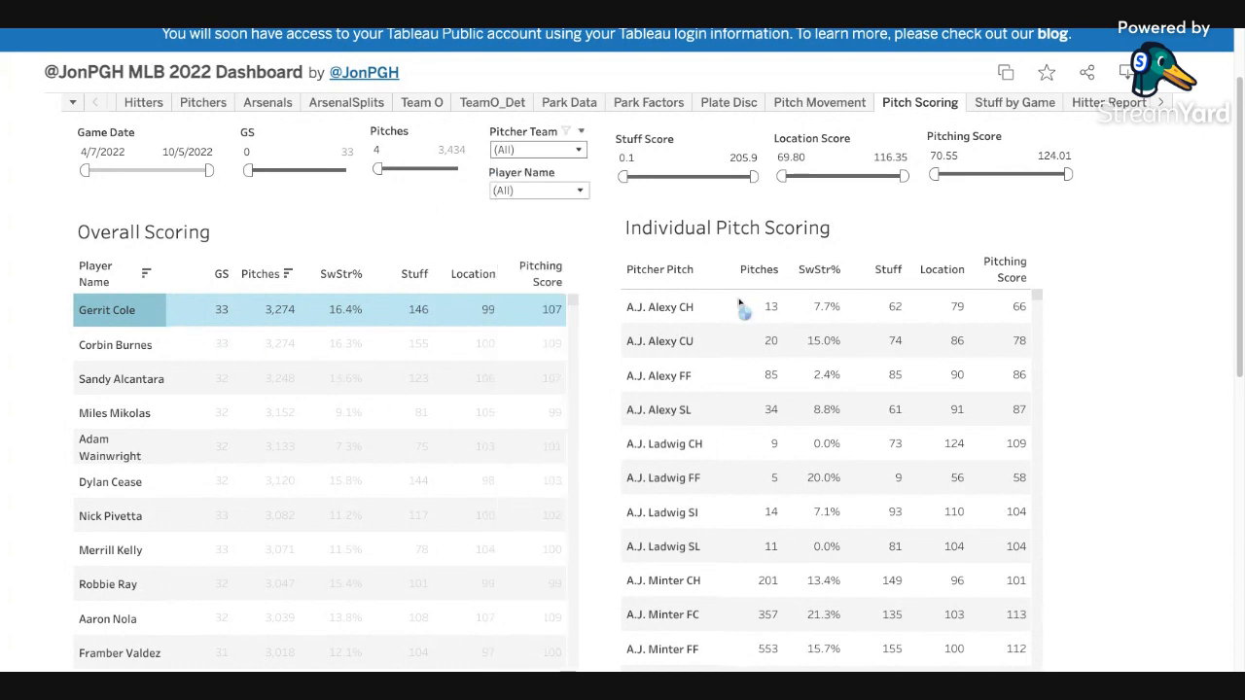
left_click(517, 189)
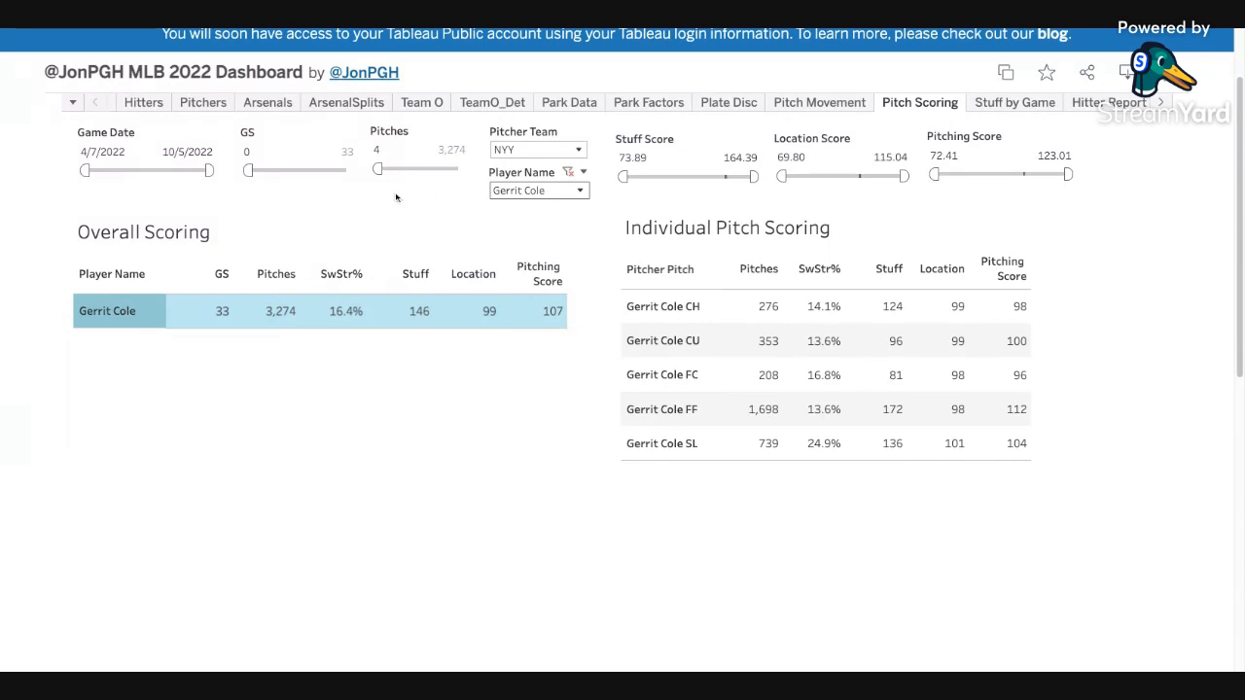
left_click(568, 172)
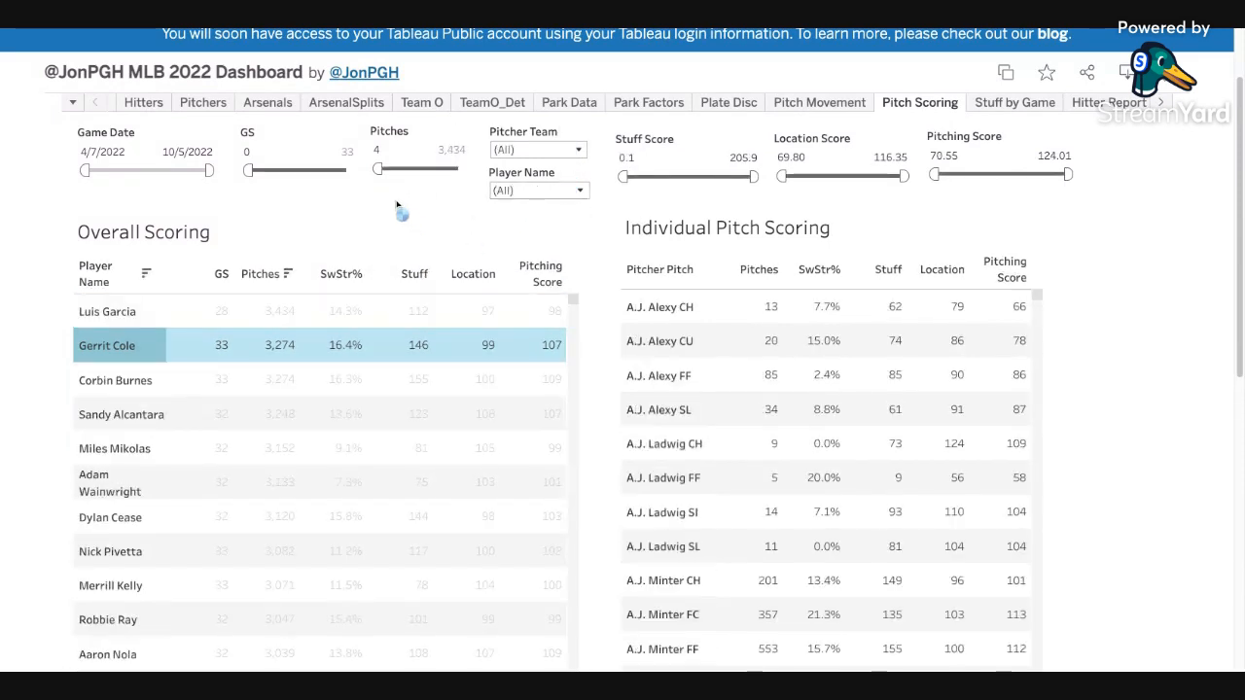
- Set the minimum GS filter to 10 on the pitch scoring tables
left_click(378, 150)
left_click(268, 153)
type("10")
key("Return")
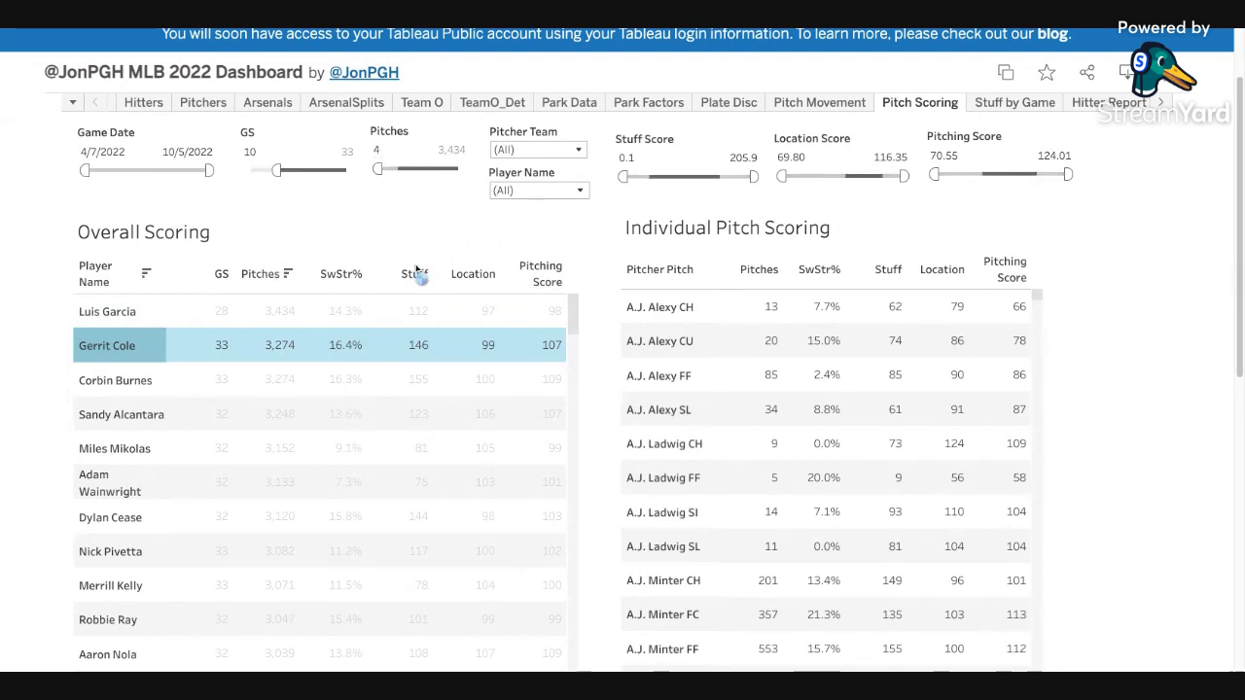
- Sort Overall Scoring by Stuff in descending order, clear the Gerrit Cole highlight and look through the top-ranked pitchers
left_click(420, 273)
left_click(185, 311)
scroll(184, 311, "down", 2)
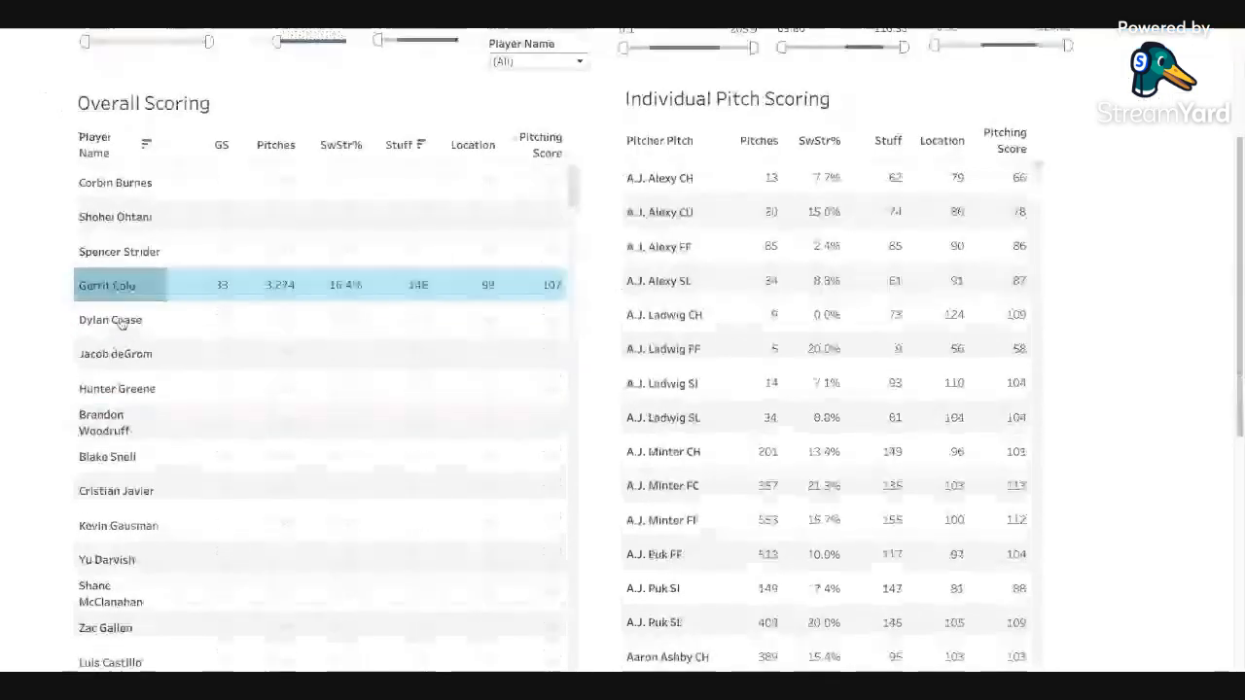
scroll(93, 265, "up", 1)
left_click(93, 265)
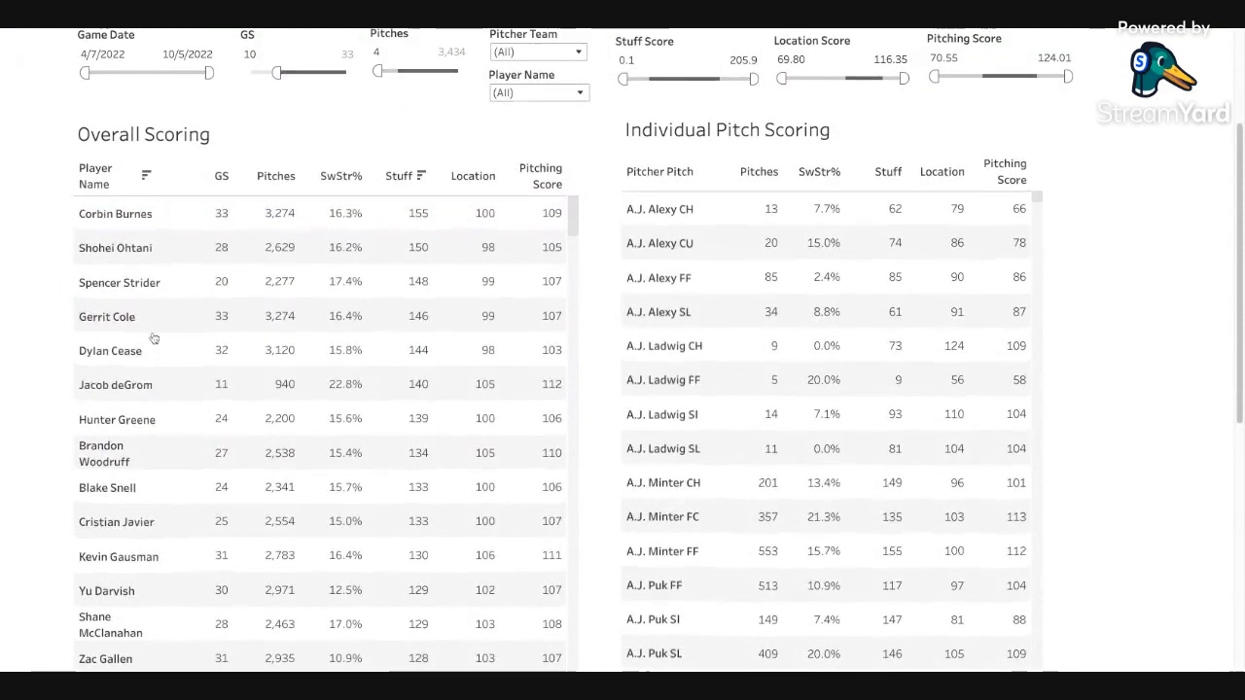
scroll(43, 325, "up", 1)
scroll(43, 325, "up", 1)
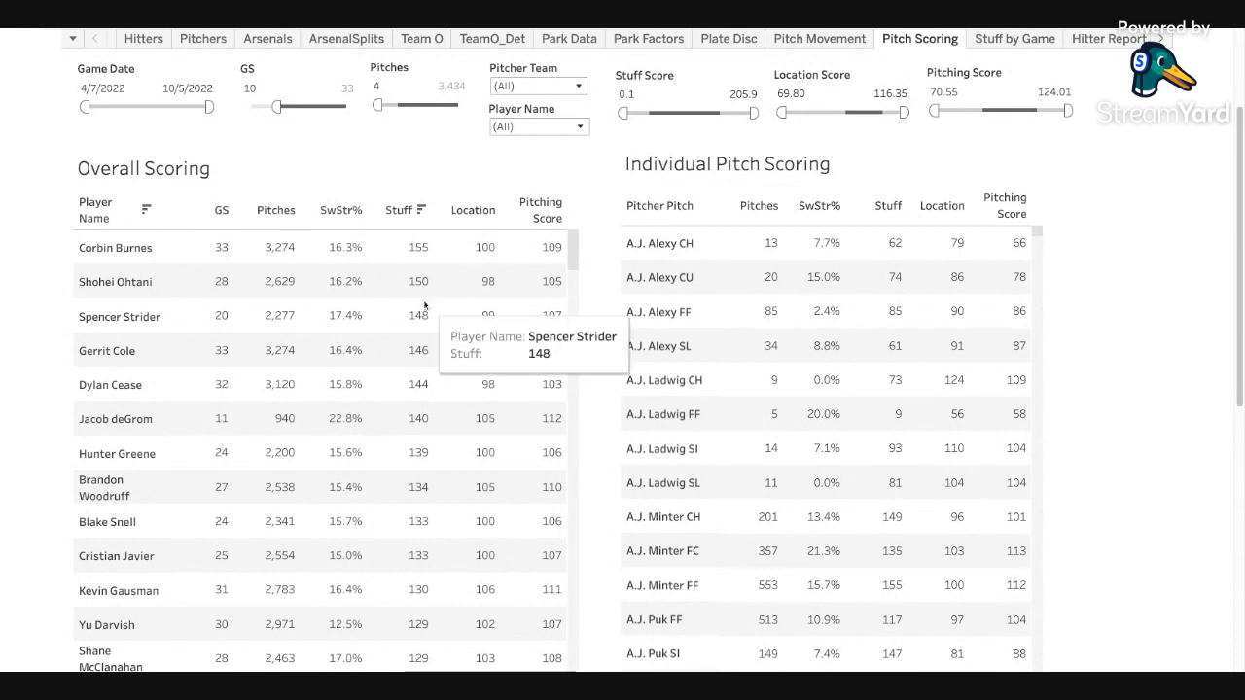
- Sort Overall Scoring by Location in descending order and look through the ranking from the highest to the lowest pitchers
mouse_move(393, 277)
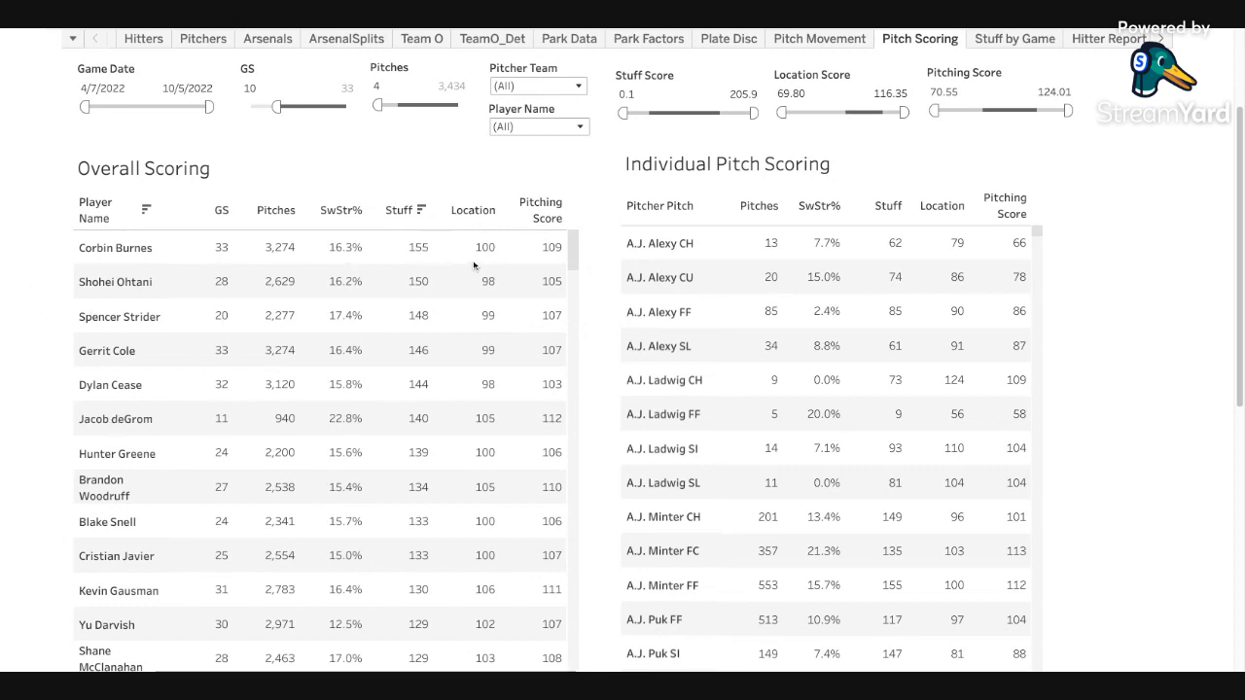
left_click(487, 209)
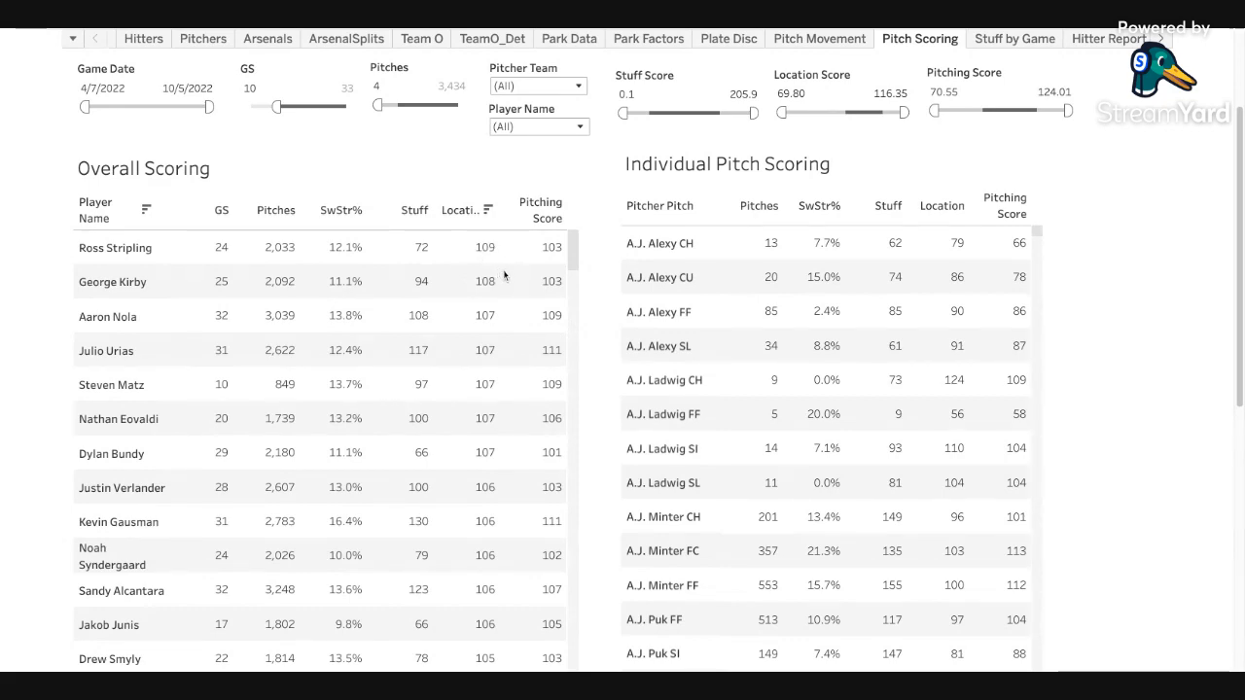
scroll(568, 253, "down", 15)
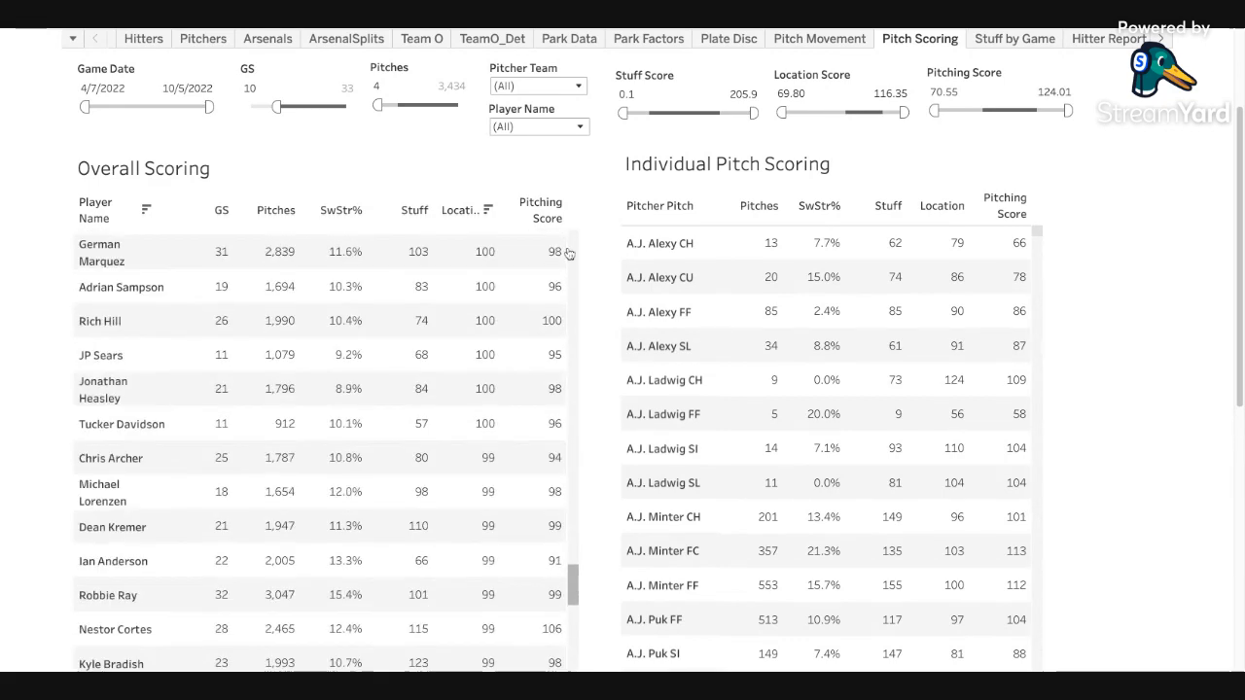
scroll(569, 253, "down", 10)
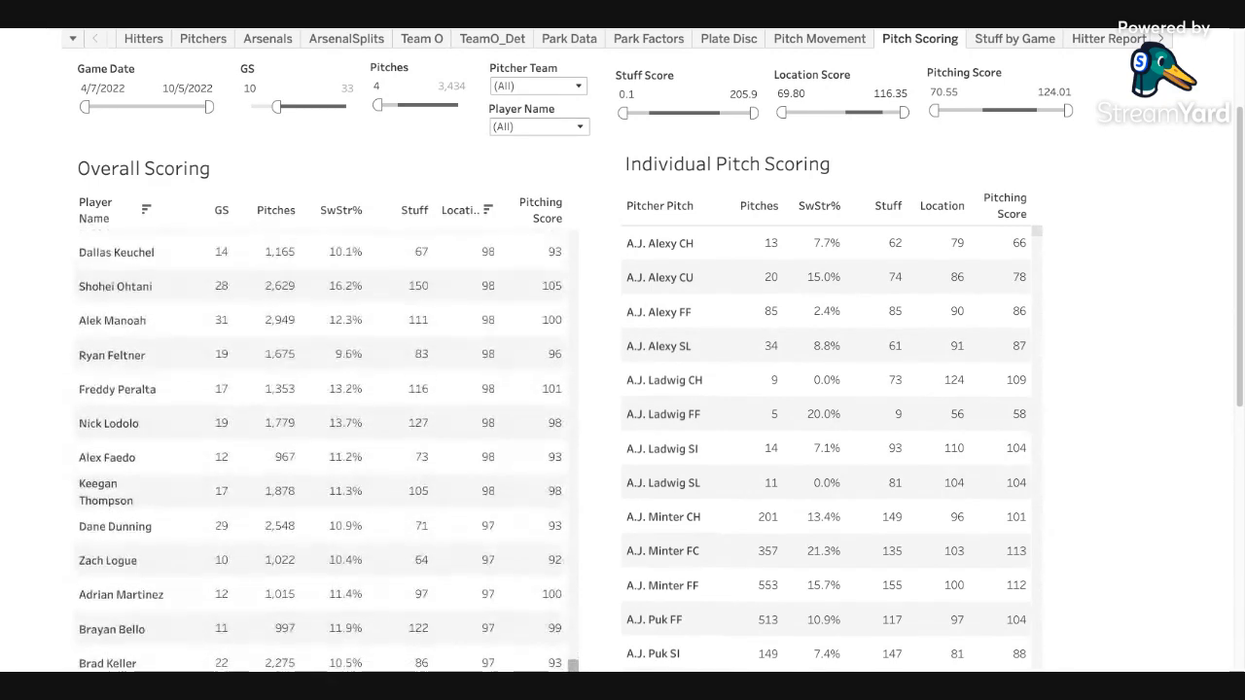
scroll(321, 452, "up", 15)
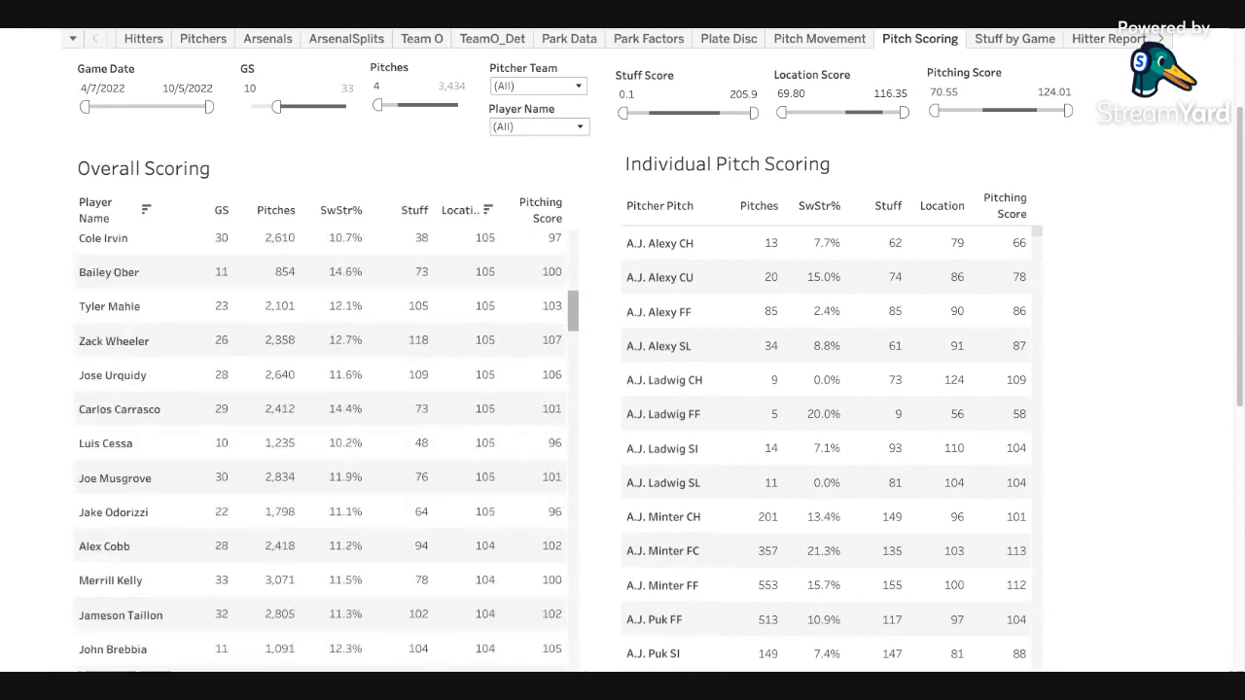
scroll(321, 453, "up", 8)
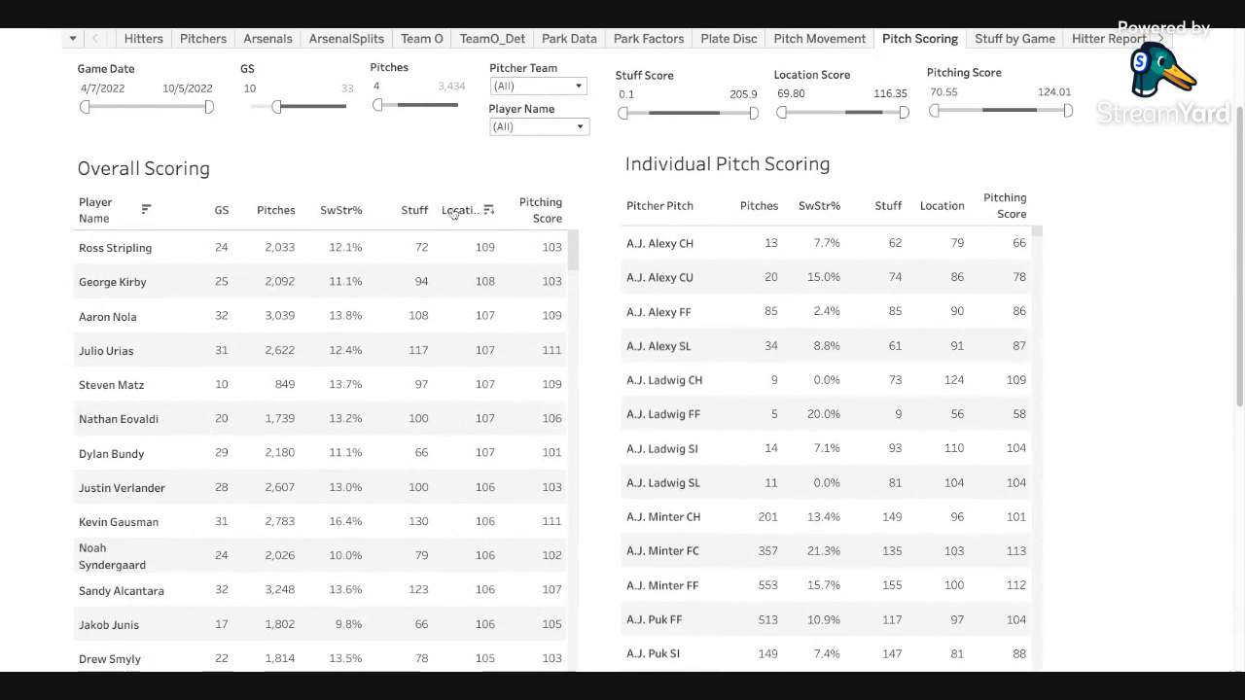
- Sort Overall Scoring by Pitching Score in descending order and briefly highlight Julio Urias among the top pitchers
mouse_move(547, 247)
left_click(552, 209)
scroll(575, 252, "down", 2)
scroll(574, 252, "up", 2)
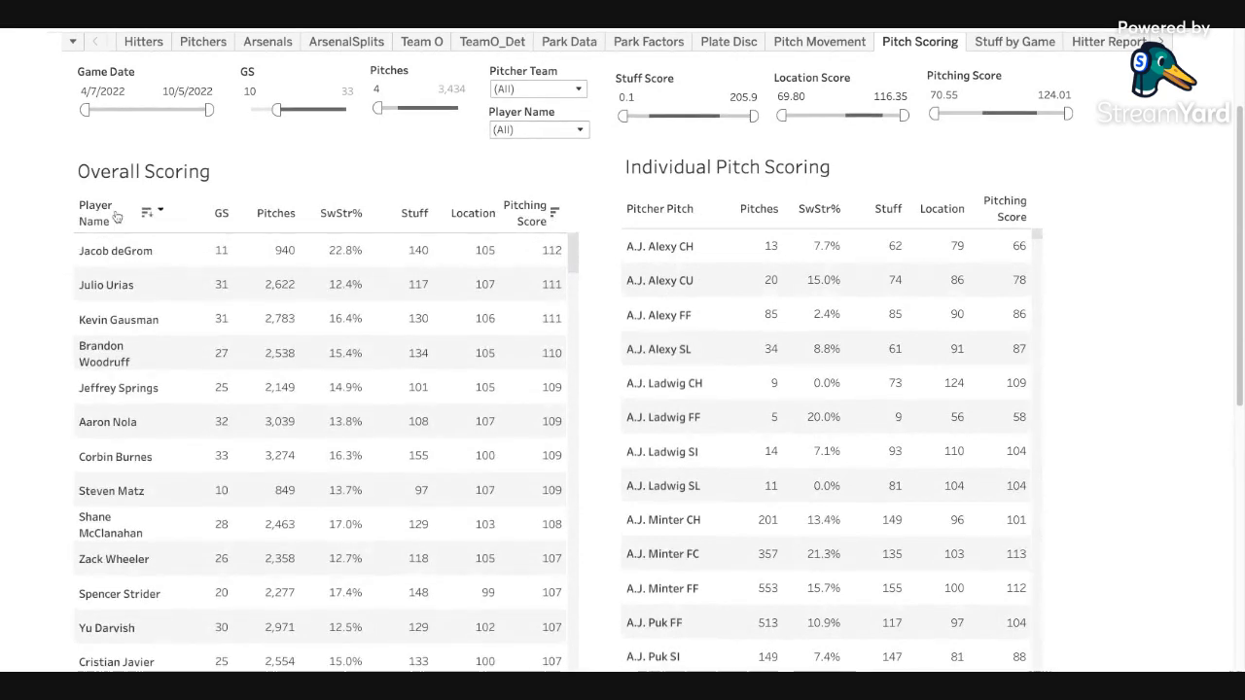
left_click(108, 291)
key("Escape")
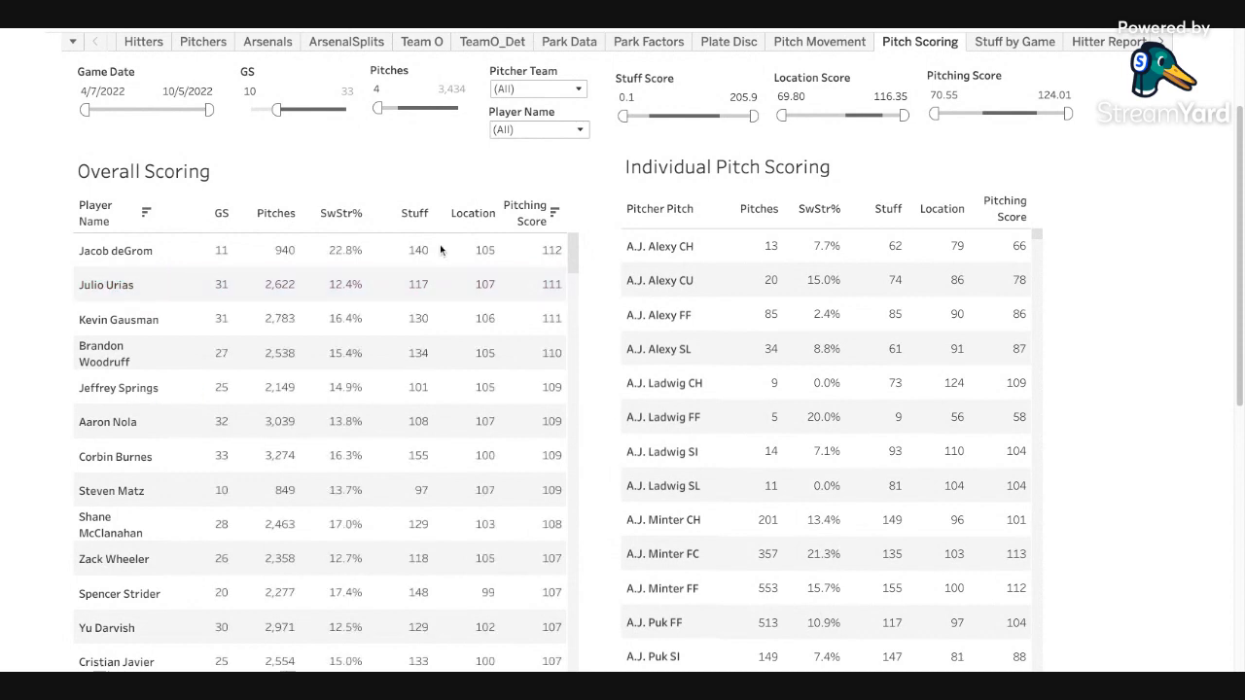
- Reverse the Pitching Score sort of Overall Scoring to ascending order and look over the lowest-scoring pitchers
left_click(554, 211)
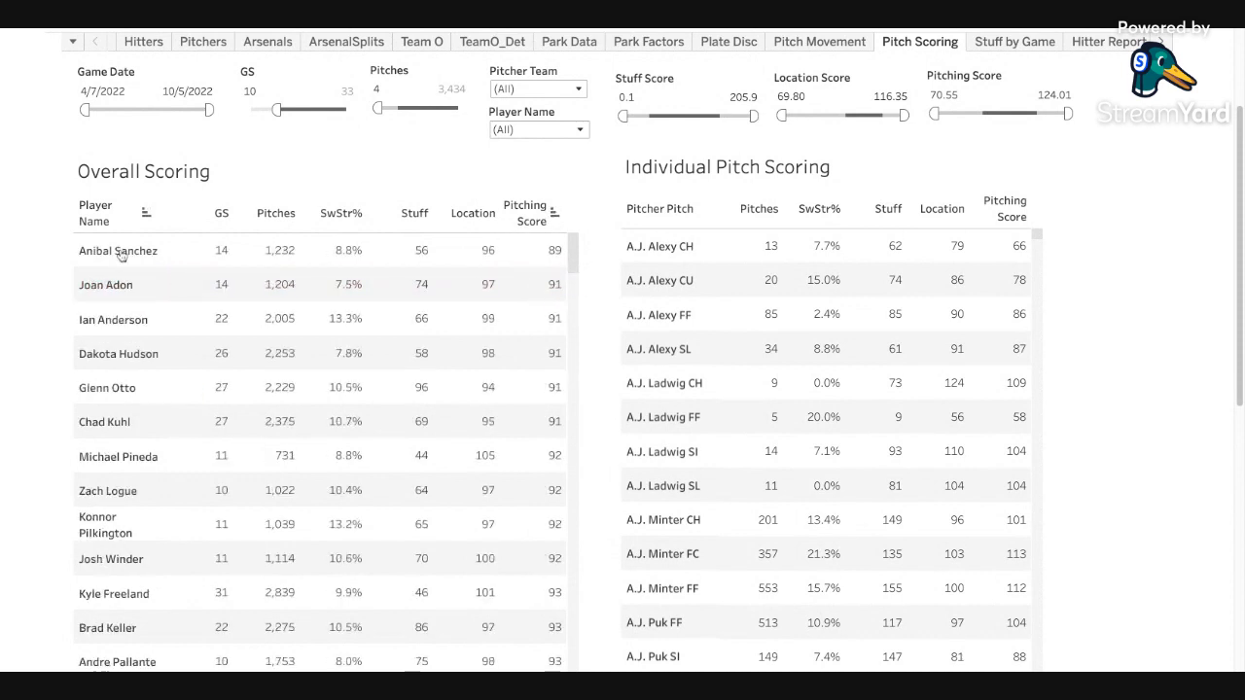
scroll(120, 254, "down", 1)
left_click(109, 190)
left_click(34, 310)
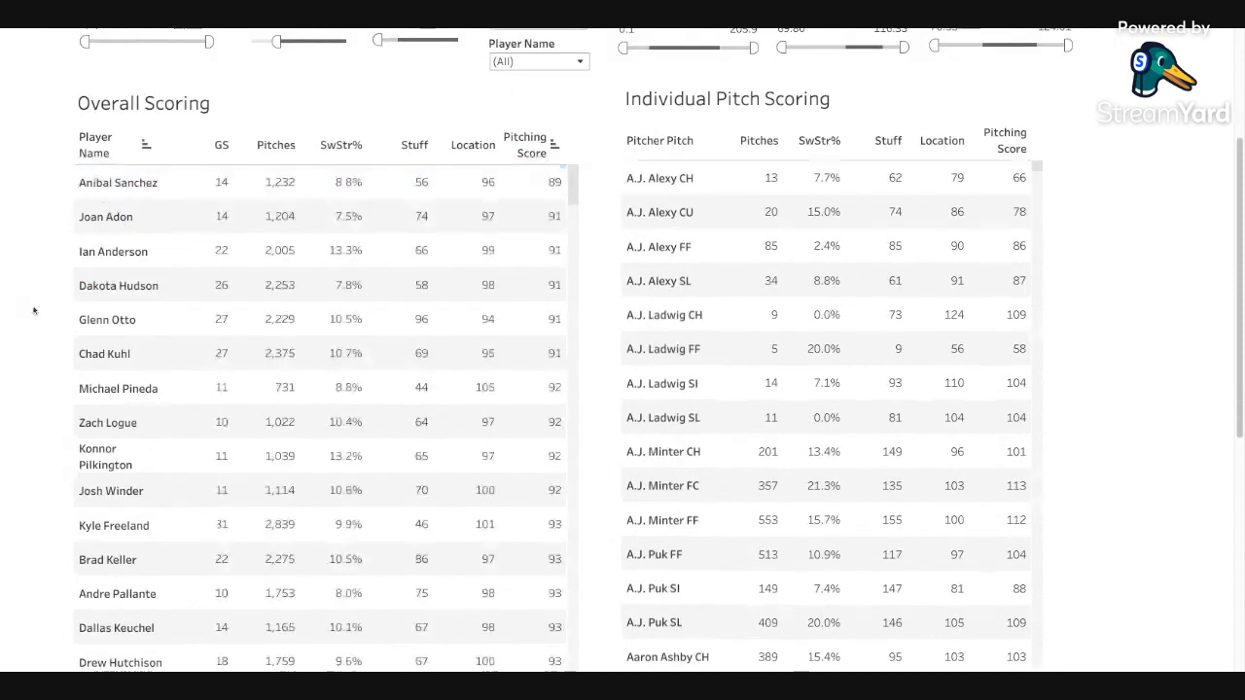
scroll(736, 229, "up", 1)
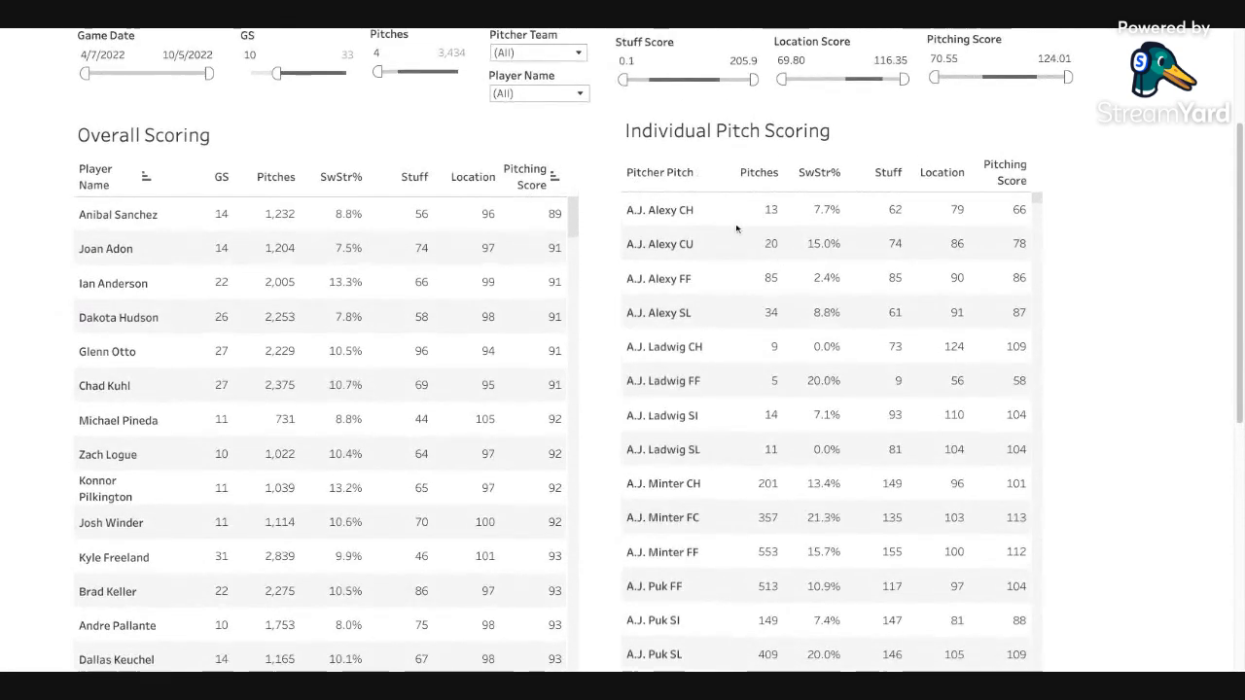
scroll(781, 243, "up", 1)
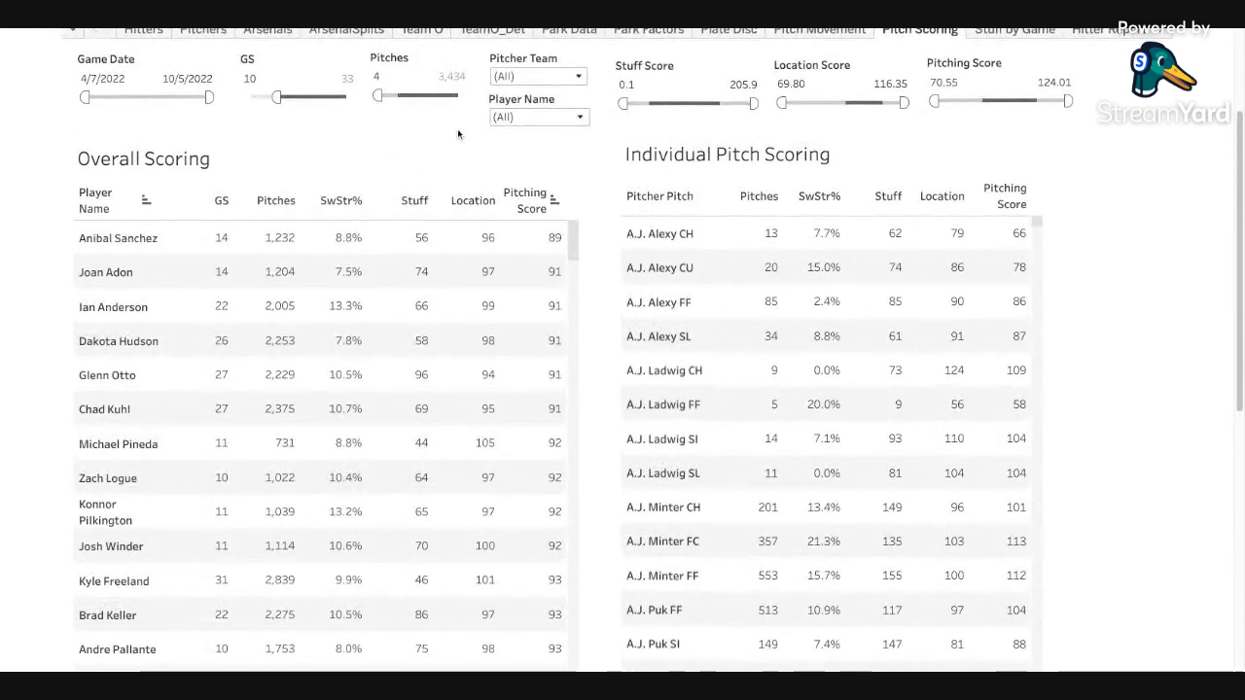
- Lower the minimum GS filter to 0 and filter the pitch scoring tables to player Ken Waldichuk
left_click_drag(277, 97, 248, 97)
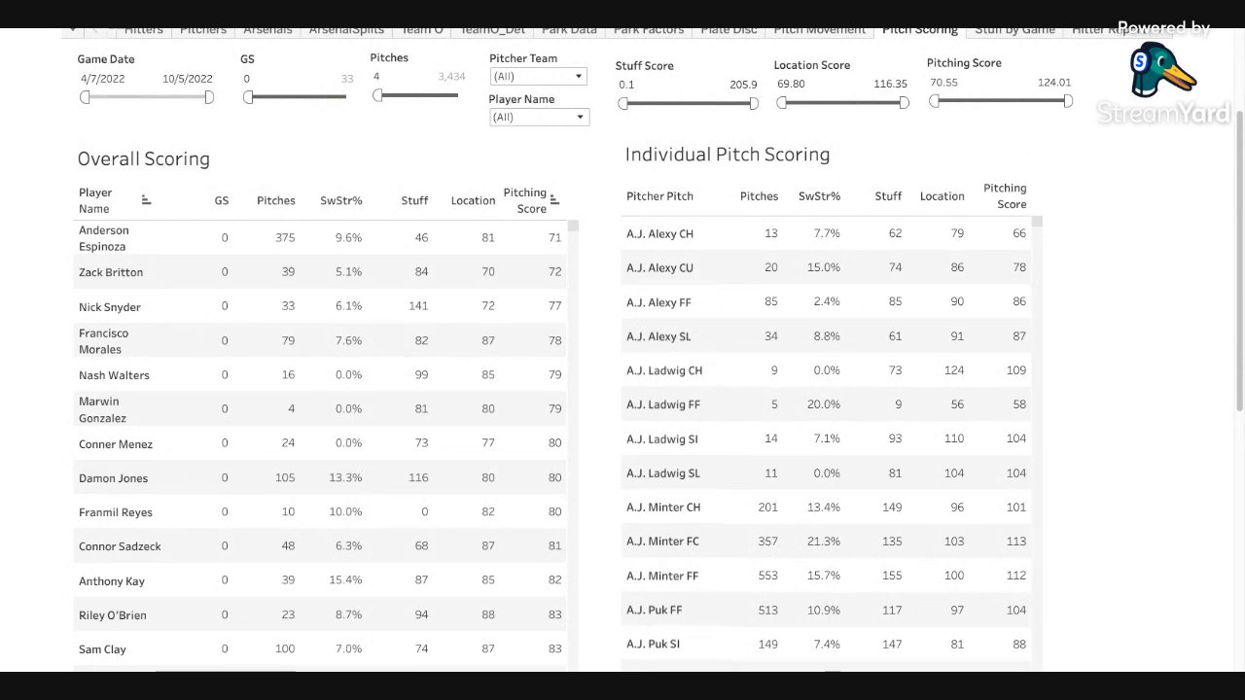
left_click(505, 119)
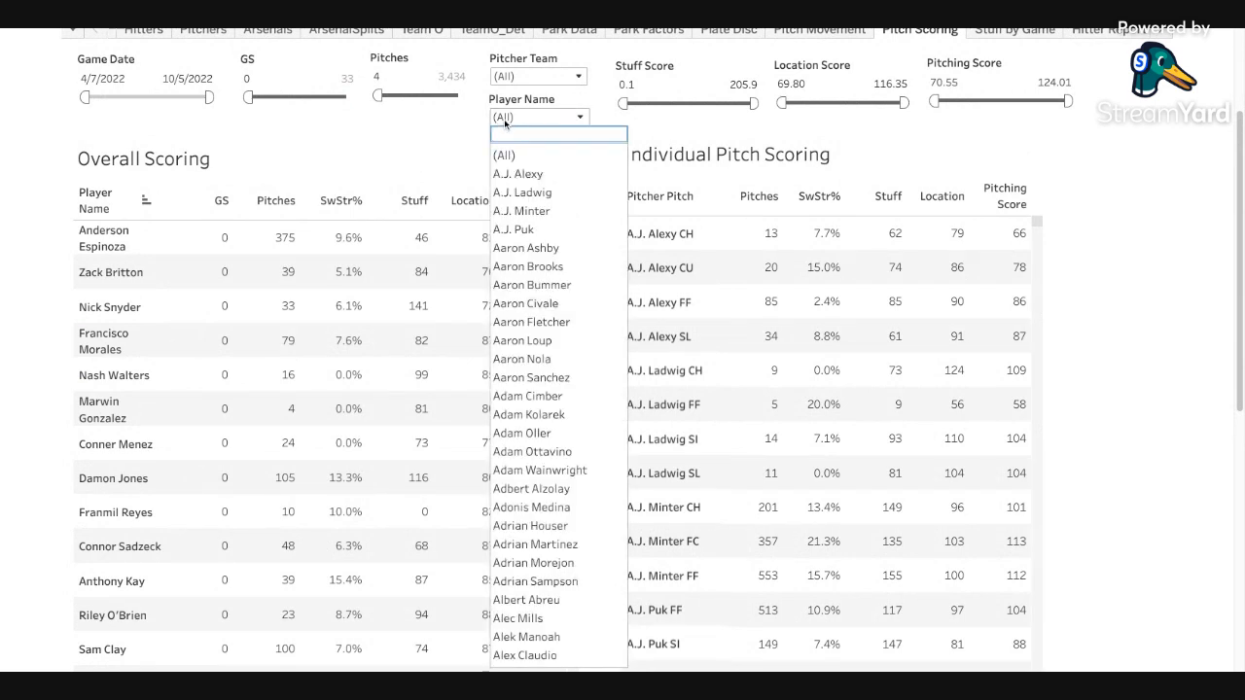
left_click(503, 153)
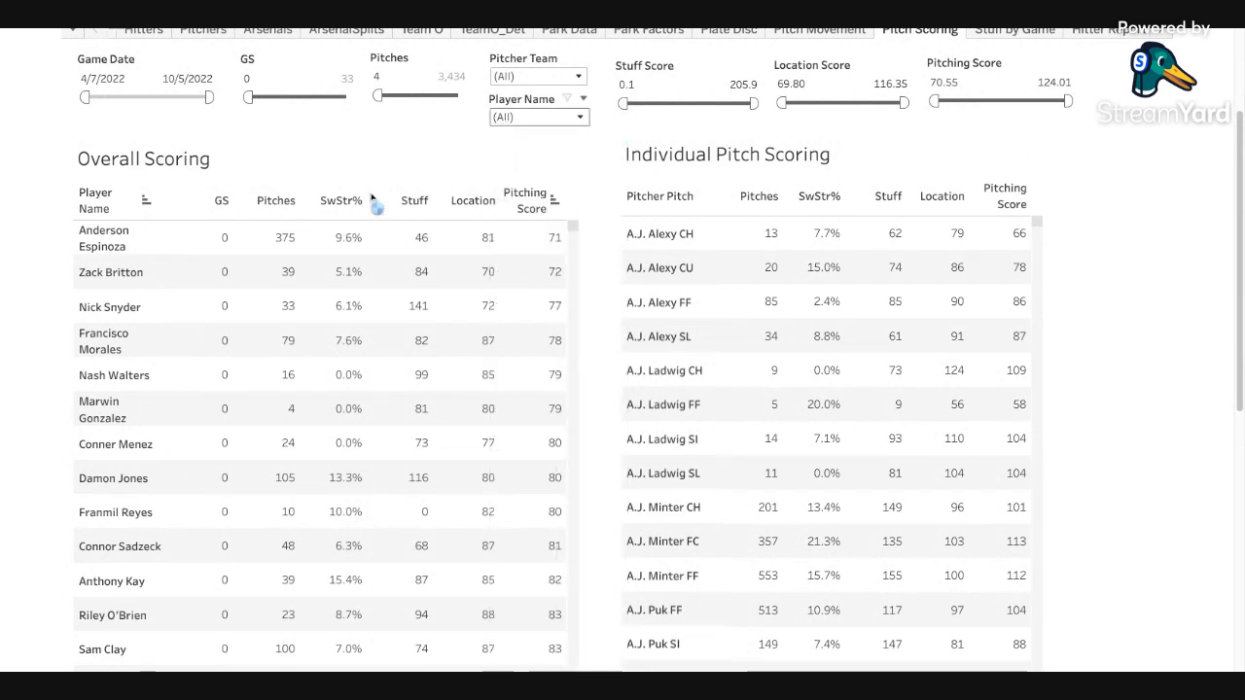
scroll(354, 191, "up", 2)
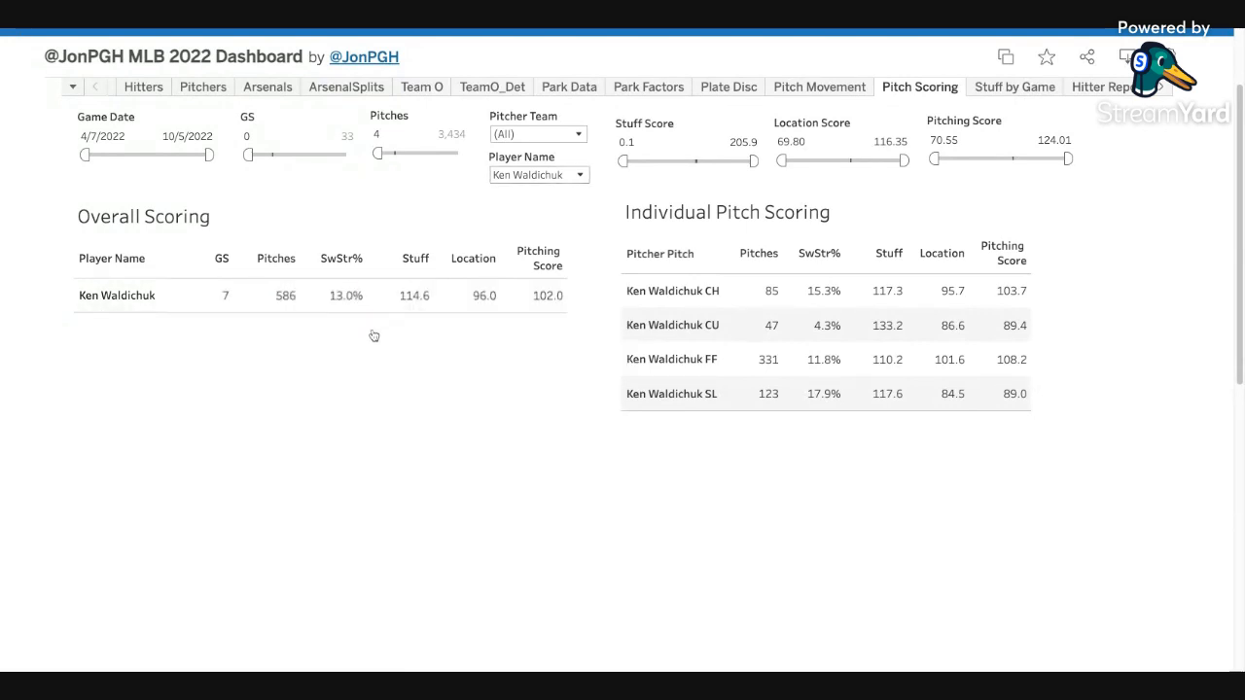
- Inspect Ken Waldichuk's Stuff and Location values in Overall Scoring, leaving neither cell highlighted
left_click(394, 304)
left_click(394, 303)
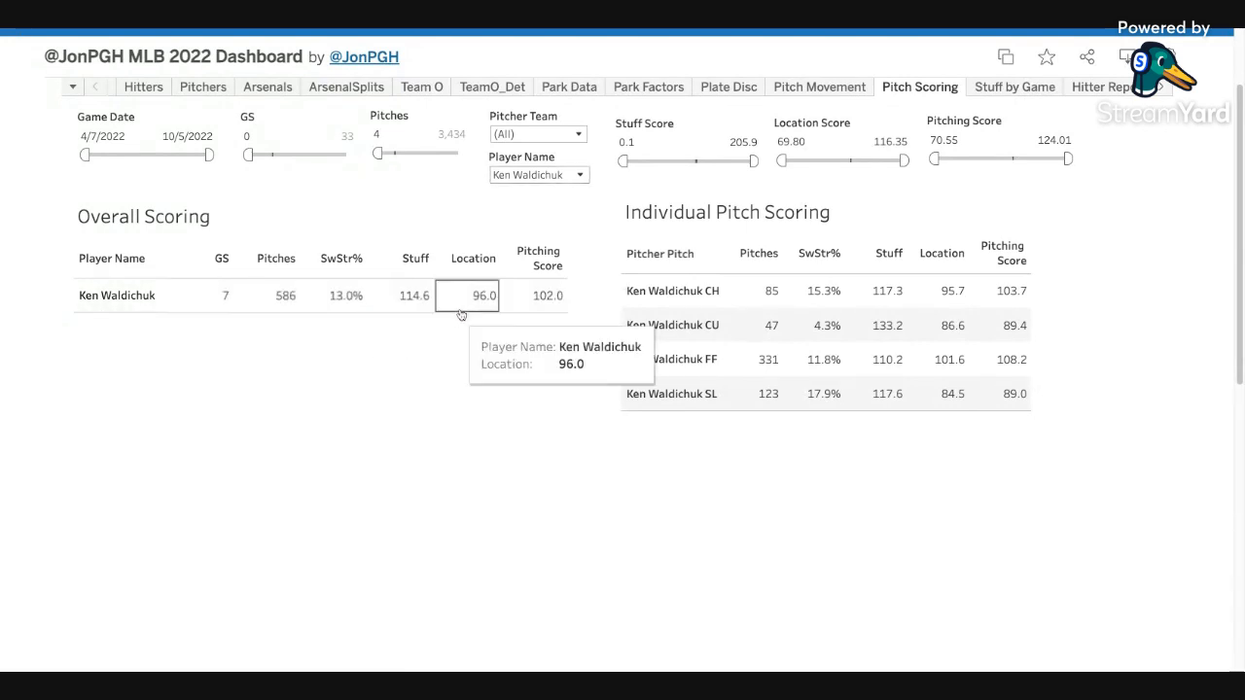
left_click(461, 312)
left_click(463, 311)
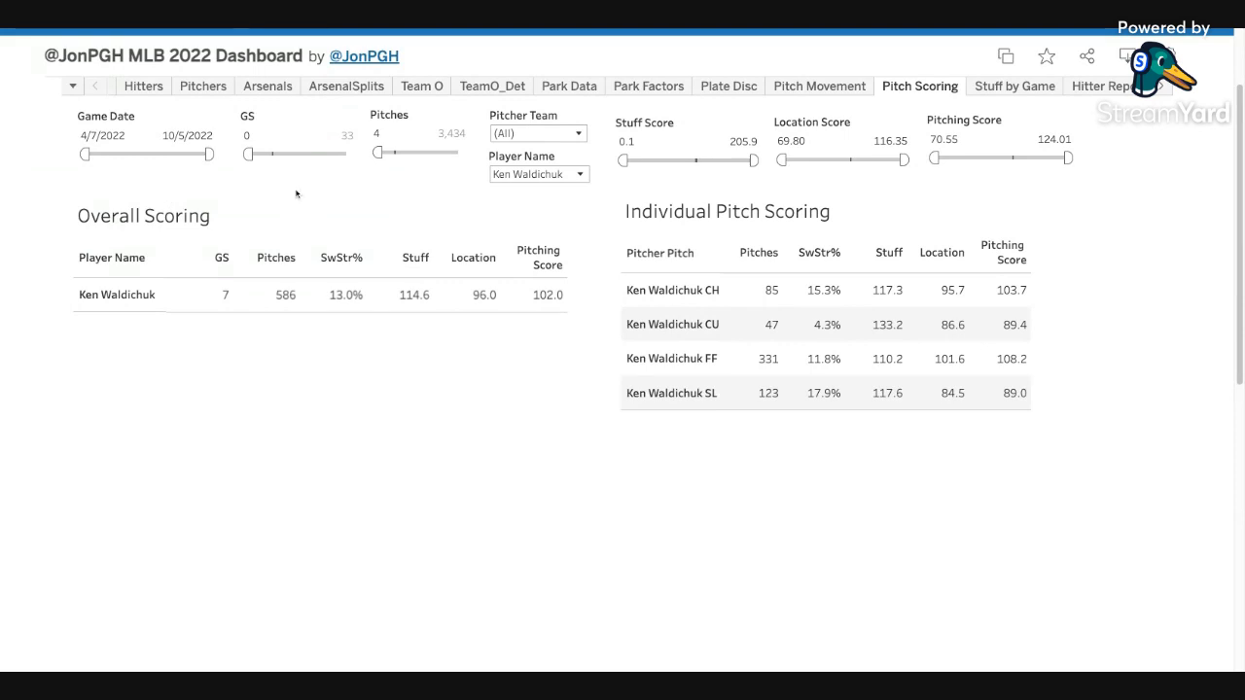
- Open the Stuff by Game sheet, examine the plotted starts, and switch the pitch performance chart to Corbin Burnes
left_click(992, 92)
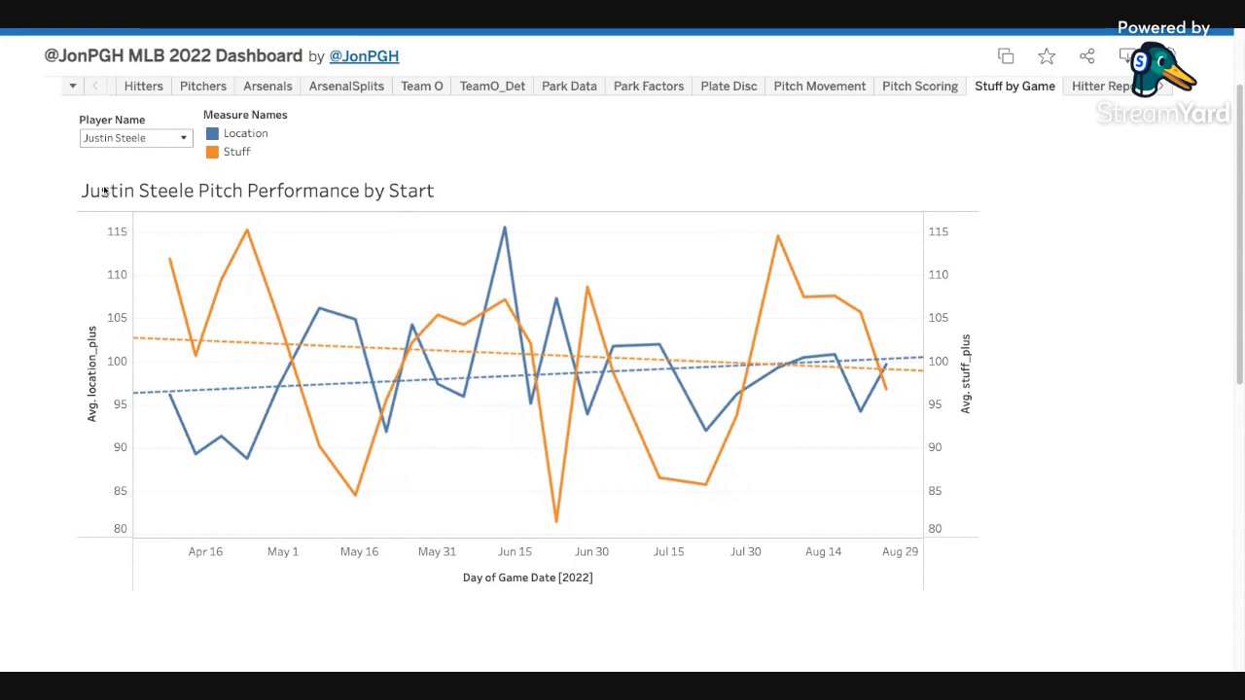
mouse_move(251, 235)
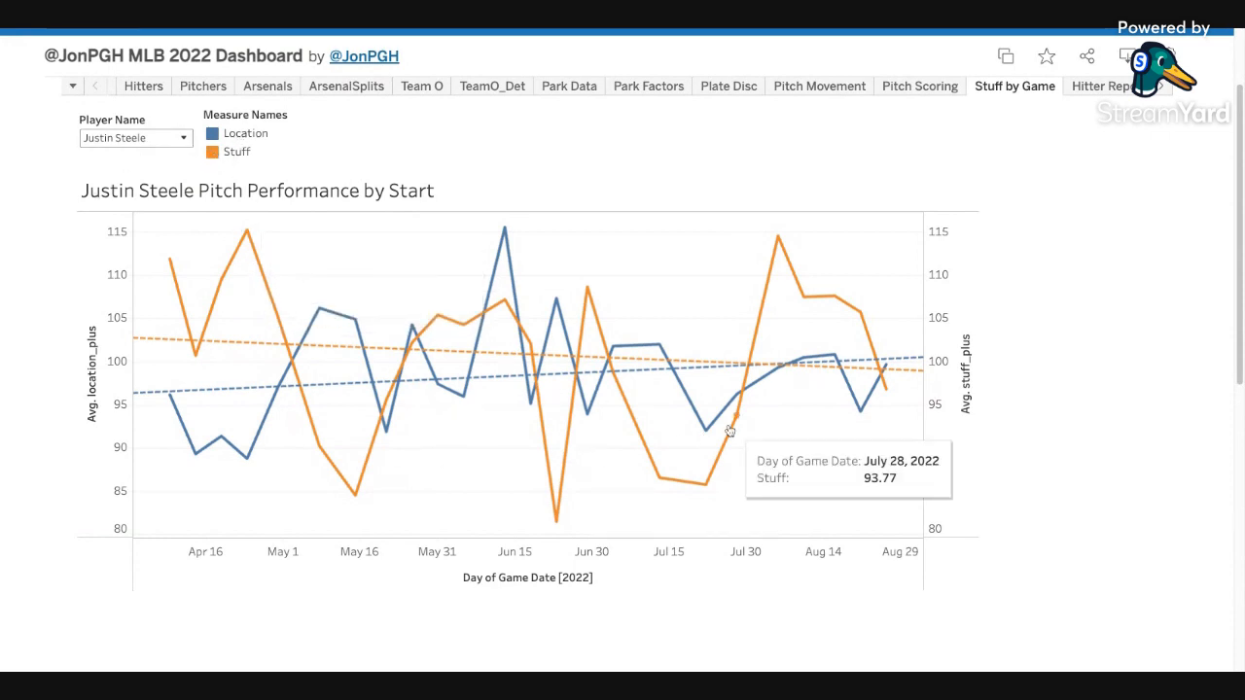
left_click(143, 138)
type("b")
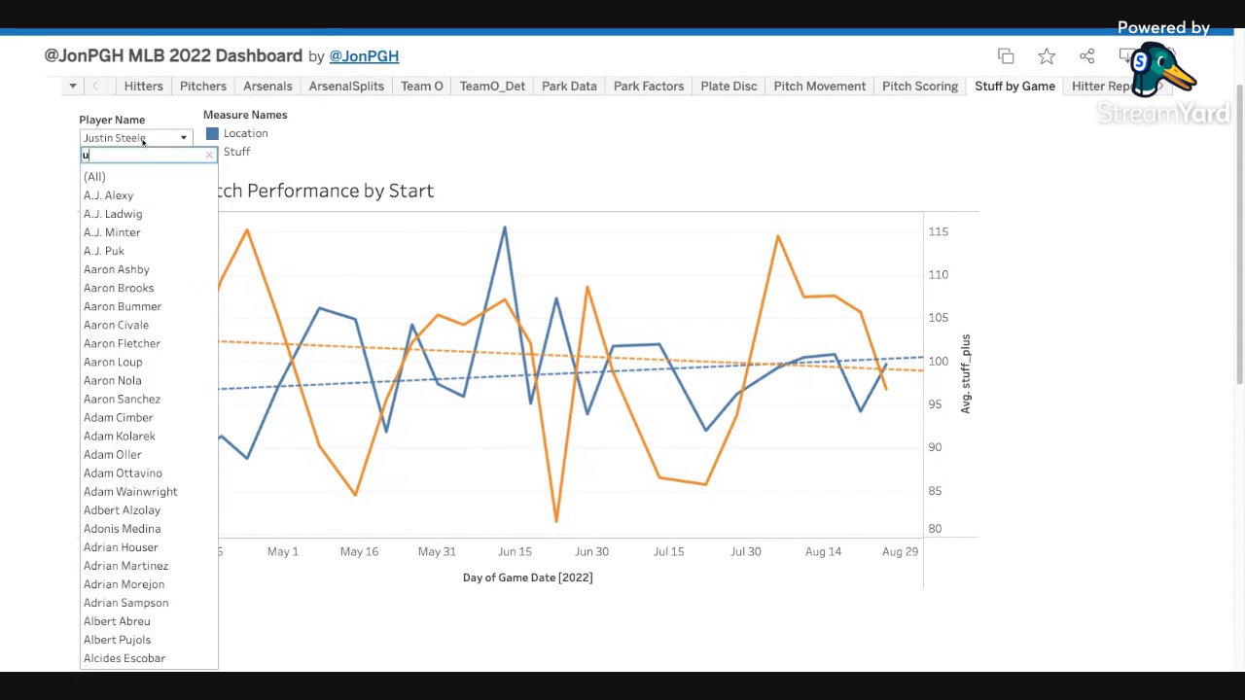
type("urnes")
left_click(137, 175)
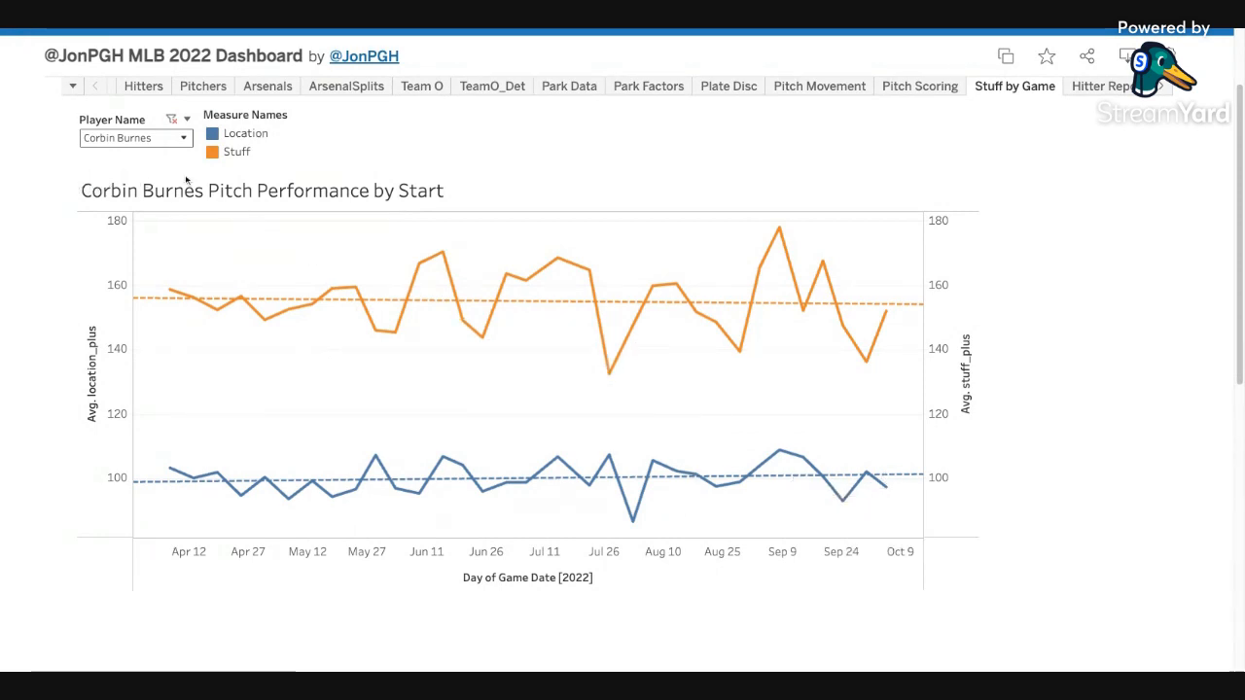
- Switch the pitch performance by start chart to Mitch Keller
left_click(142, 142)
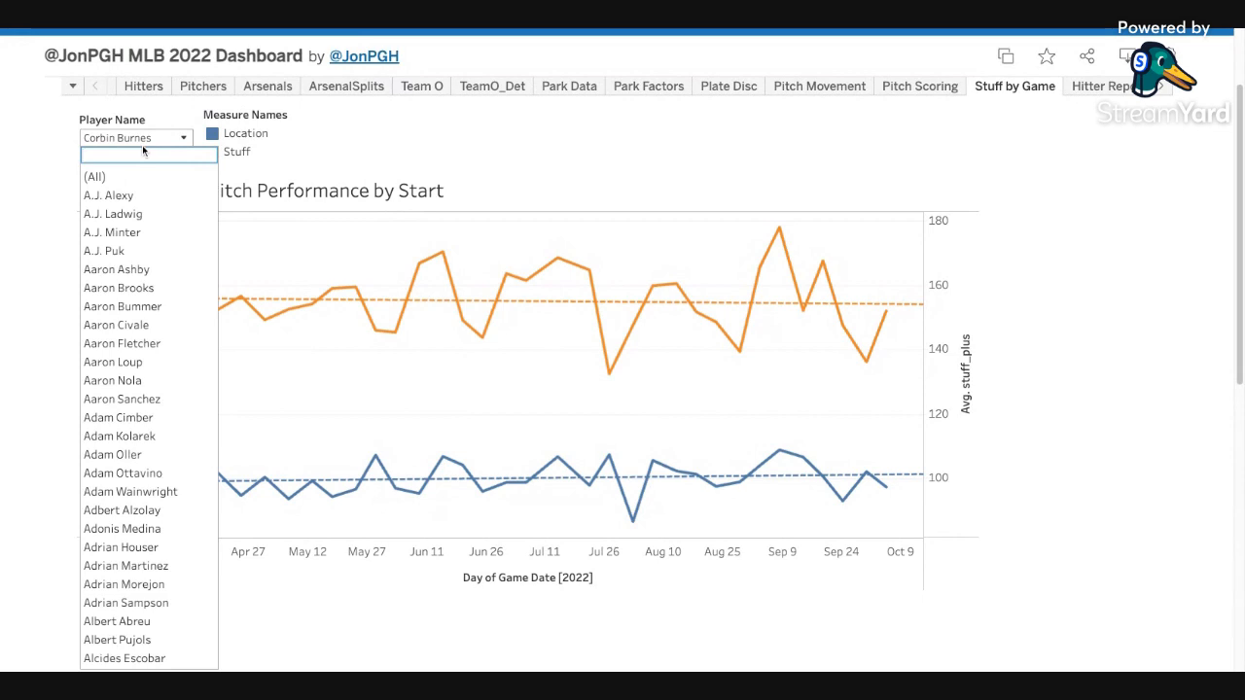
type("mitch ke")
key("Return")
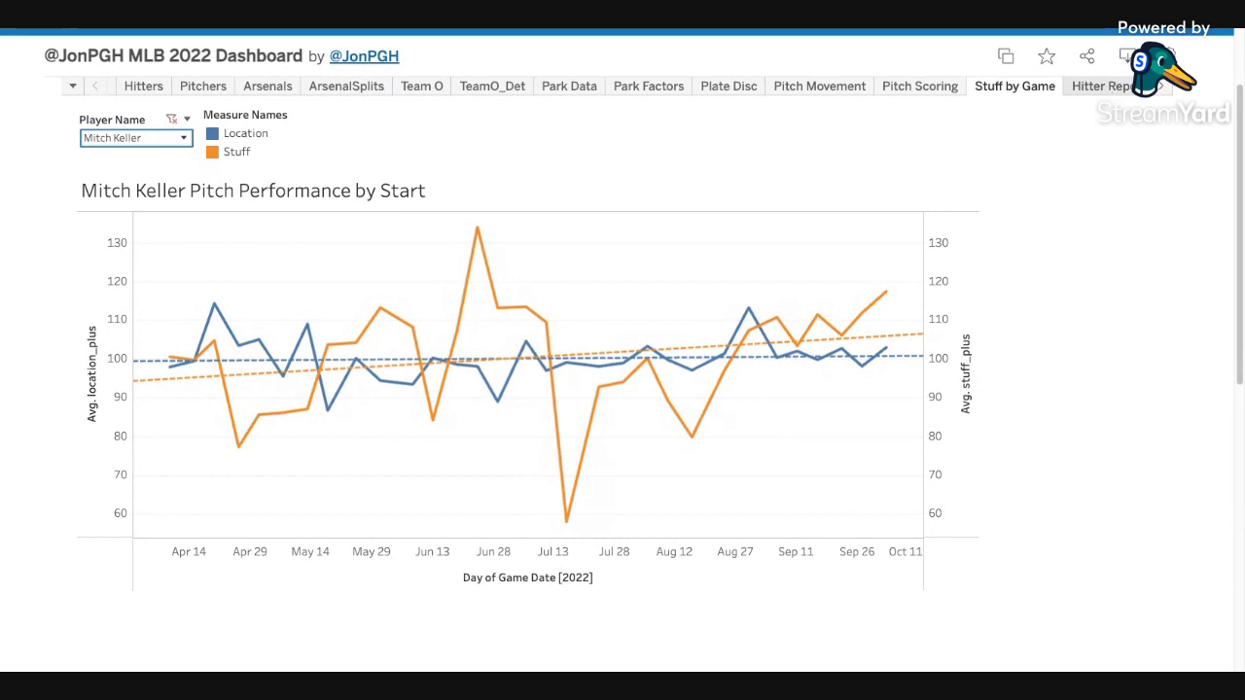
- Open the Hitter Report sheet and look through its hitter table, rate charts, launch angle histogram and game logs
left_click(1159, 86)
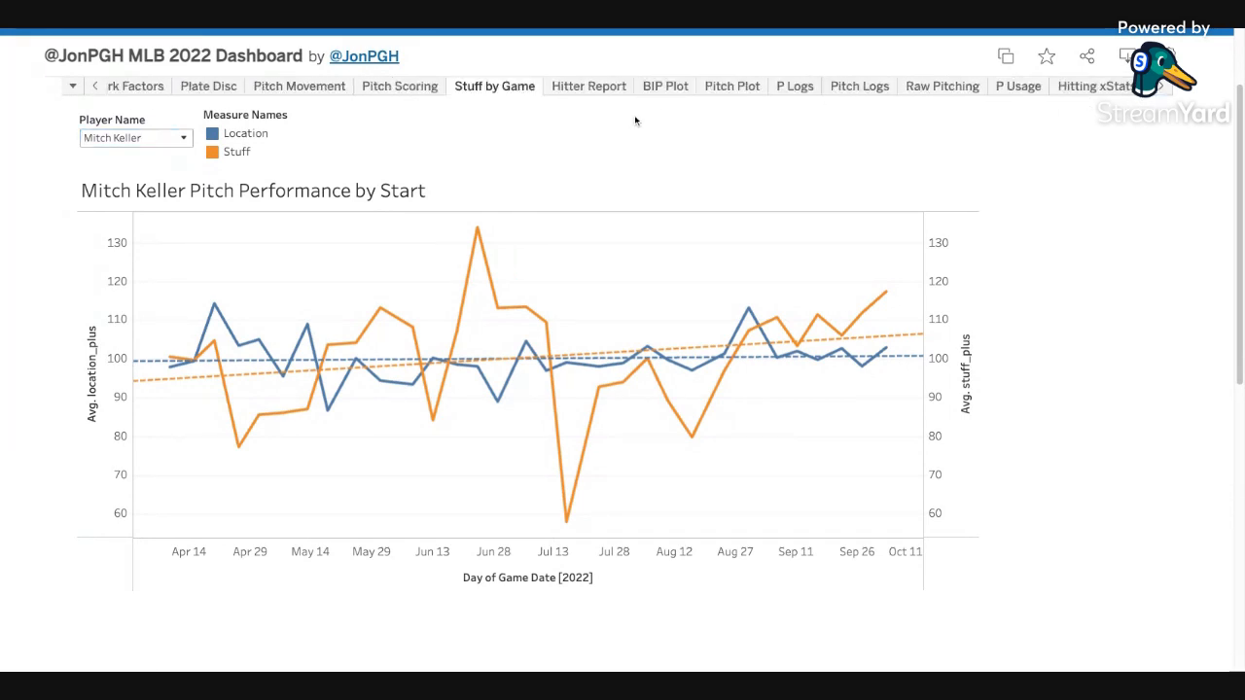
left_click(589, 86)
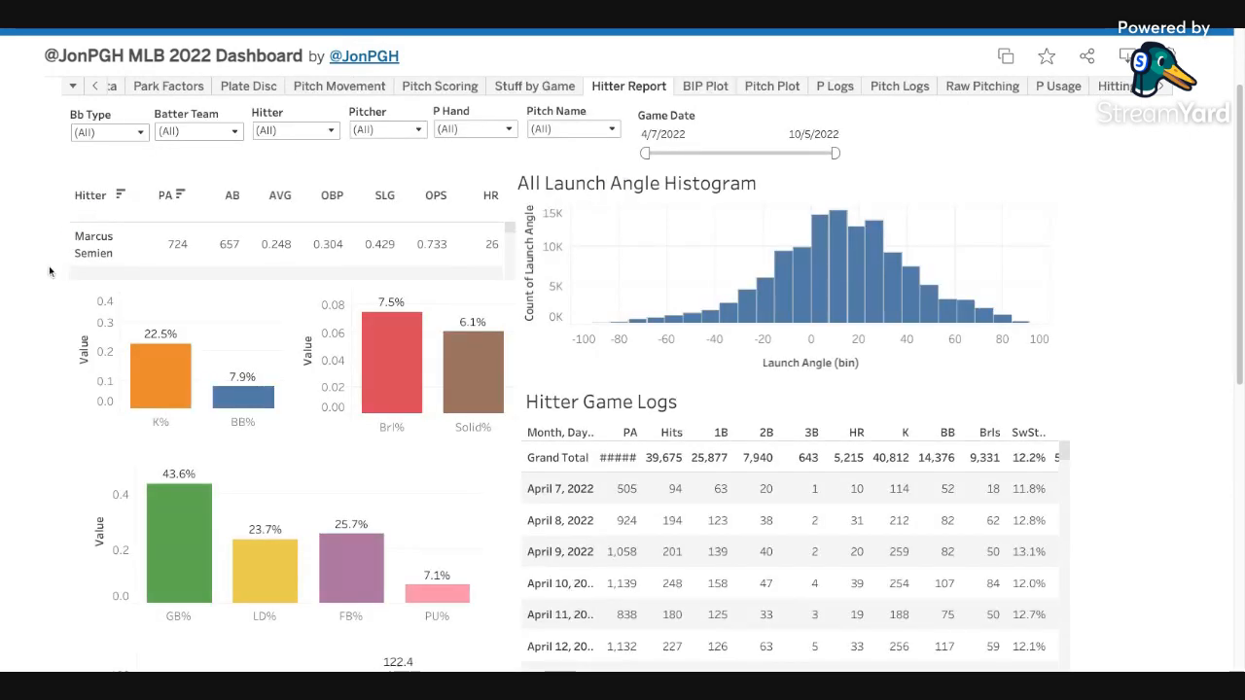
scroll(60, 278, "down", 1)
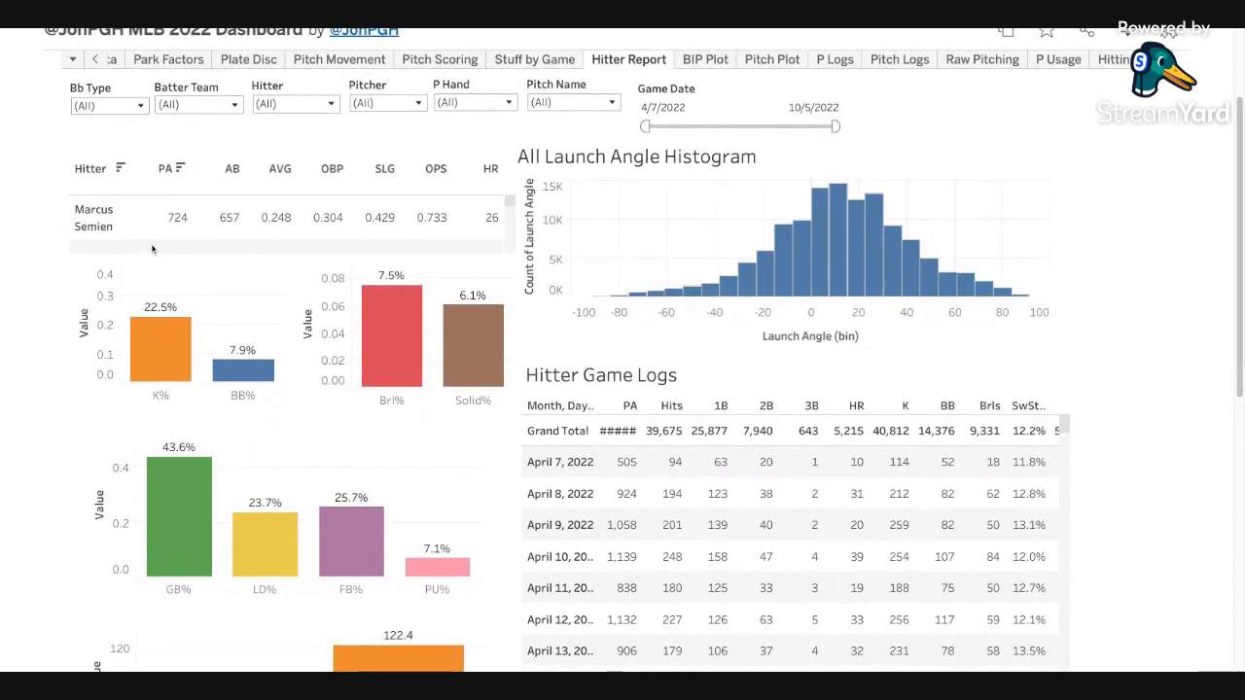
scroll(49, 300, "down", 3)
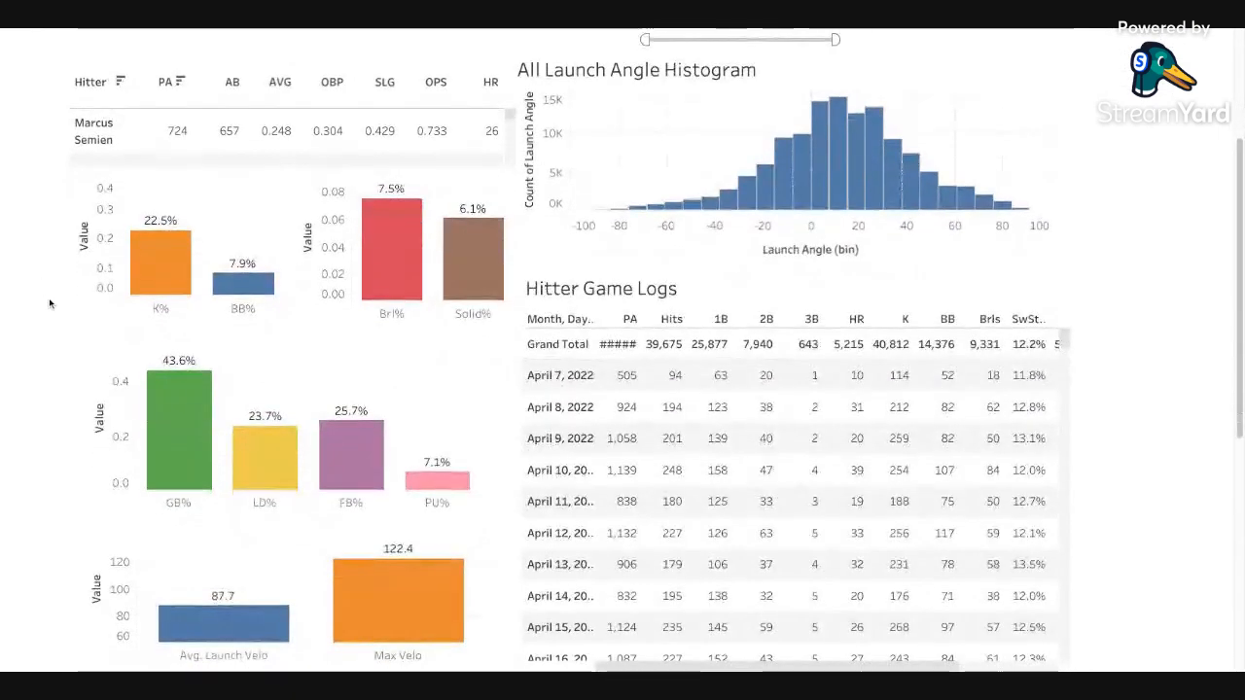
scroll(49, 298, "up", 4)
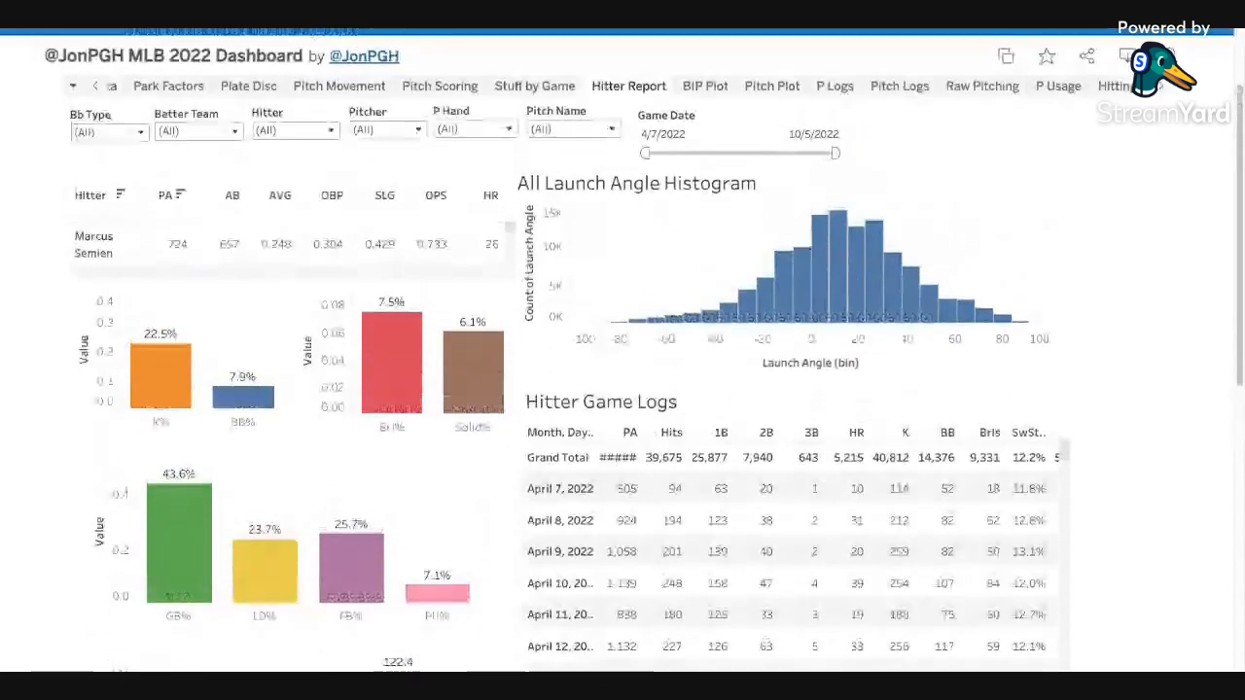
scroll(98, 298, "down", 4)
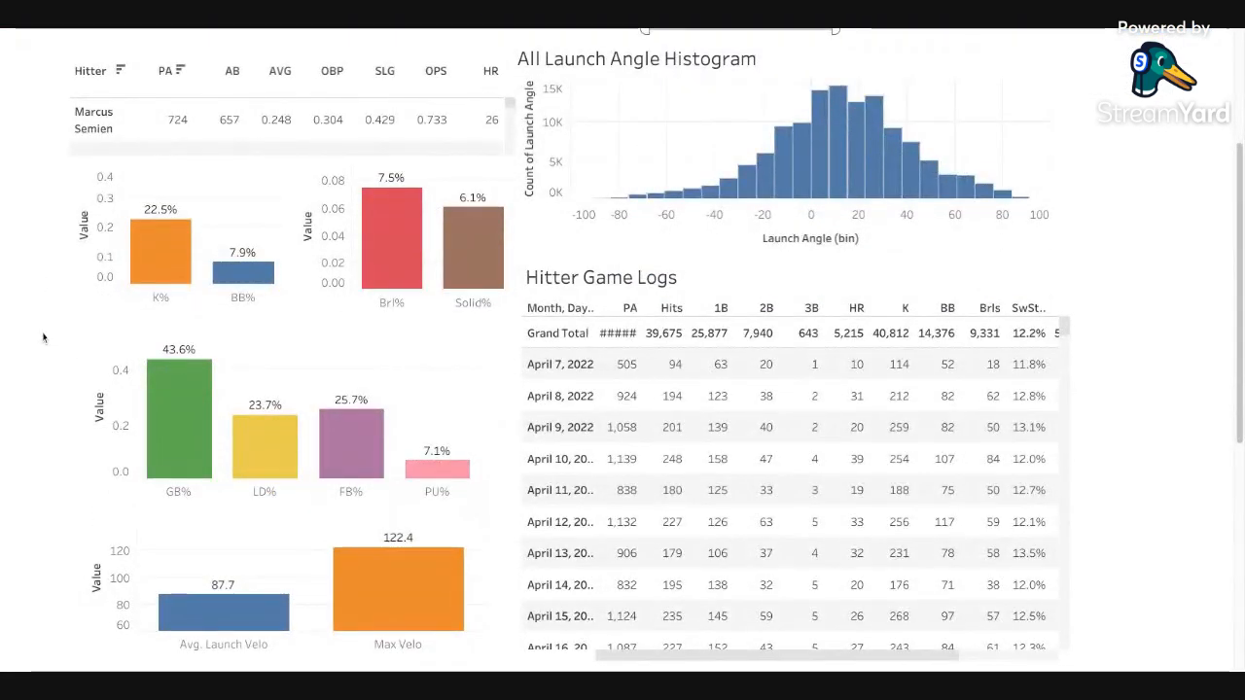
scroll(43, 338, "down", 4)
scroll(43, 338, "up", 4)
scroll(43, 337, "up", 5)
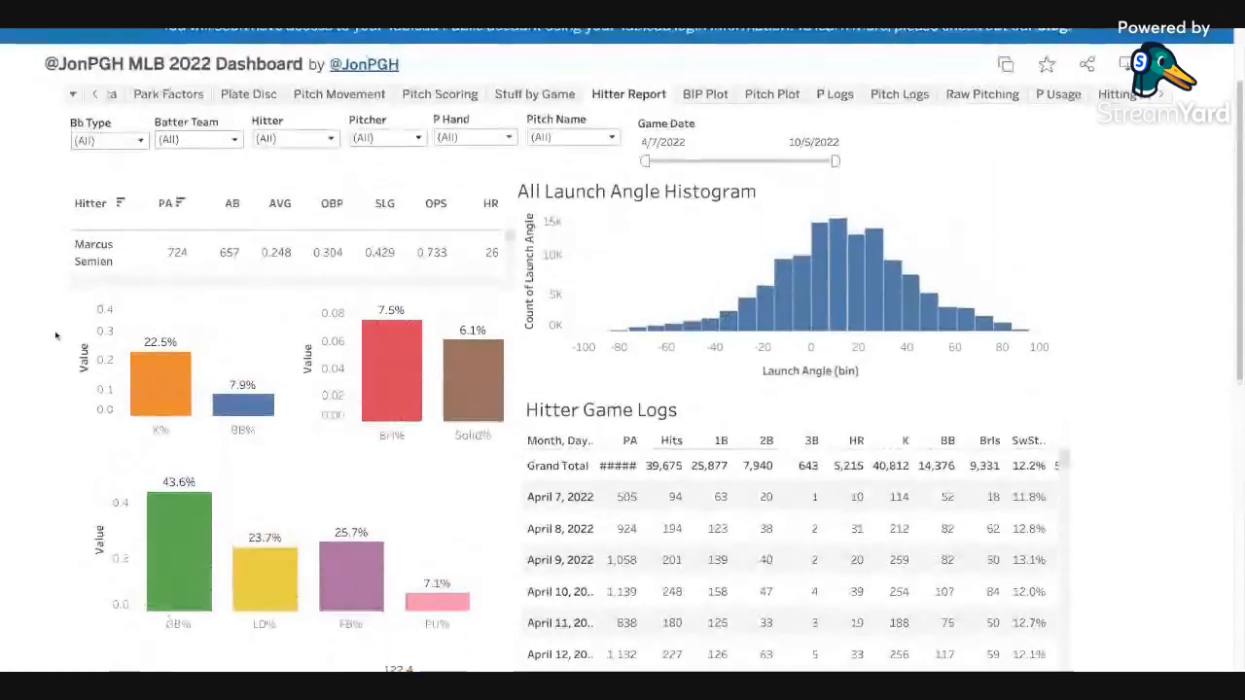
- Open the BIP Plot sheet and examine the Ball In Play Plotting chart with its hitter and pitcher filters
left_click(705, 191)
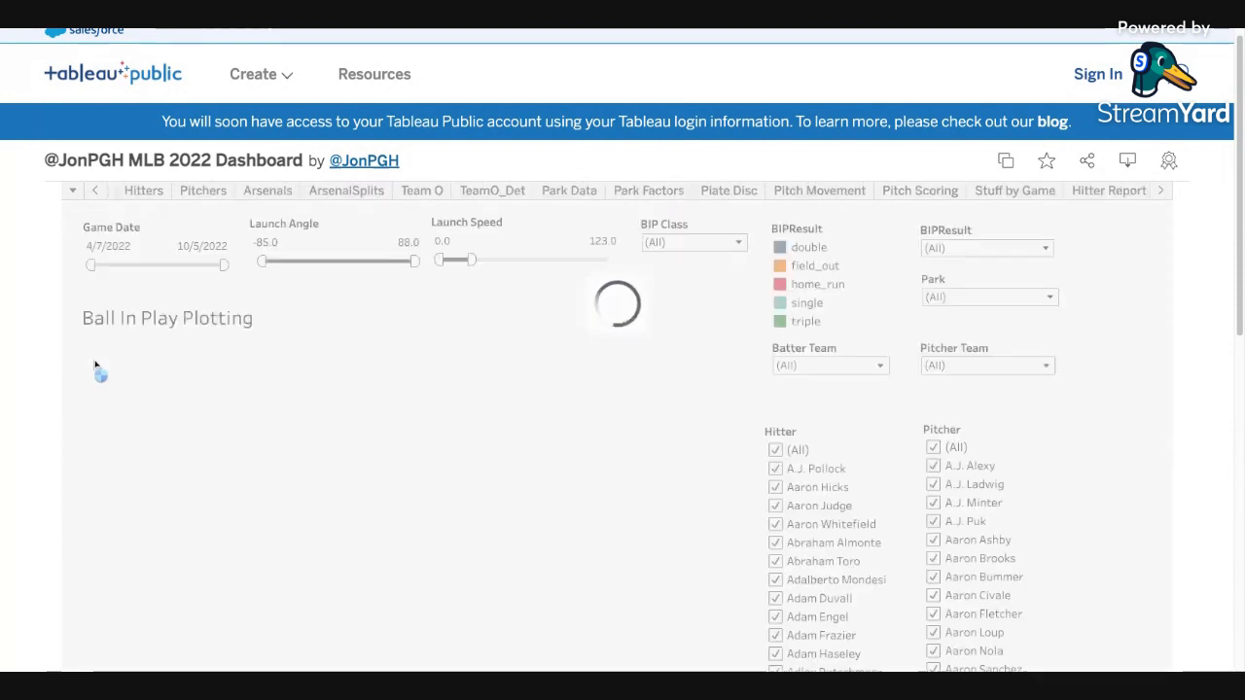
scroll(61, 295, "down", 1)
scroll(61, 296, "down", 1)
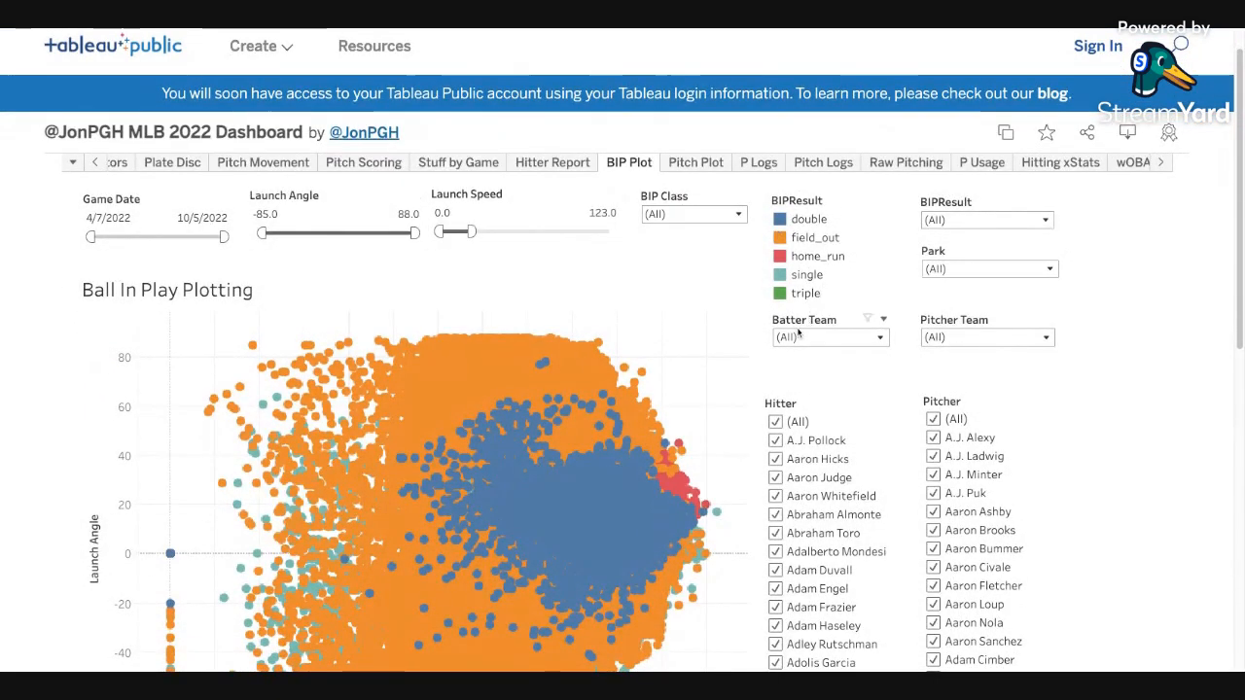
scroll(59, 360, "down", 3)
scroll(60, 360, "down", 3)
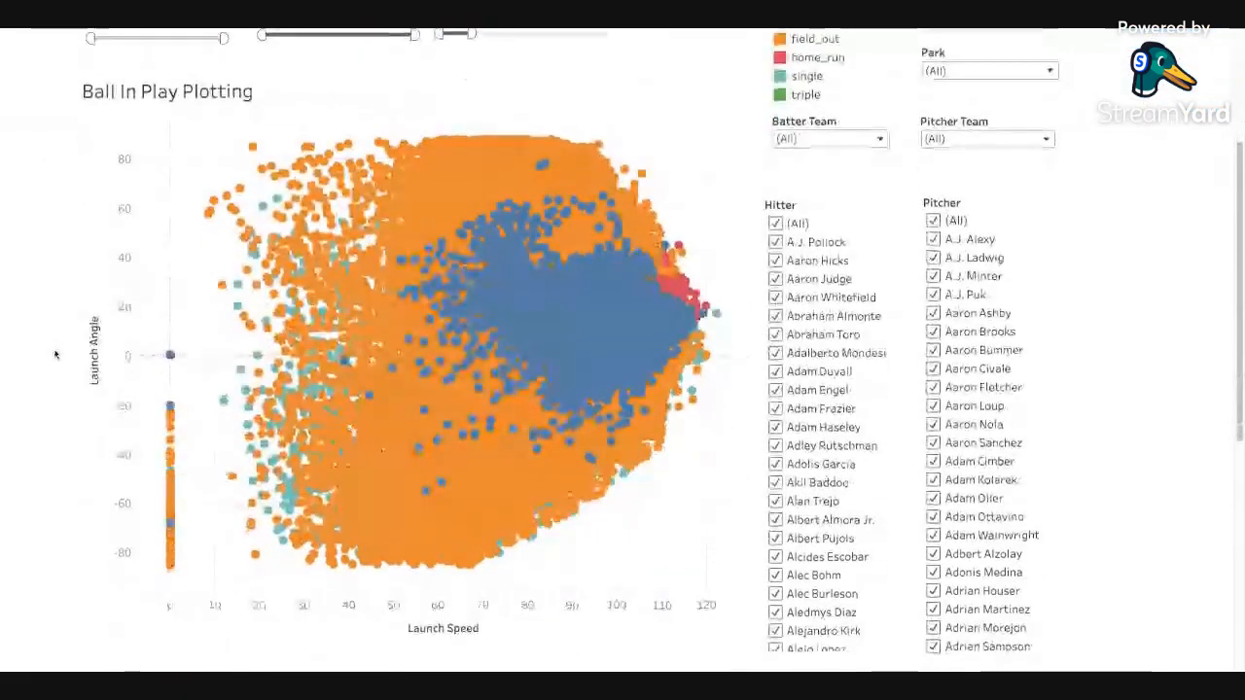
scroll(778, 272, "up", 2)
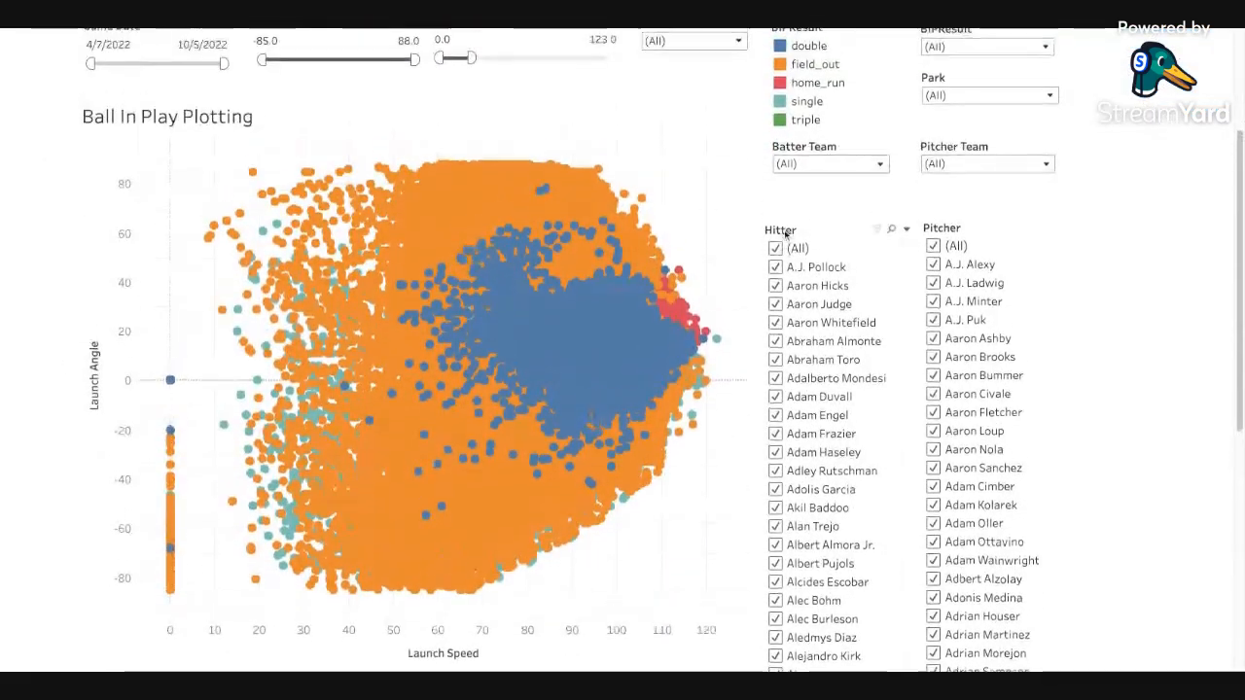
- Limit the Ball In Play Plotting chart to hitter Aaron Judge and inspect the details of individual batted balls
left_click(775, 280)
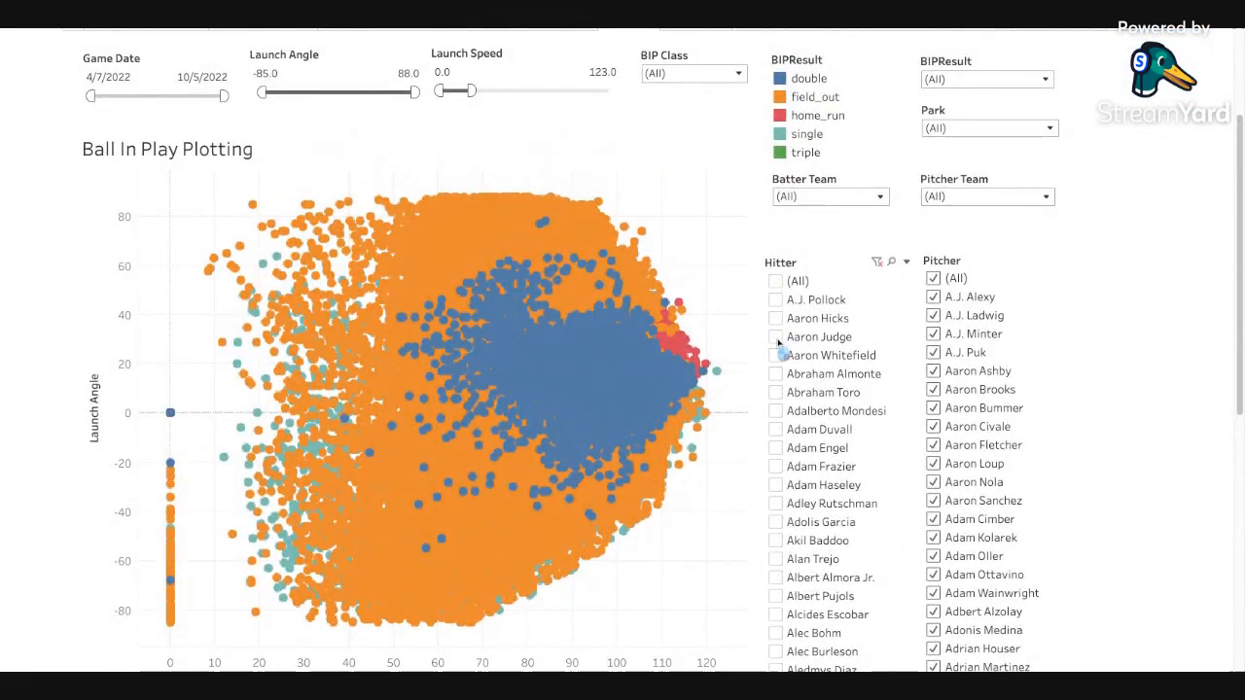
left_click(775, 337)
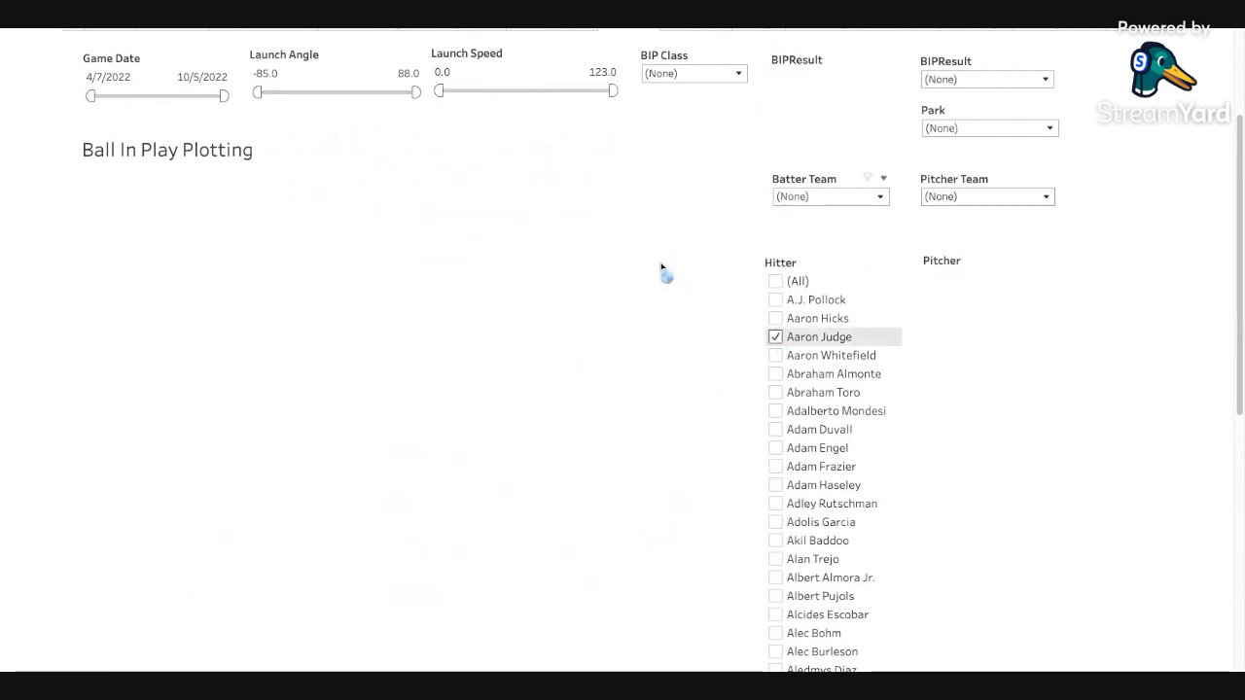
scroll(692, 310, "down", 1)
mouse_move(693, 309)
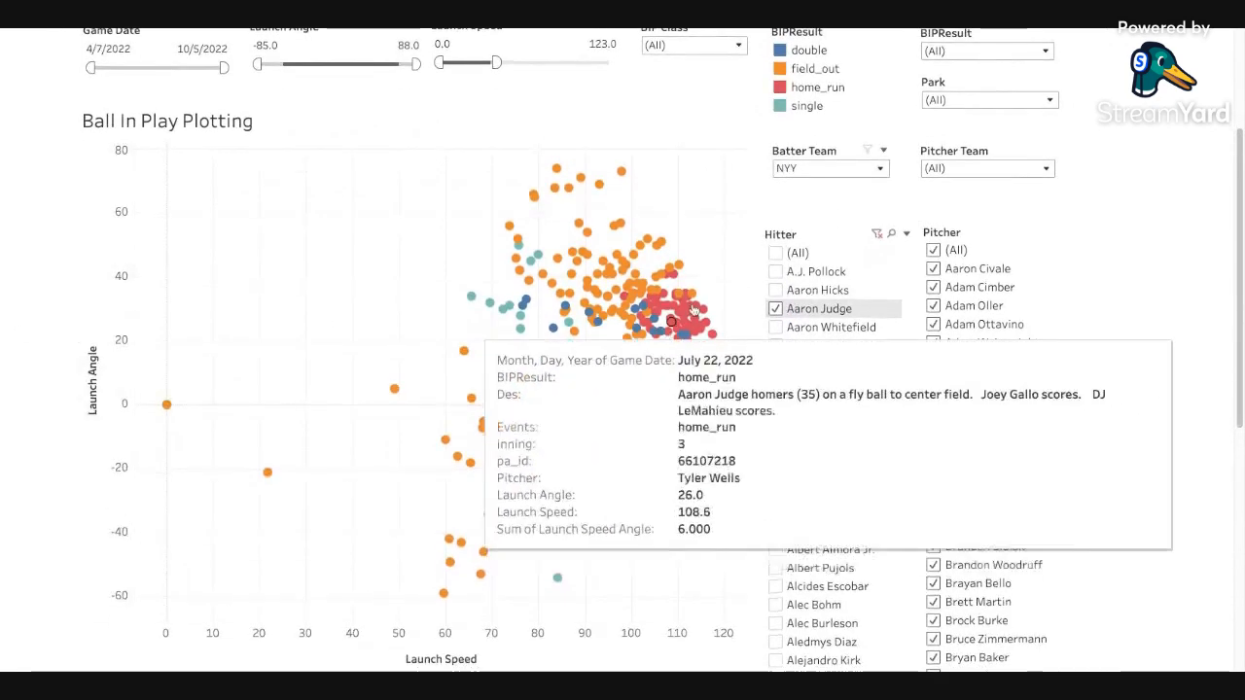
scroll(803, 92, "up", 1)
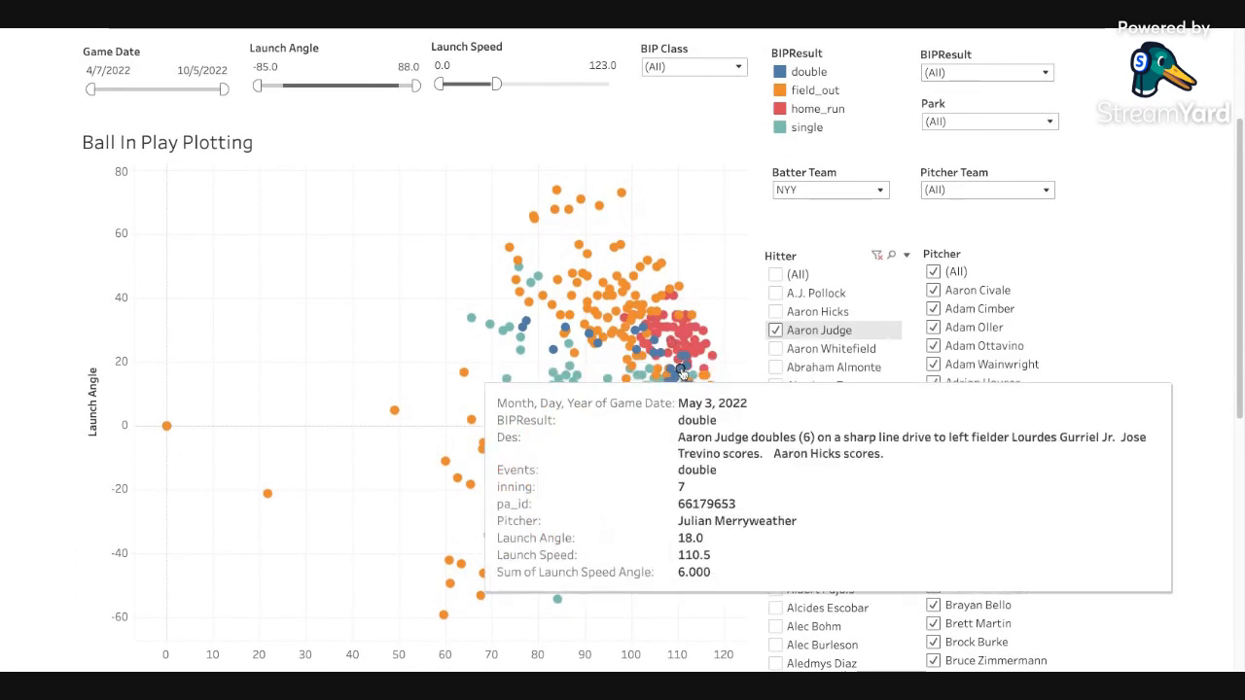
mouse_move(708, 348)
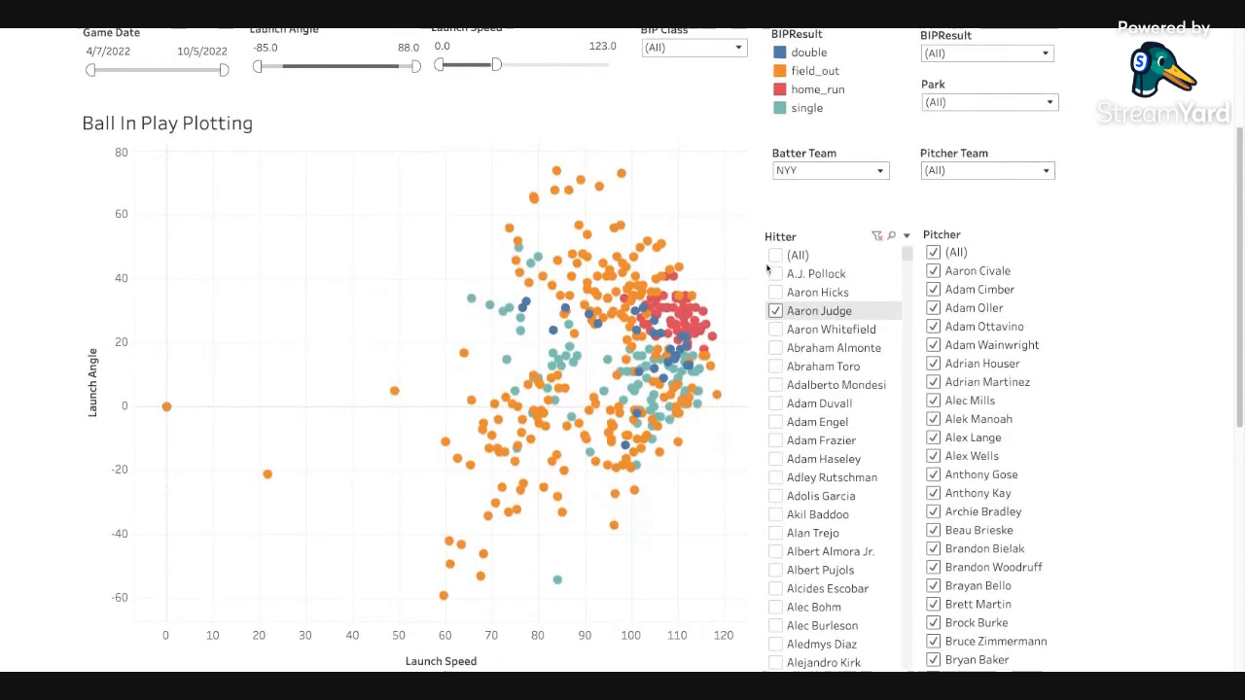
- Set the minimum launch speed to 110 and examine Aaron Judge's remaining batted balls
scroll(480, 187, "up", 1)
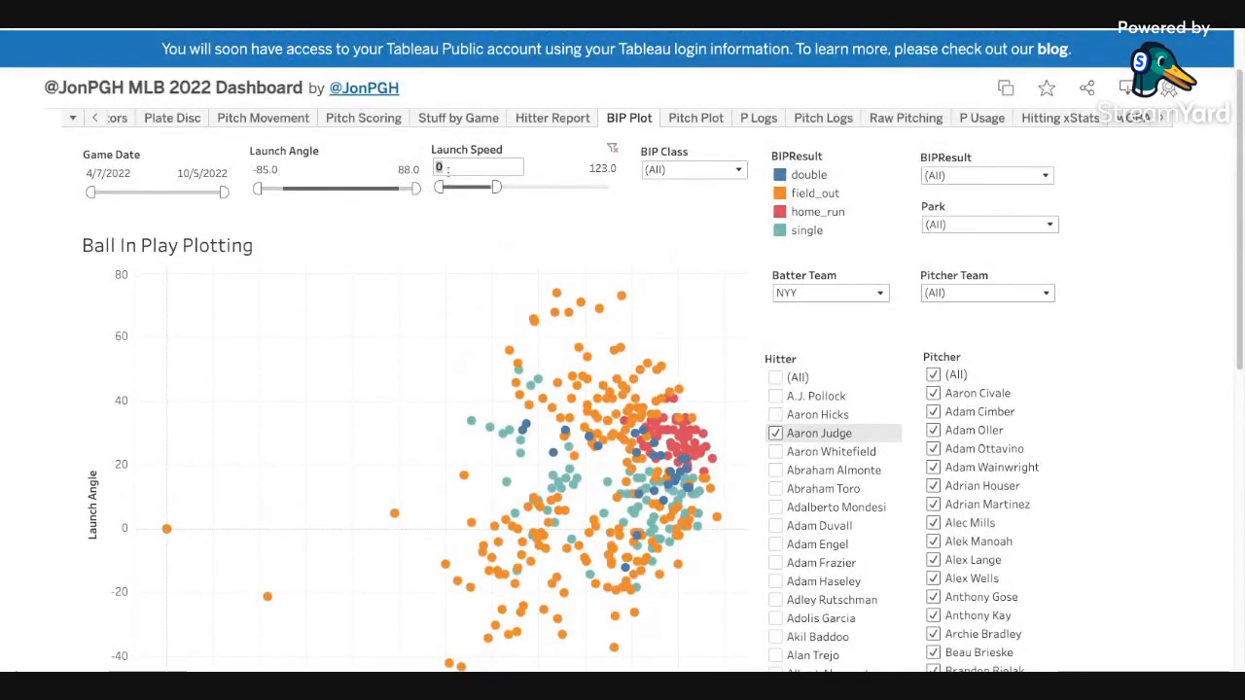
scroll(730, 259, "down", 2)
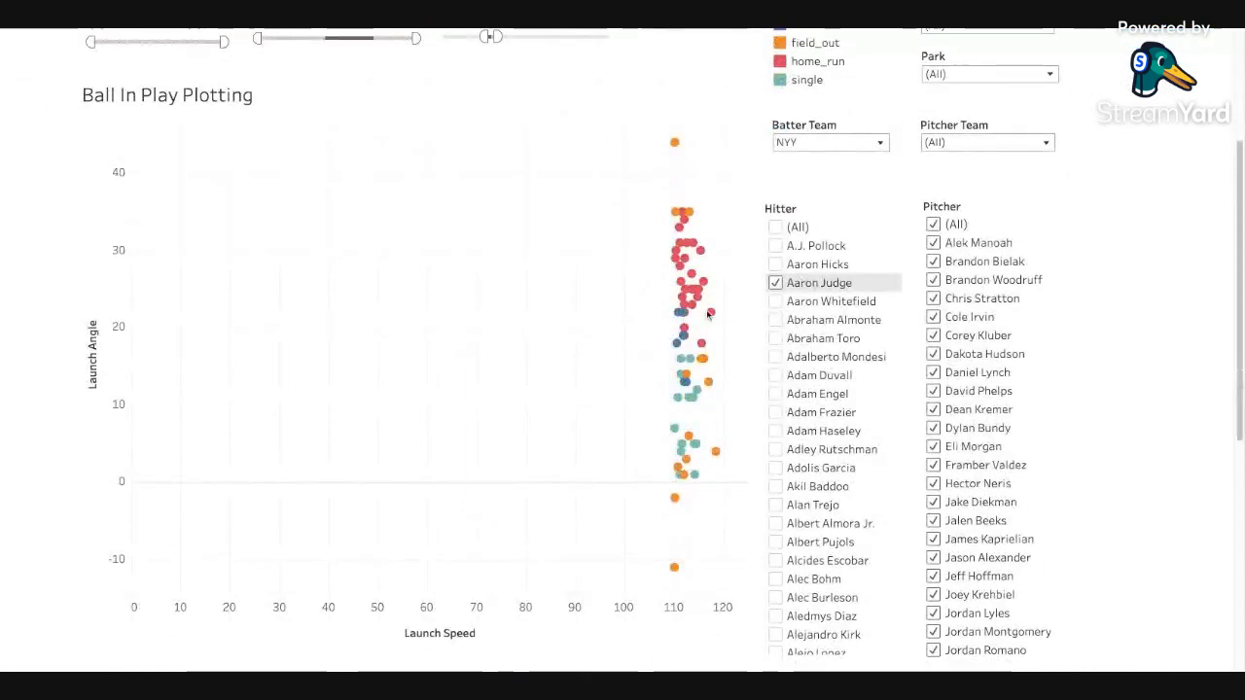
scroll(292, 272, "up", 1)
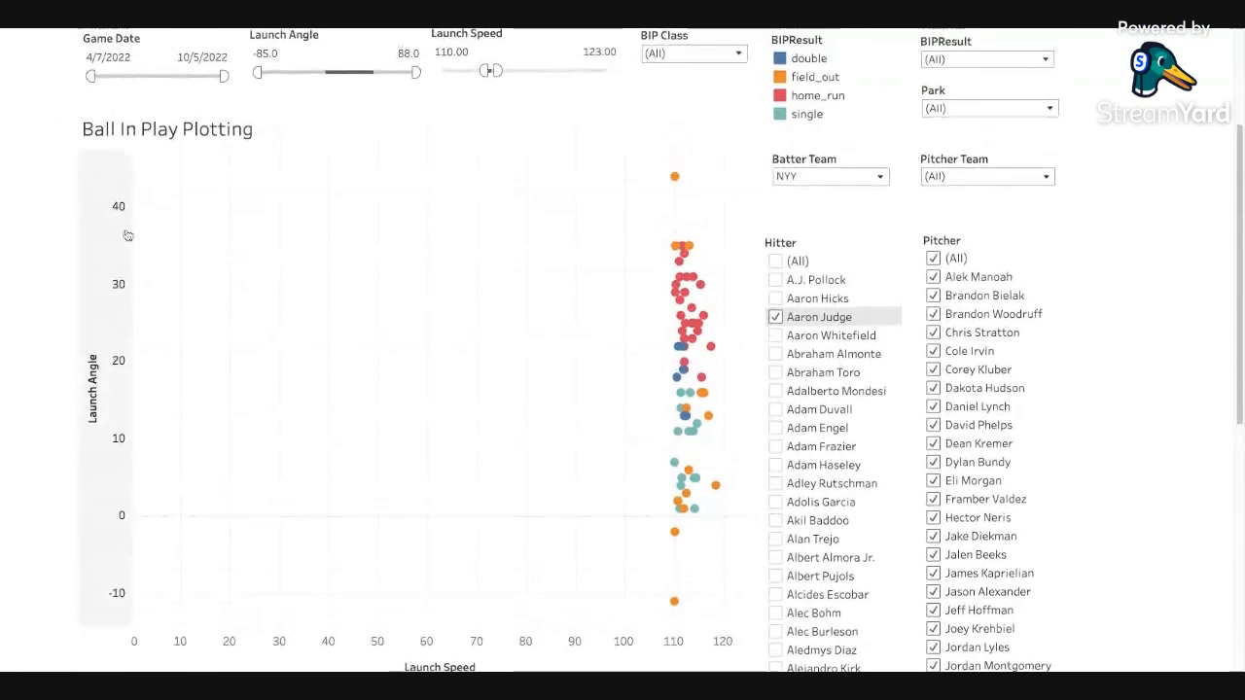
scroll(75, 230, "up", 1)
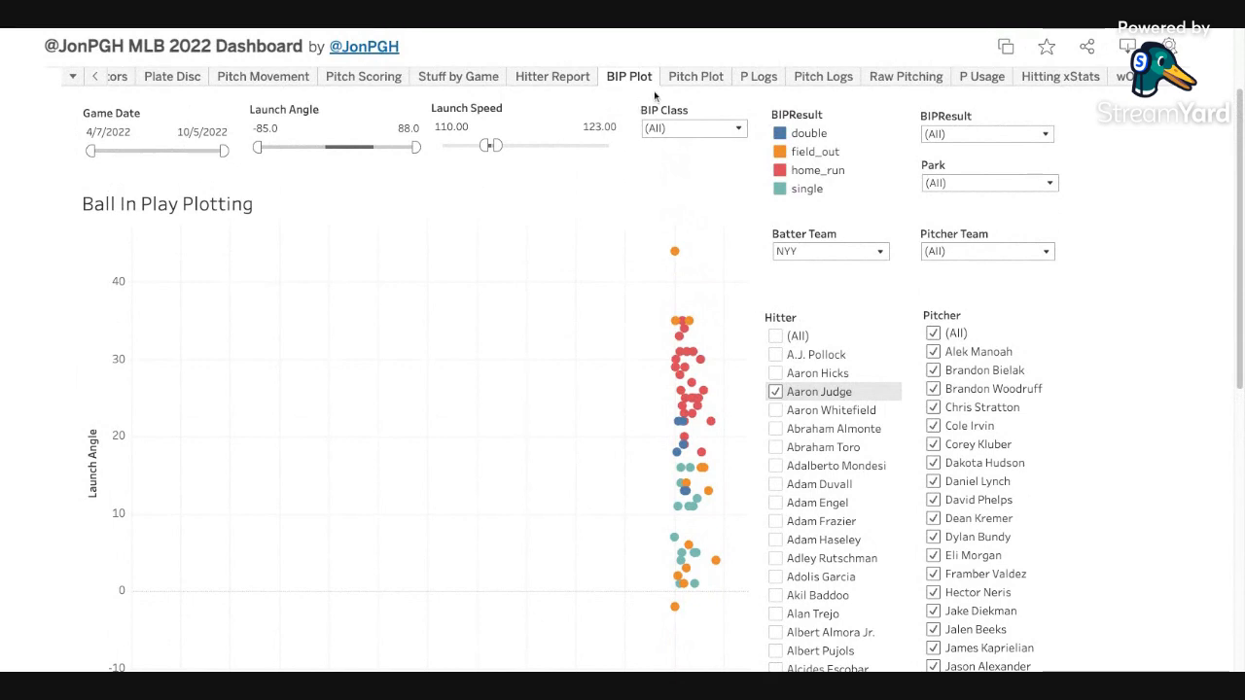
- Open the Pitch Plot sheet and filter the pitches to Nick Lodolo's outing on 4/13/2022
left_click(685, 80)
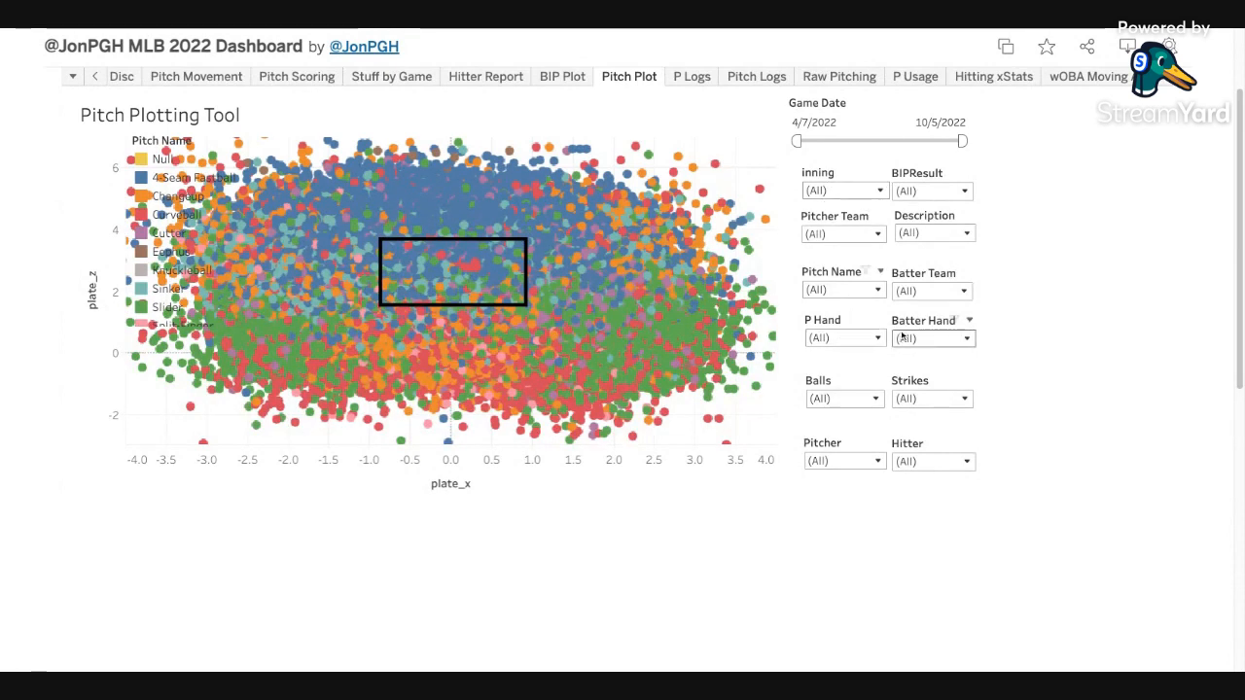
left_click(902, 292)
left_click(902, 292)
left_click(834, 234)
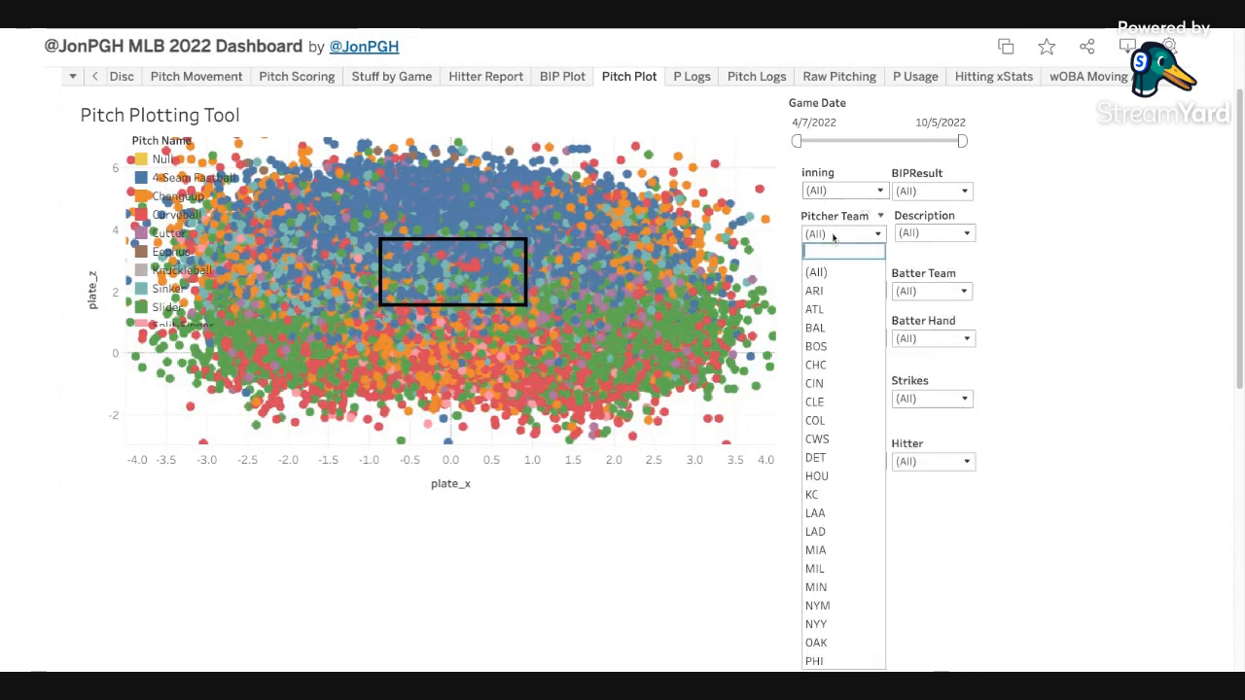
left_click(833, 235)
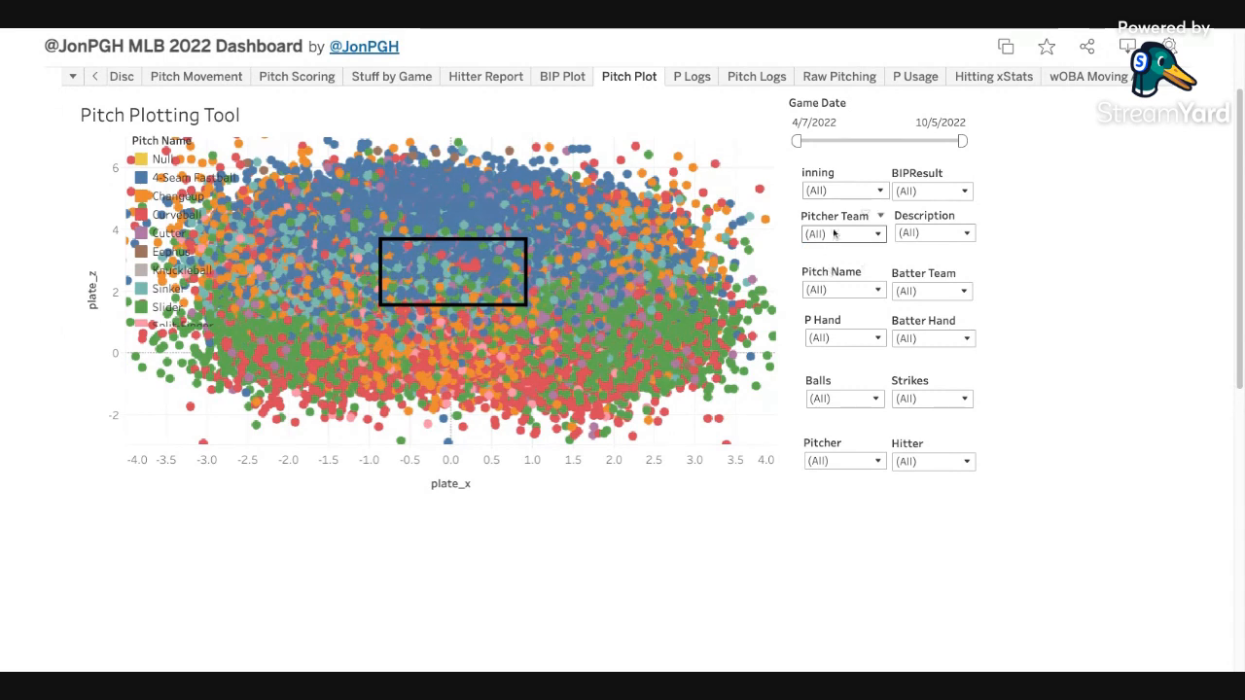
left_click(827, 462)
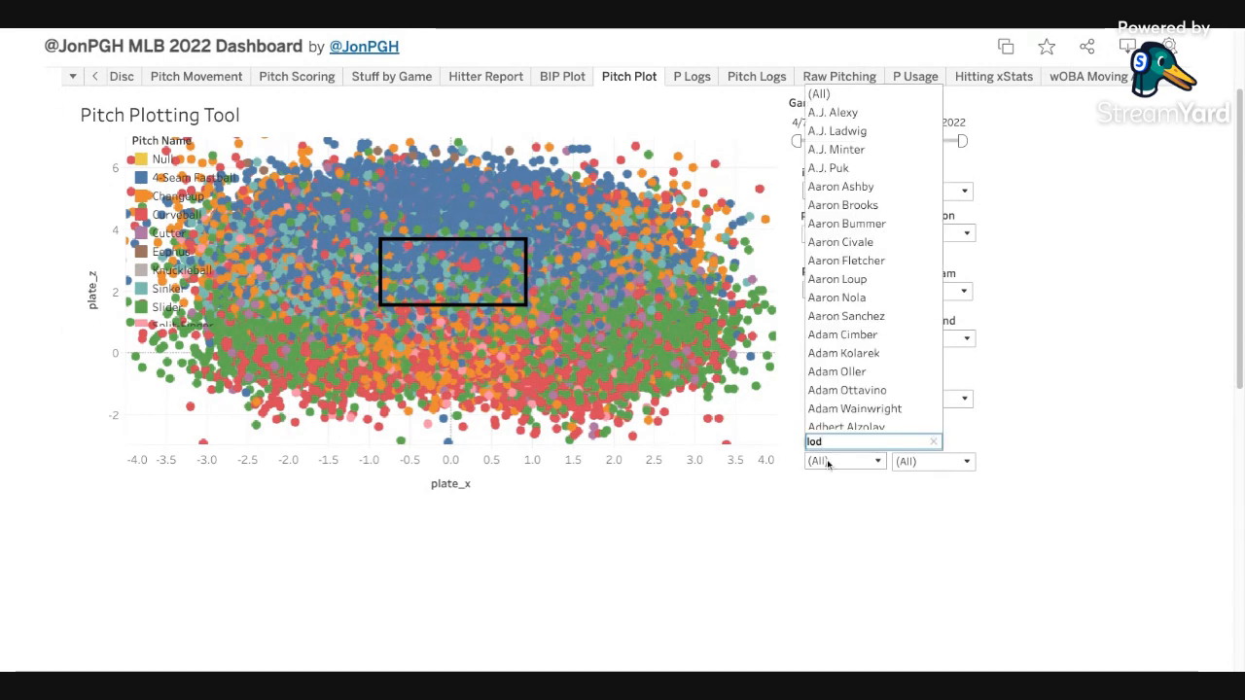
key("Escape")
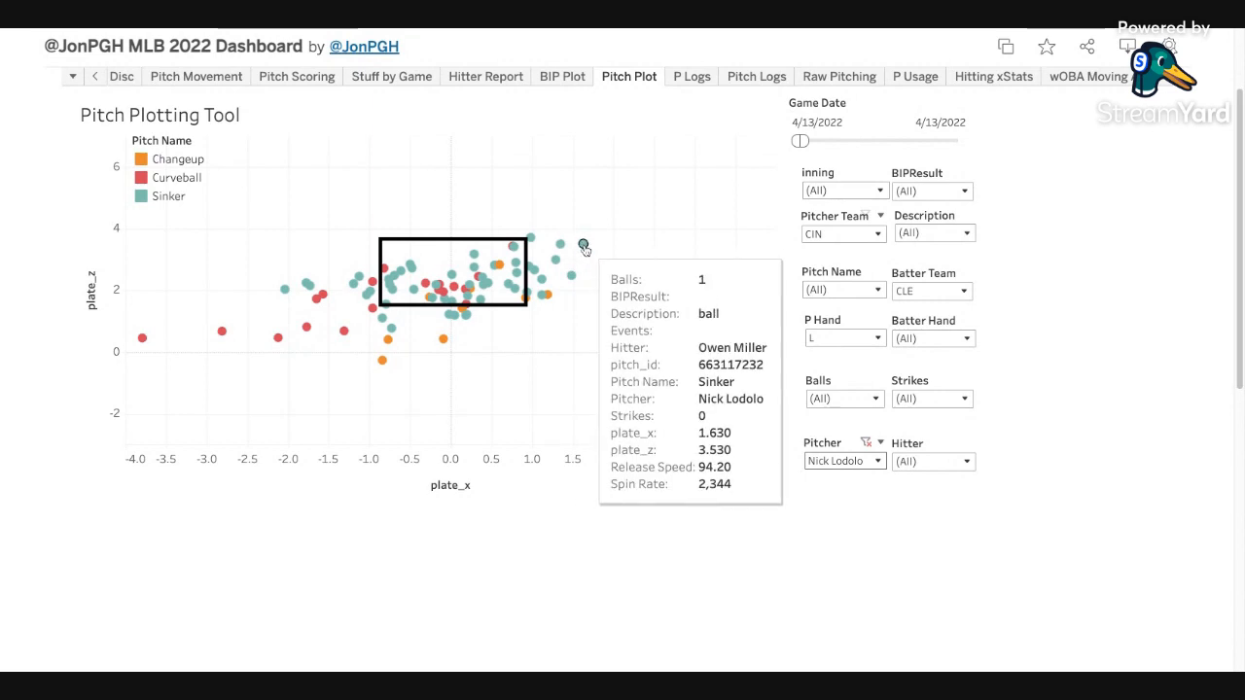
- Inspect the plotted pitches around the strike zone and filter them to hitter Steven Kwan
mouse_move(542, 280)
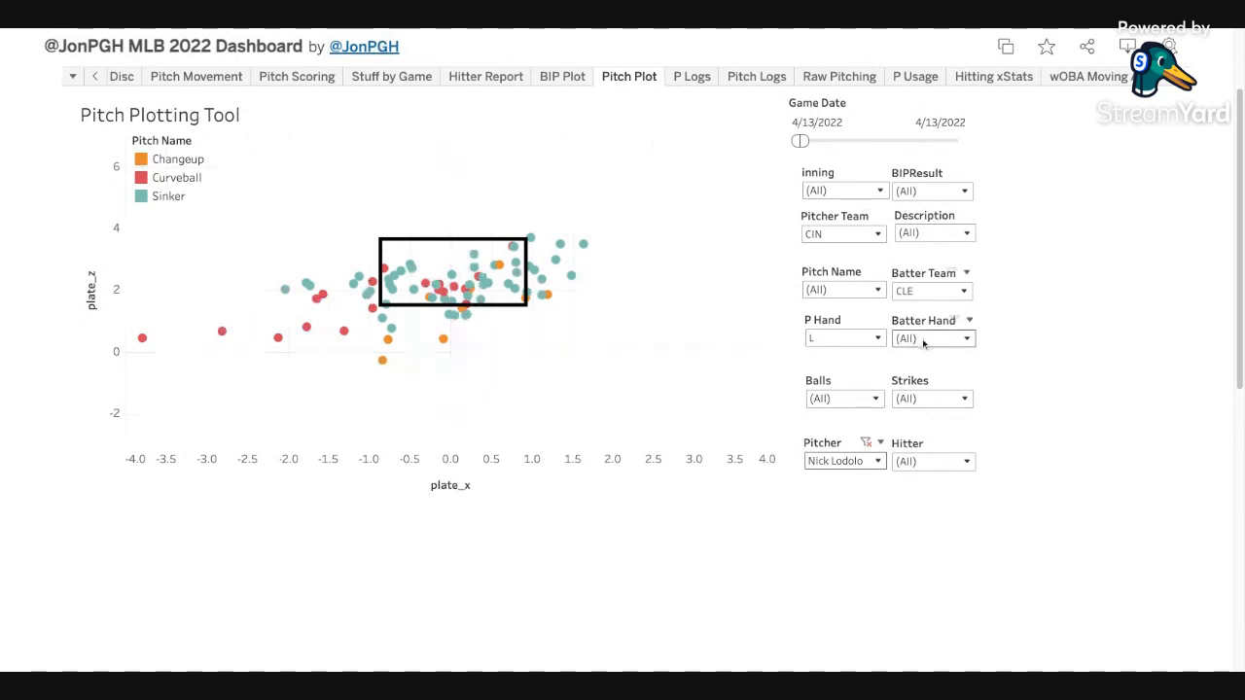
scroll(681, 331, "up", 1)
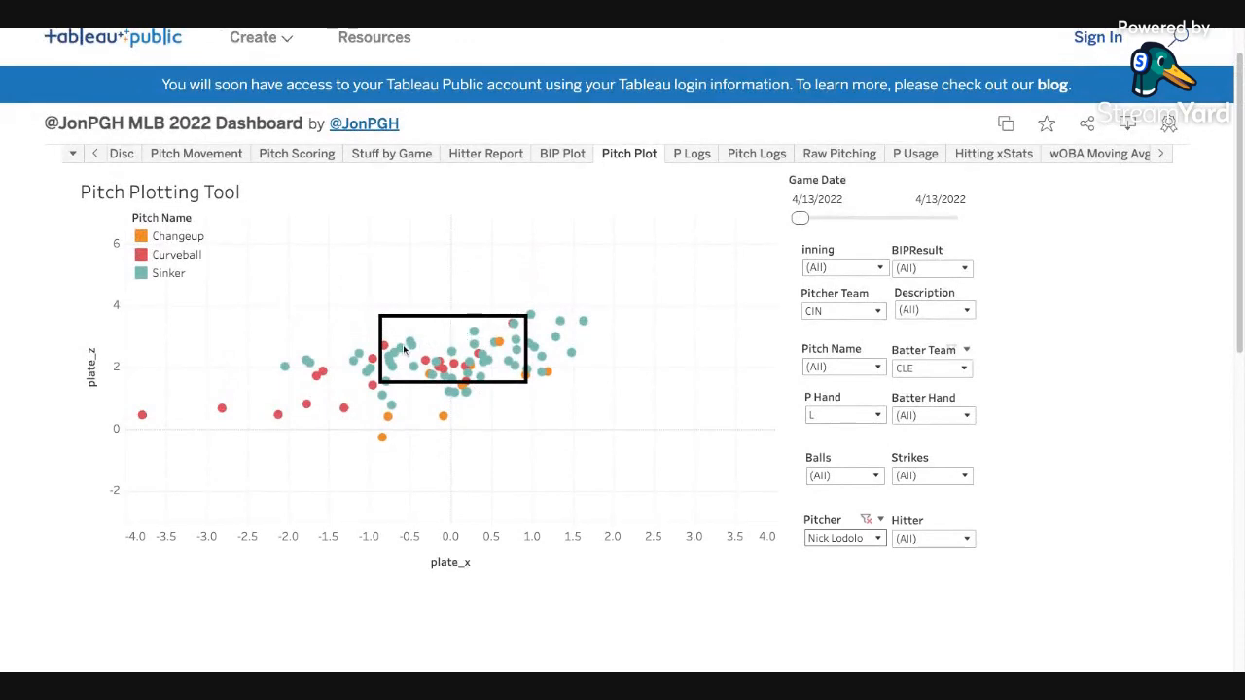
mouse_move(531, 321)
mouse_move(371, 370)
left_click(931, 537)
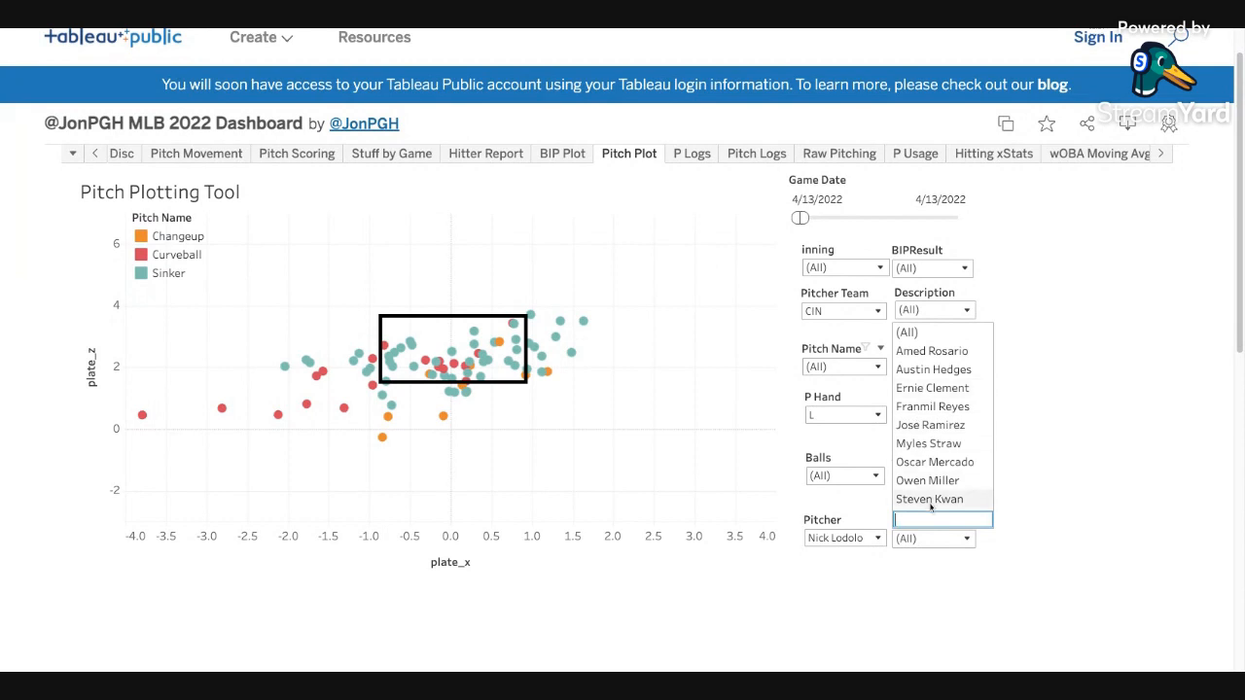
left_click(891, 401)
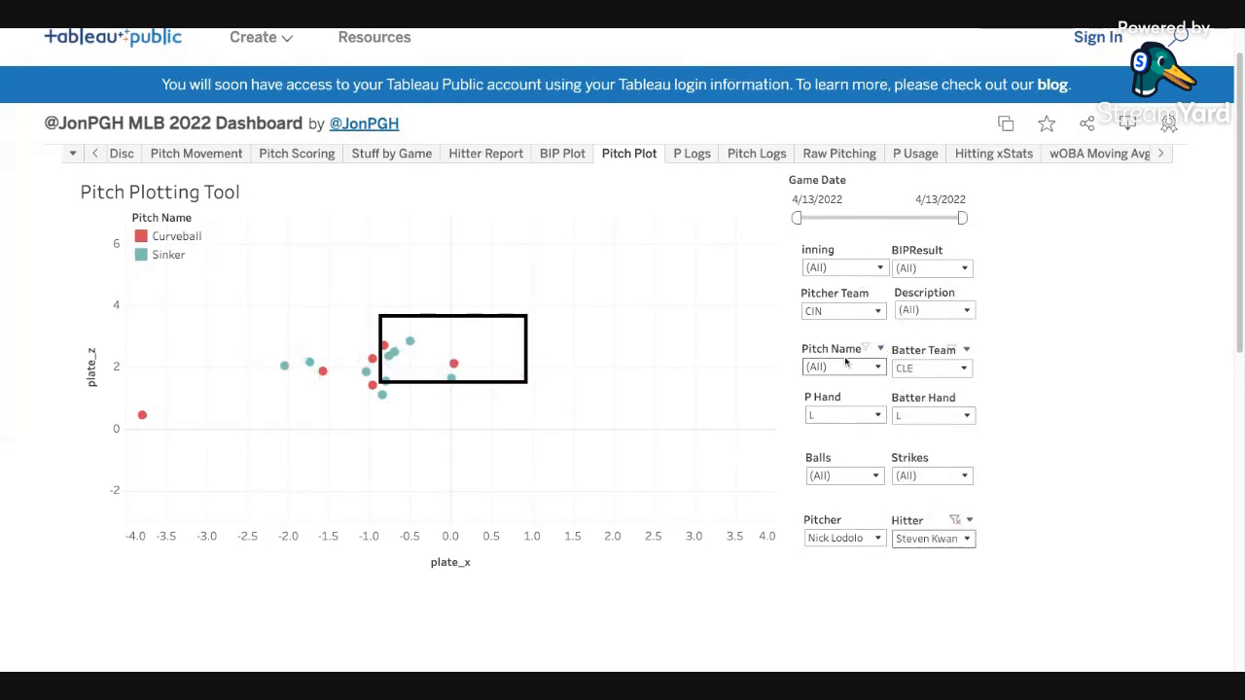
- Limit the plotted pitches to inning 1 and examine their locations
left_click(838, 267)
left_click(869, 362)
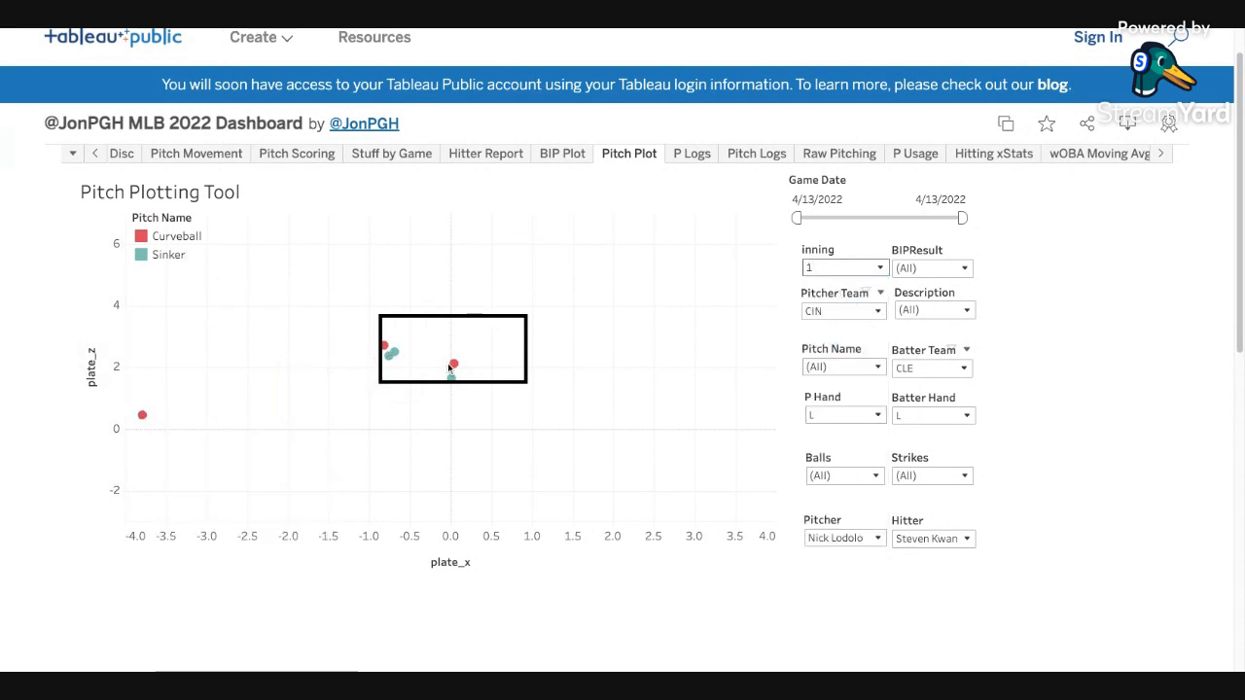
mouse_move(143, 420)
scroll(951, 400, "up", 1)
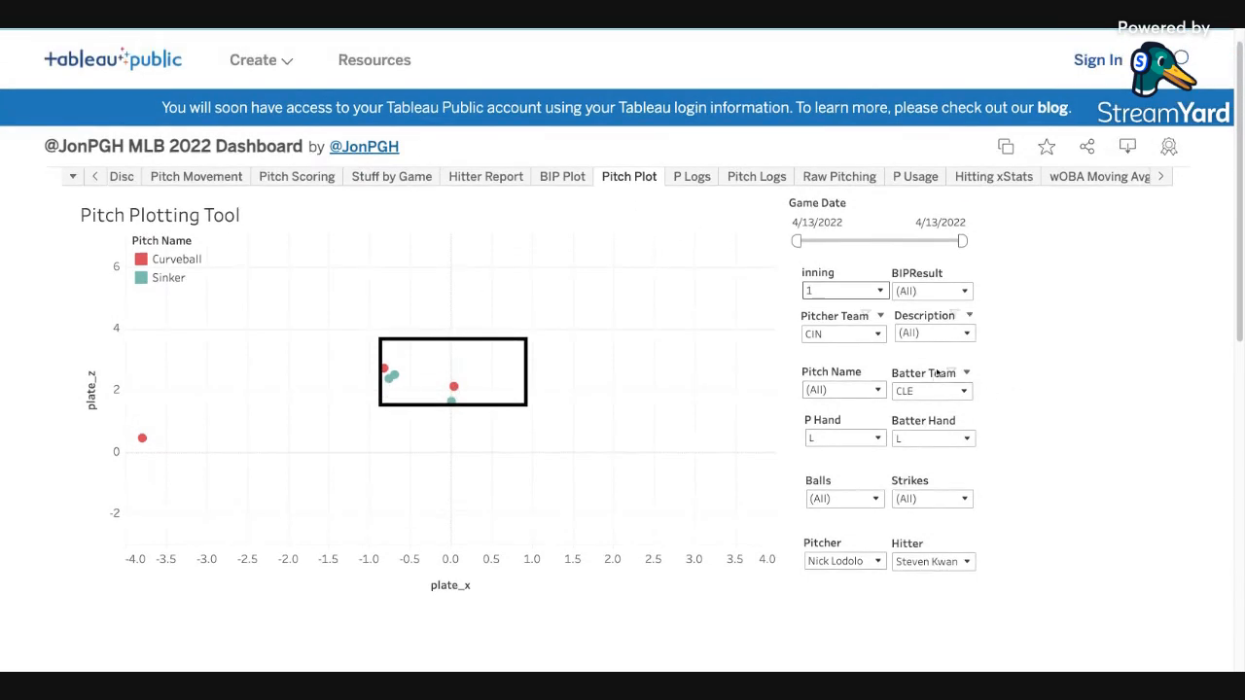
- Open the P Logs sheet, filter the game logs to pitcher team DET and pitcher "faed", and review each outing
left_click(688, 184)
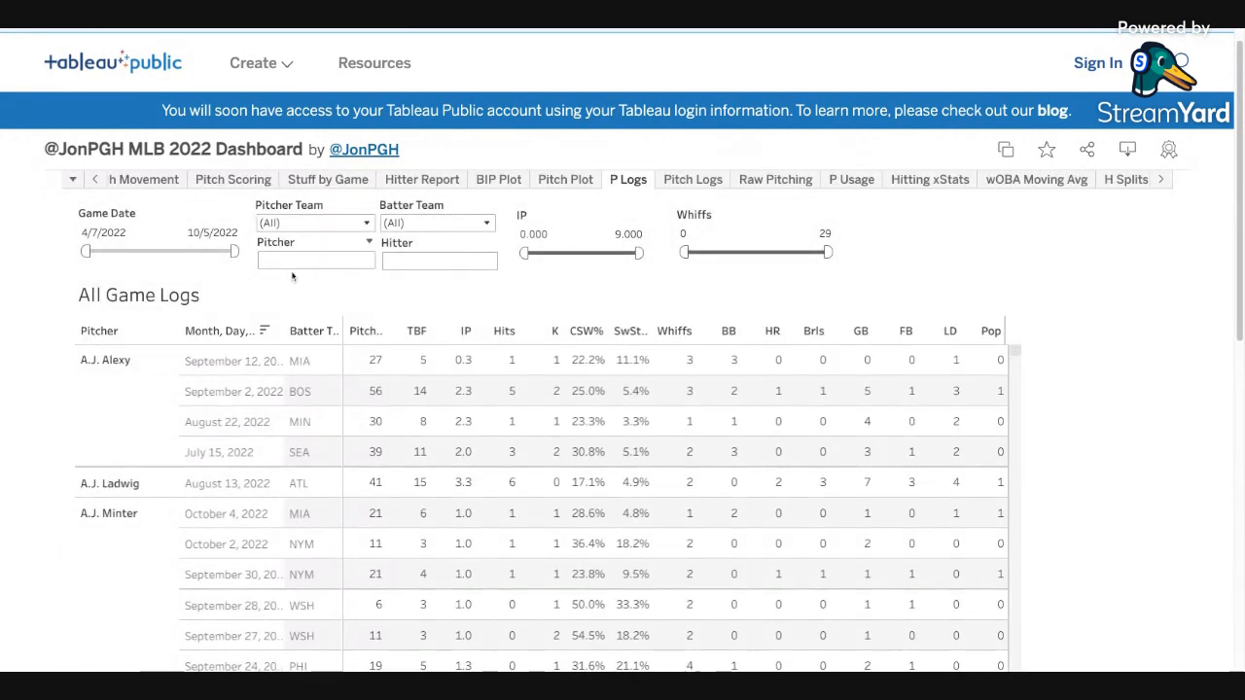
left_click(289, 228)
left_click(280, 445)
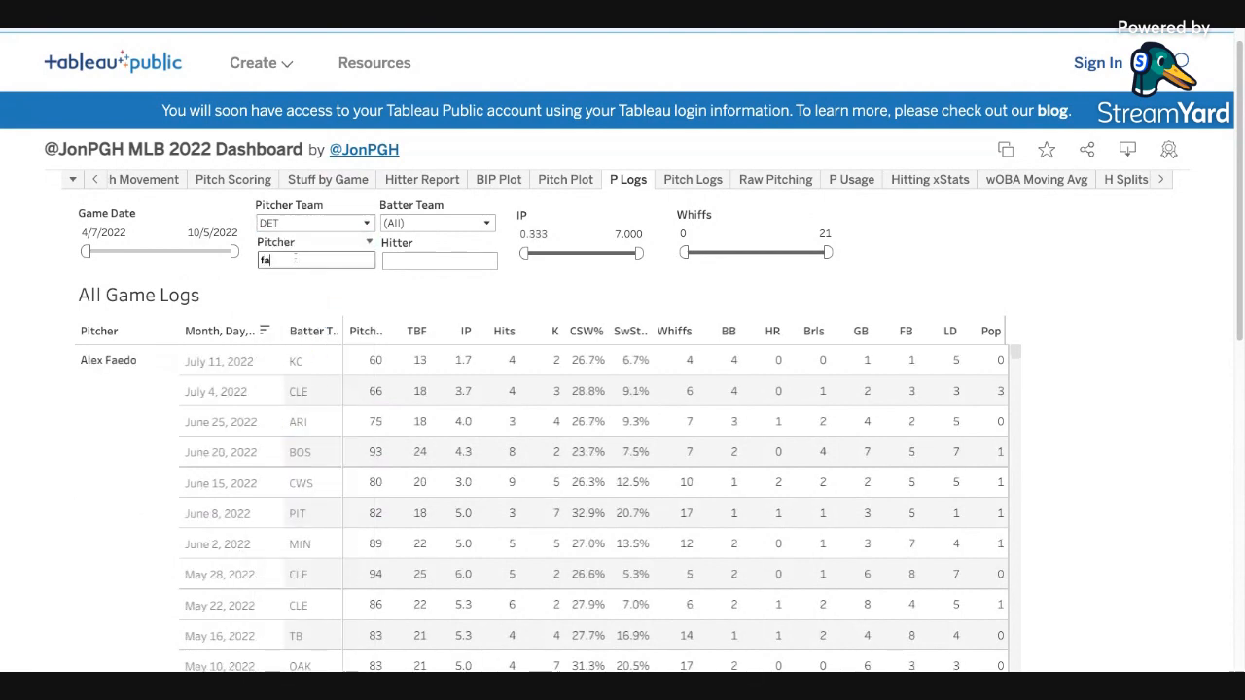
scroll(33, 398, "down", 1)
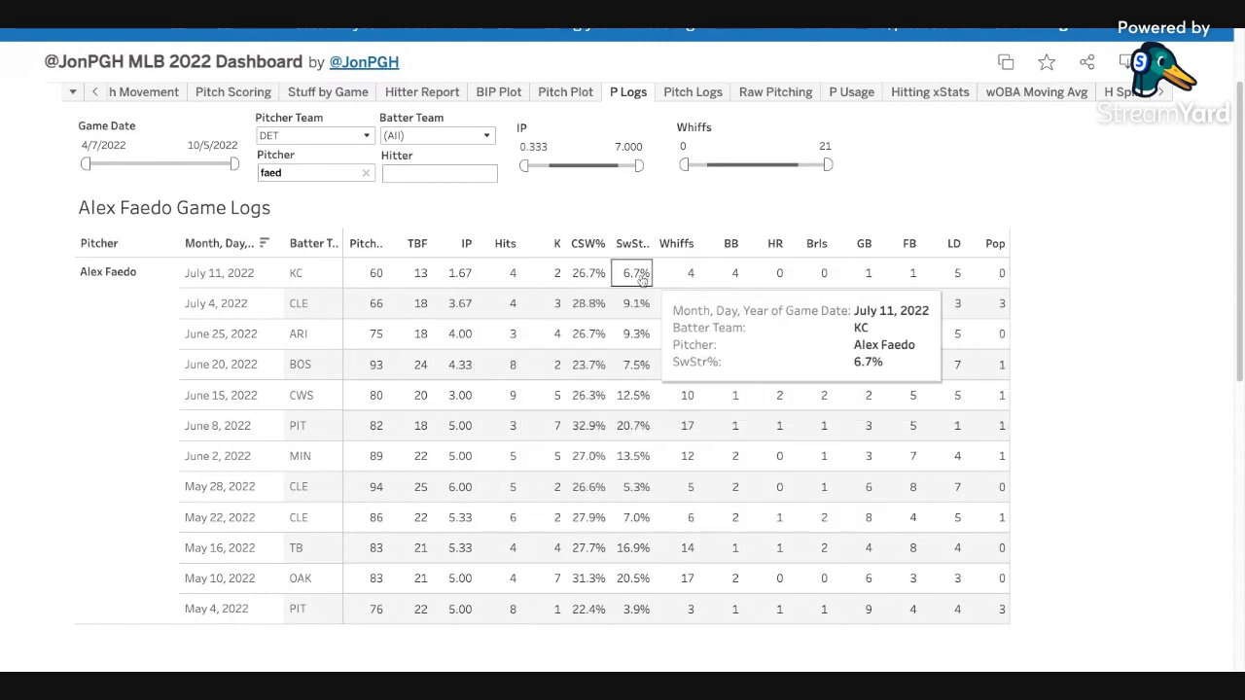
scroll(588, 525, "down", 2)
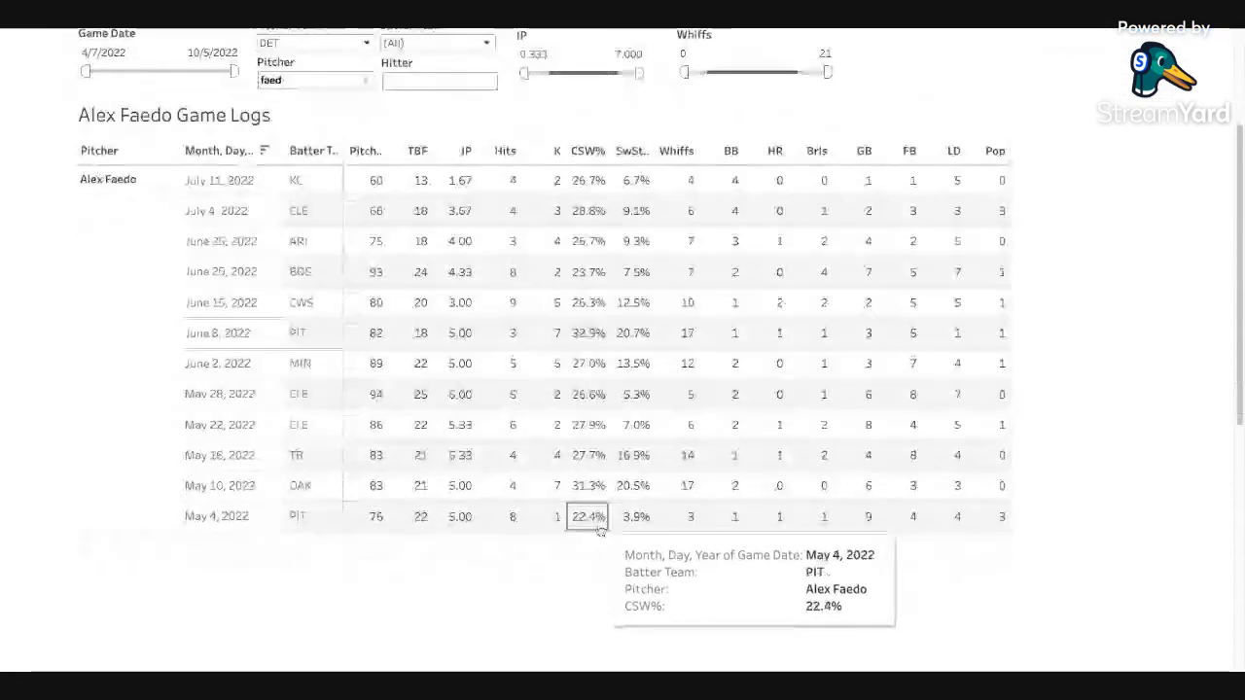
scroll(636, 233, "up", 1)
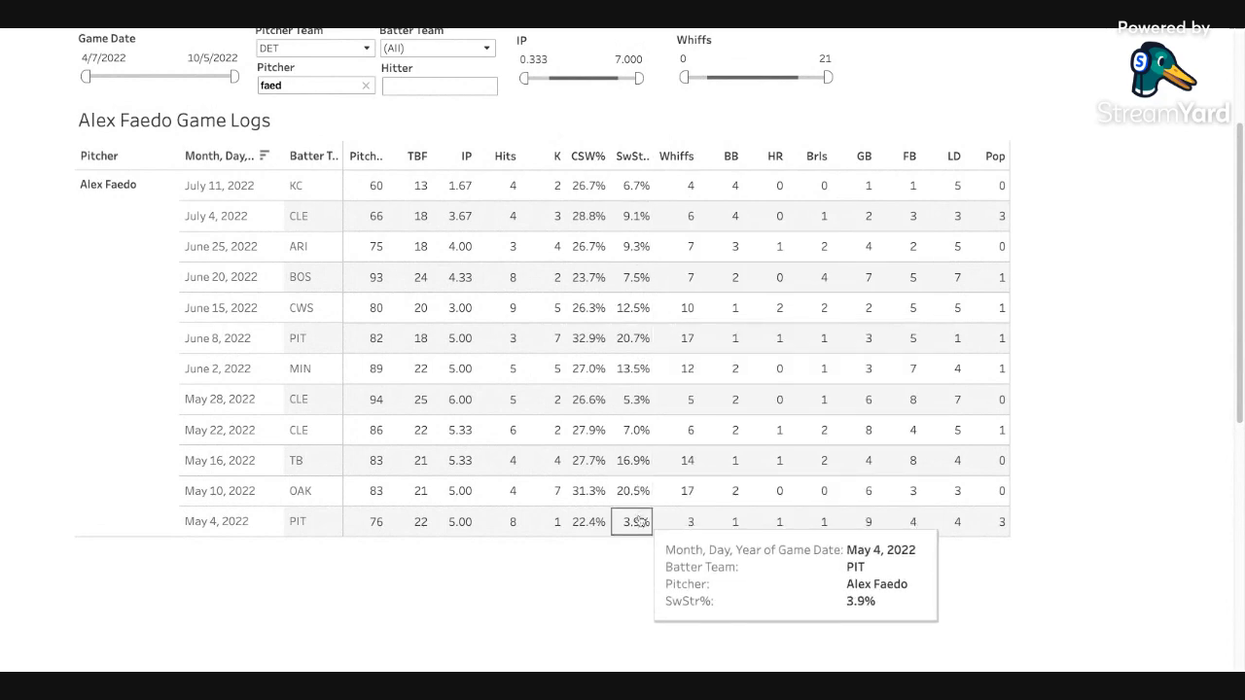
scroll(633, 389, "up", 2)
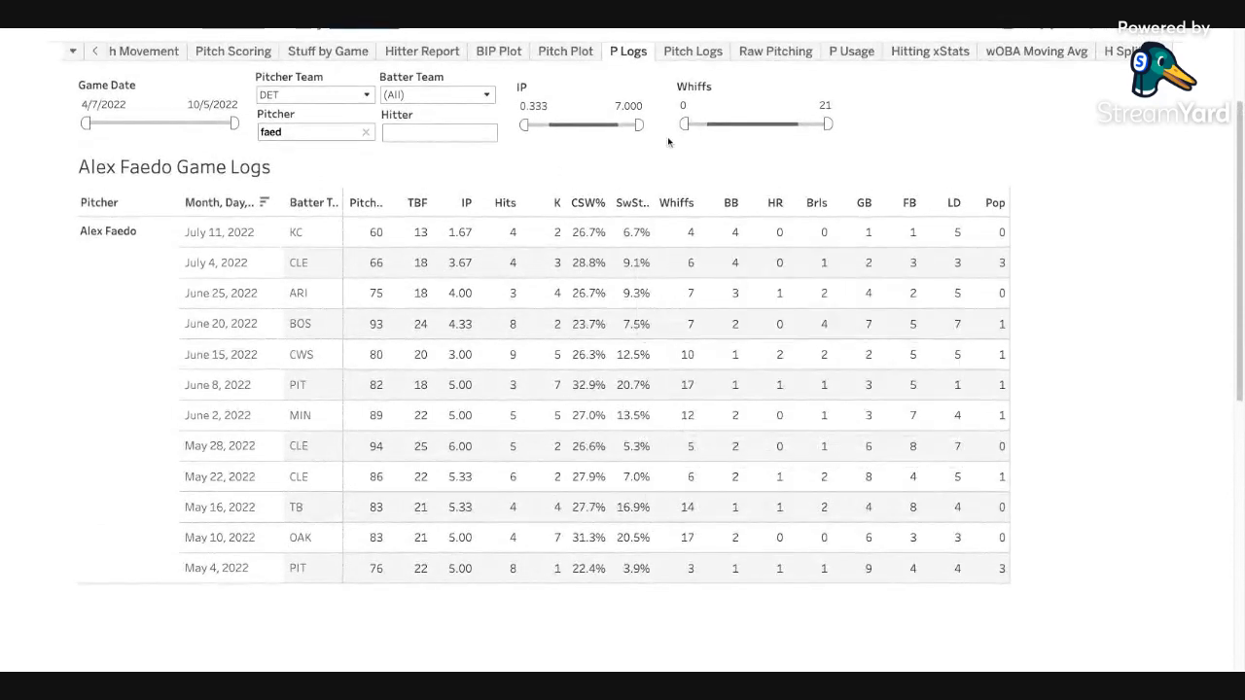
scroll(334, 155, "up", 1)
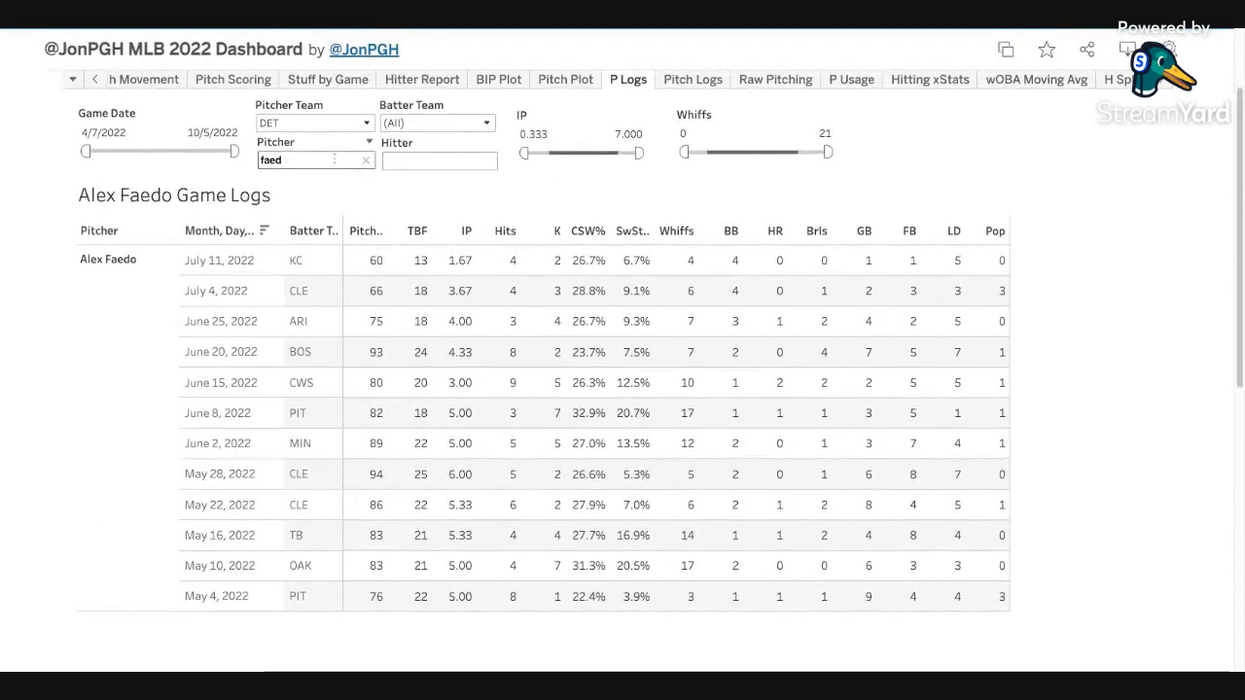
- Clear the pitcher and pitcher team filters, set the minimum whiffs to 25, and look through the matching game logs
left_click(365, 160)
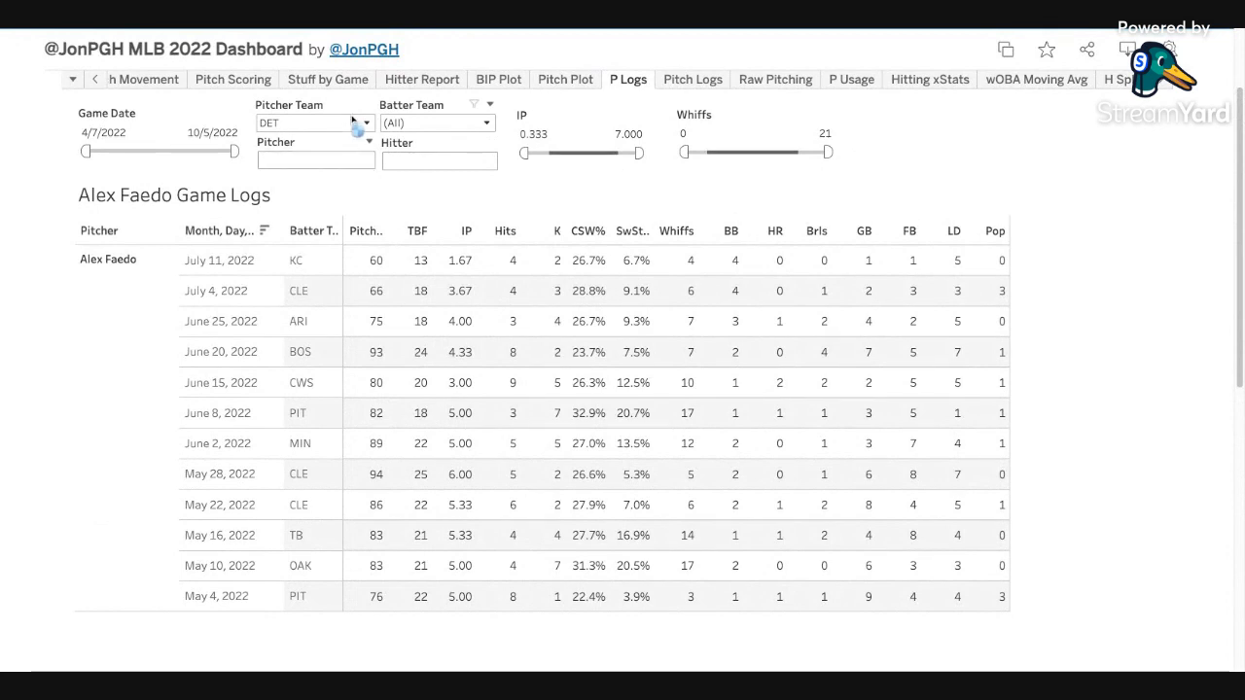
left_click(684, 133)
type("2")
key("Return")
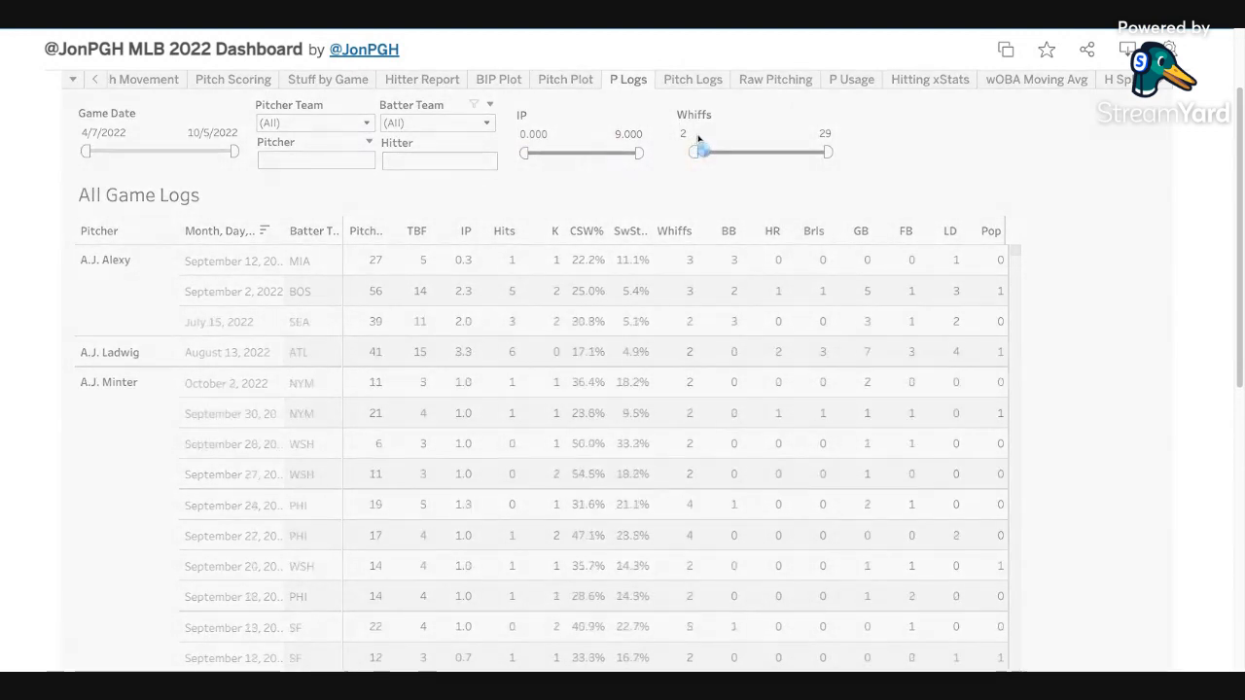
left_click(684, 133)
type("25")
key("Return")
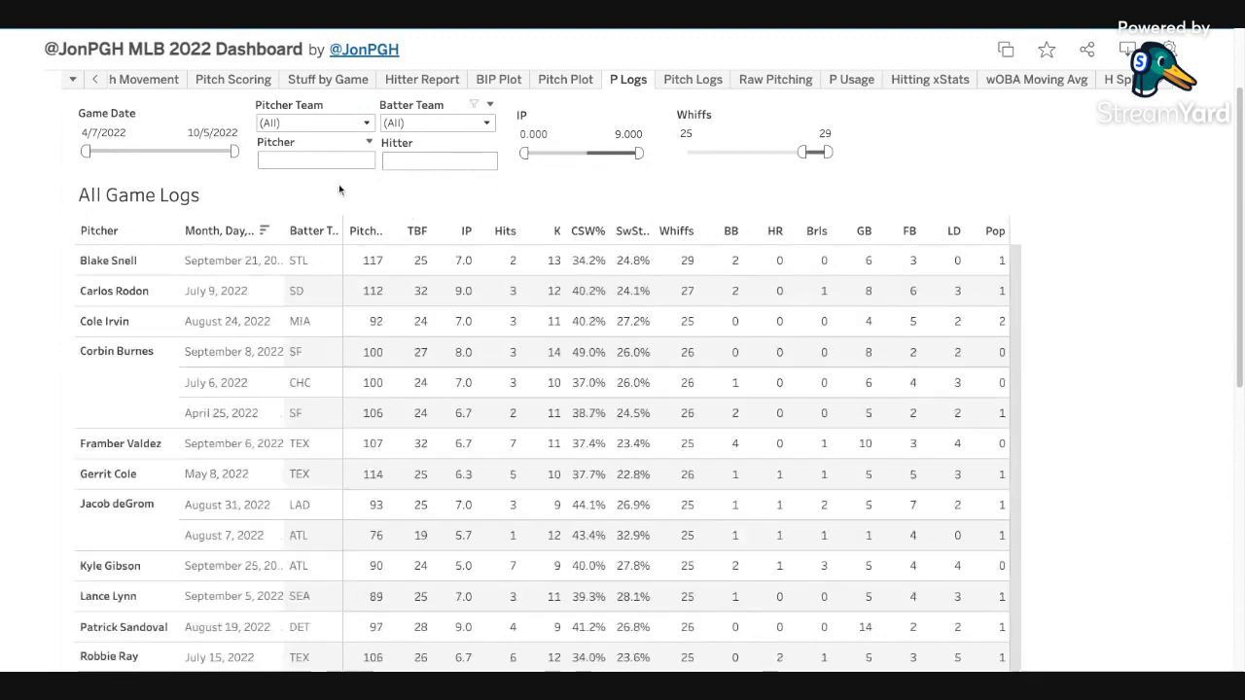
scroll(37, 347, "down", 1)
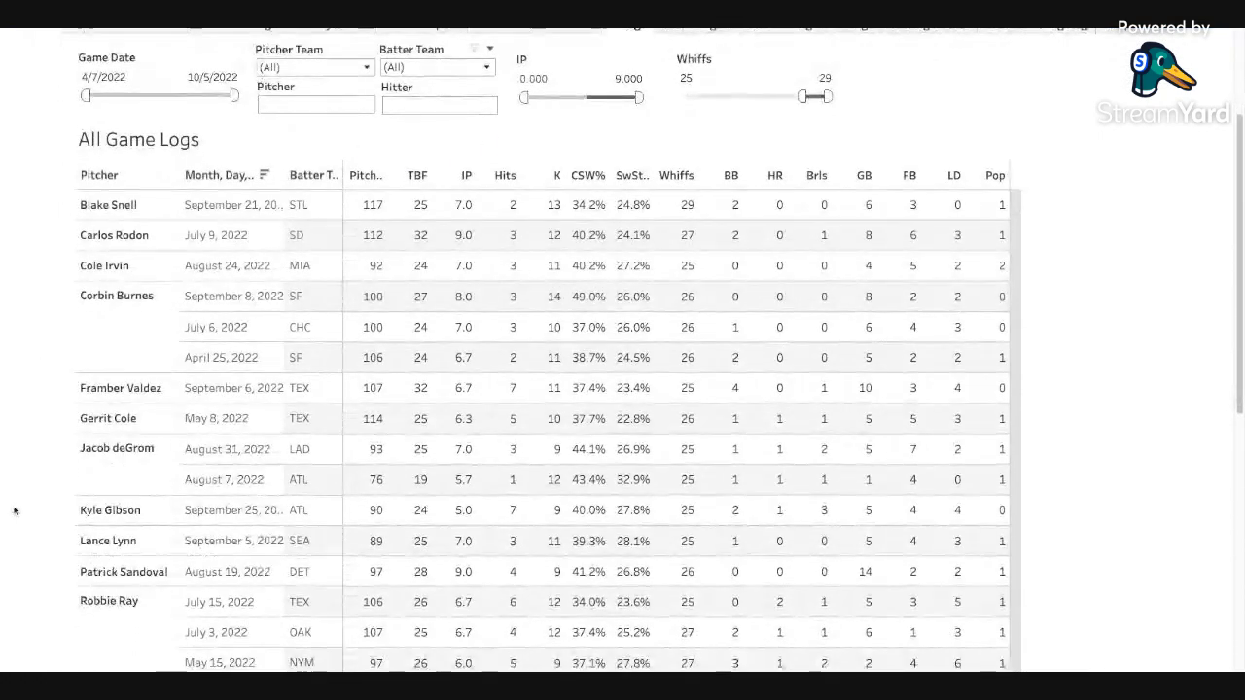
scroll(17, 509, "down", 2)
scroll(292, 505, "down", 2)
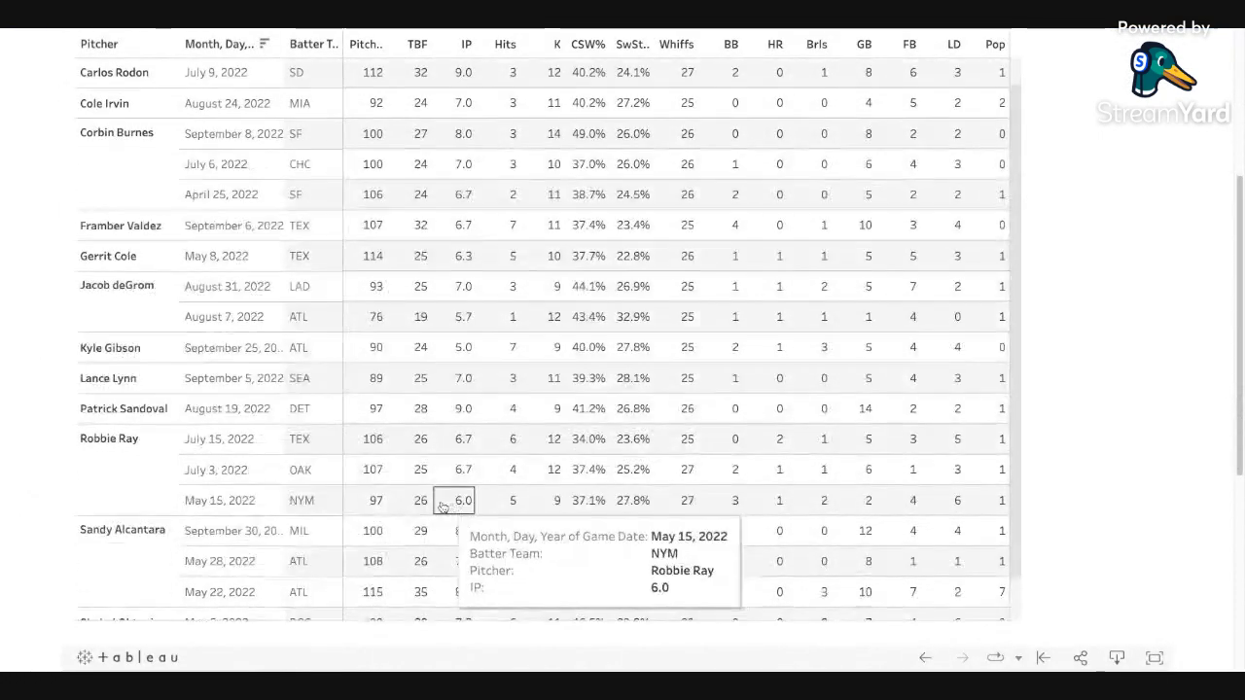
scroll(311, 520, "up", 2)
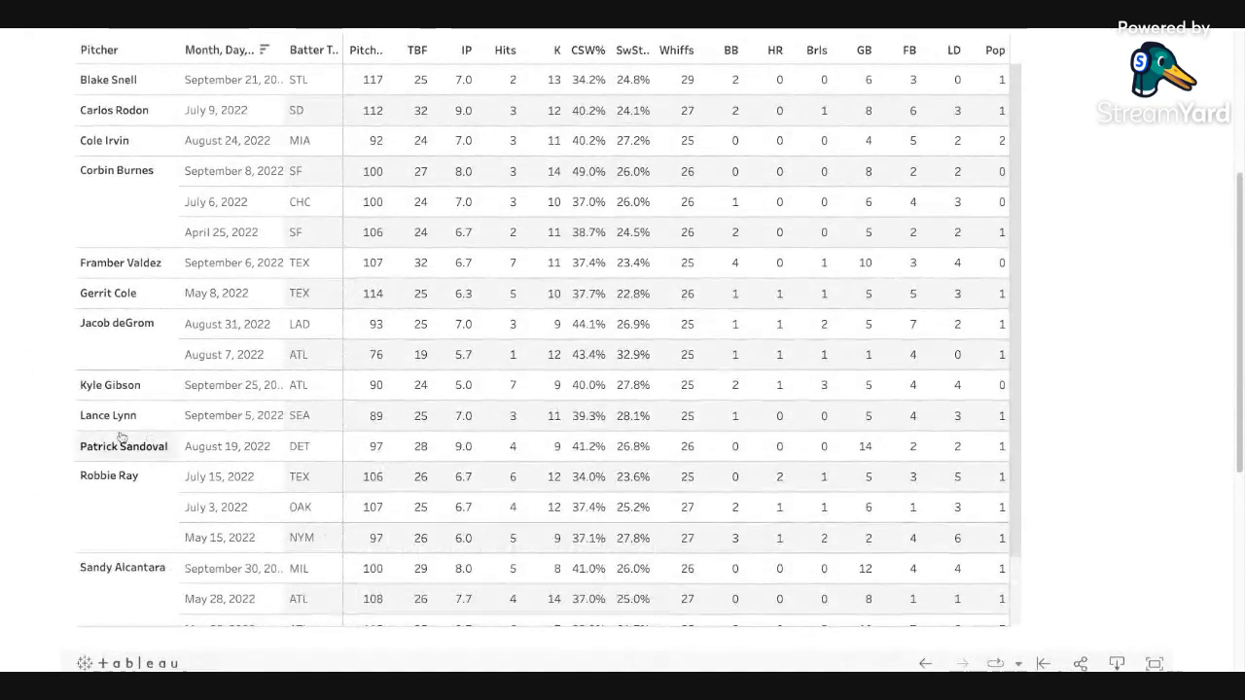
- Open the Pitch Logs sheet and filter the pitch data by outing to pitcher Hunter Greene
scroll(49, 426, "up", 3)
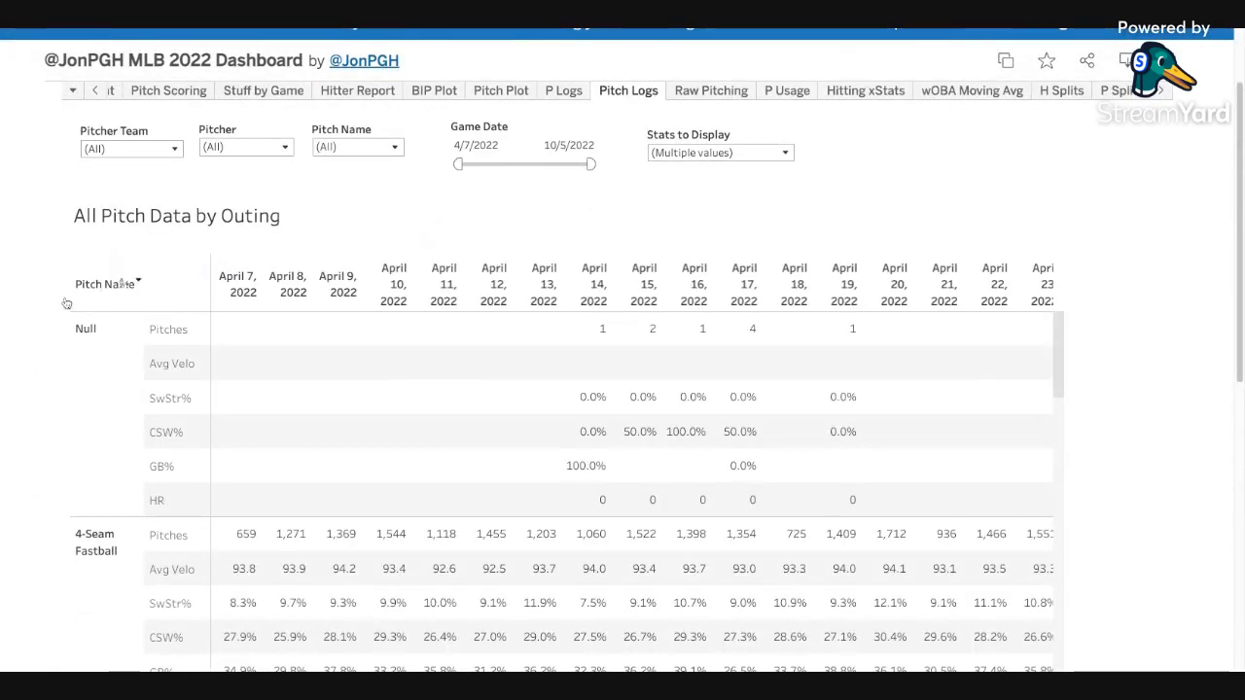
left_click(150, 152)
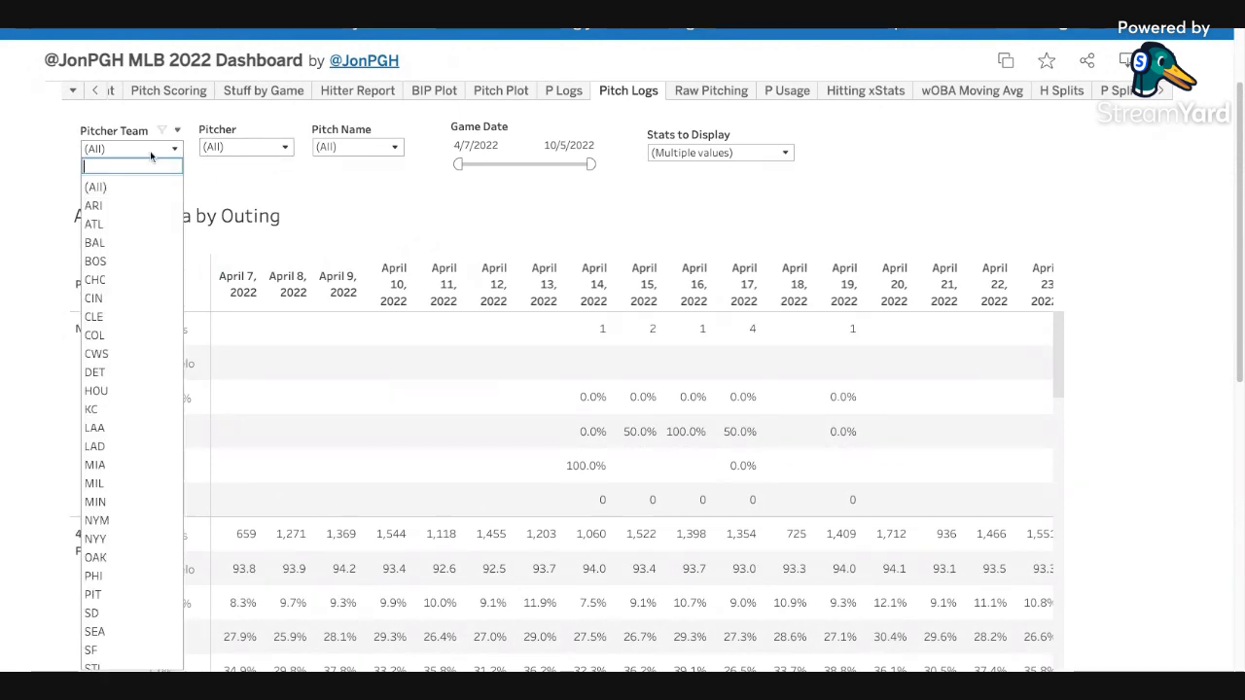
left_click(215, 148)
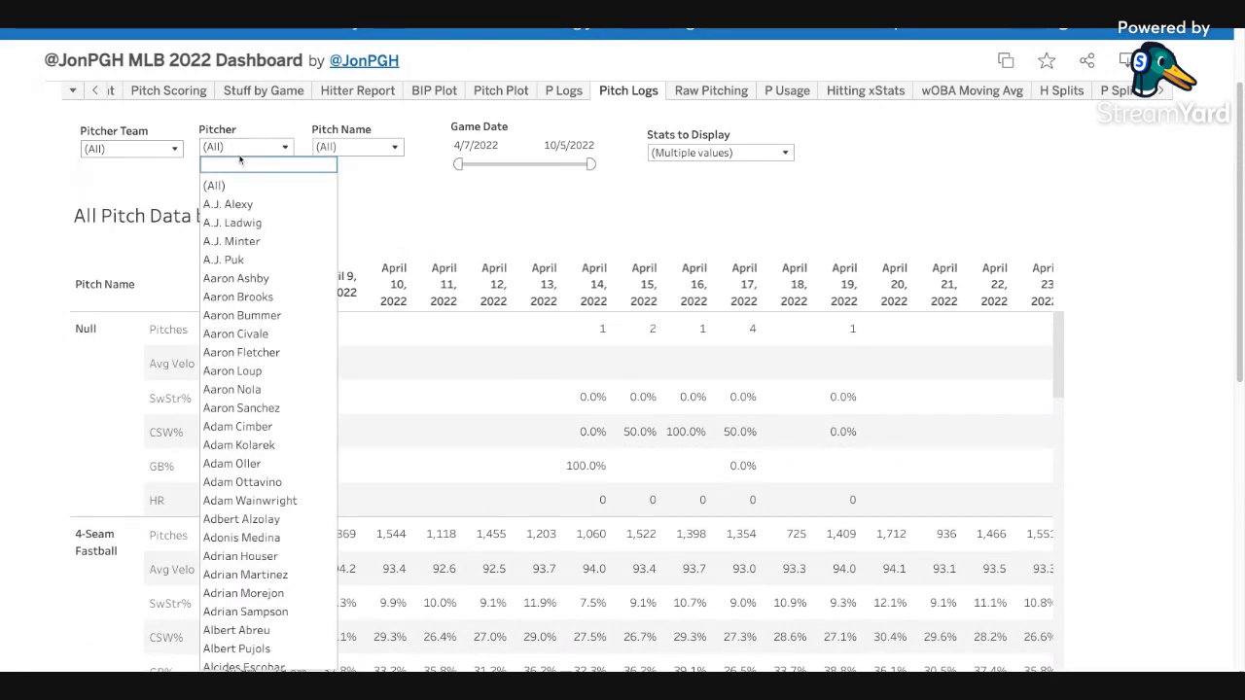
key("Down")
key("Down")
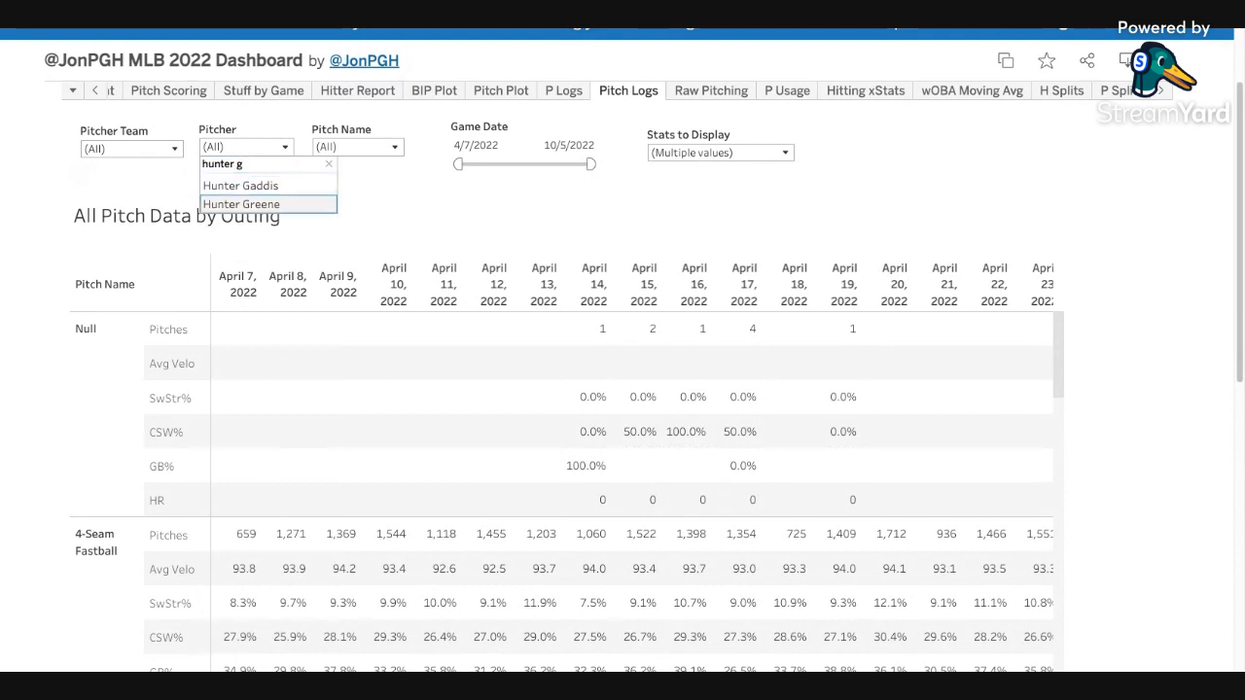
key("Return")
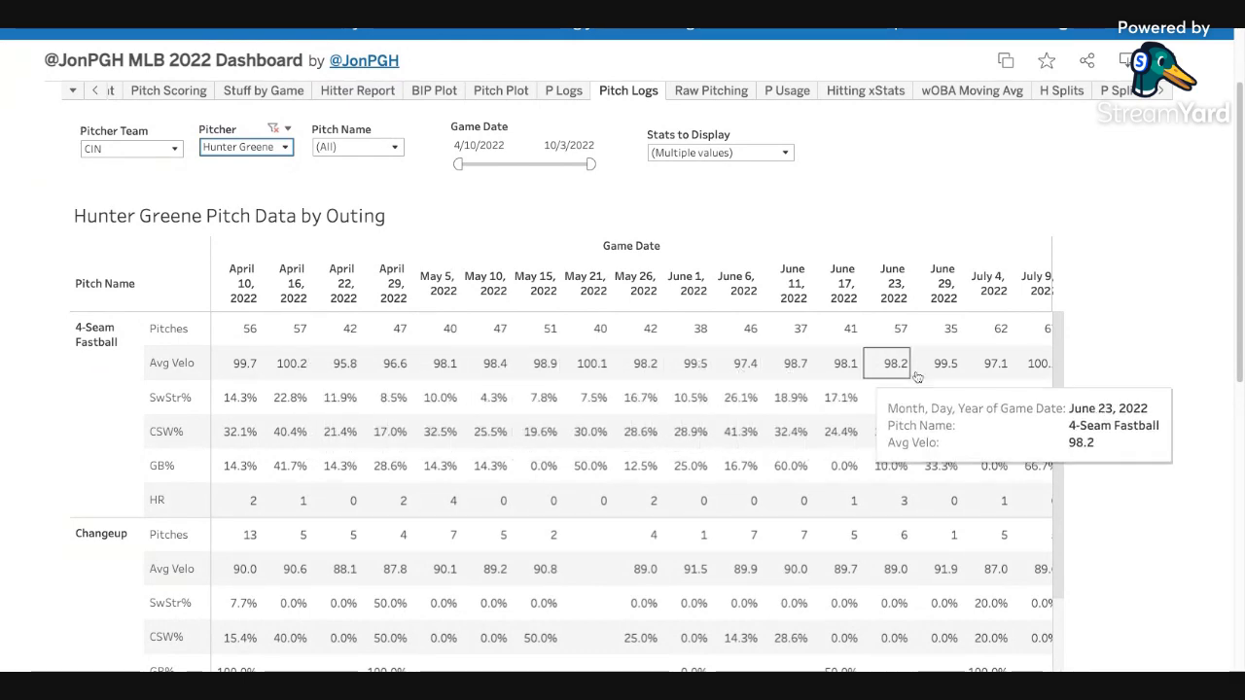
- Compare Hunter Greene's 4-Seam Fastball average velocity across his outings from July 4 to October 3, 2022
scroll(1114, 507, "down", 1)
scroll(1051, 556, "down", 1)
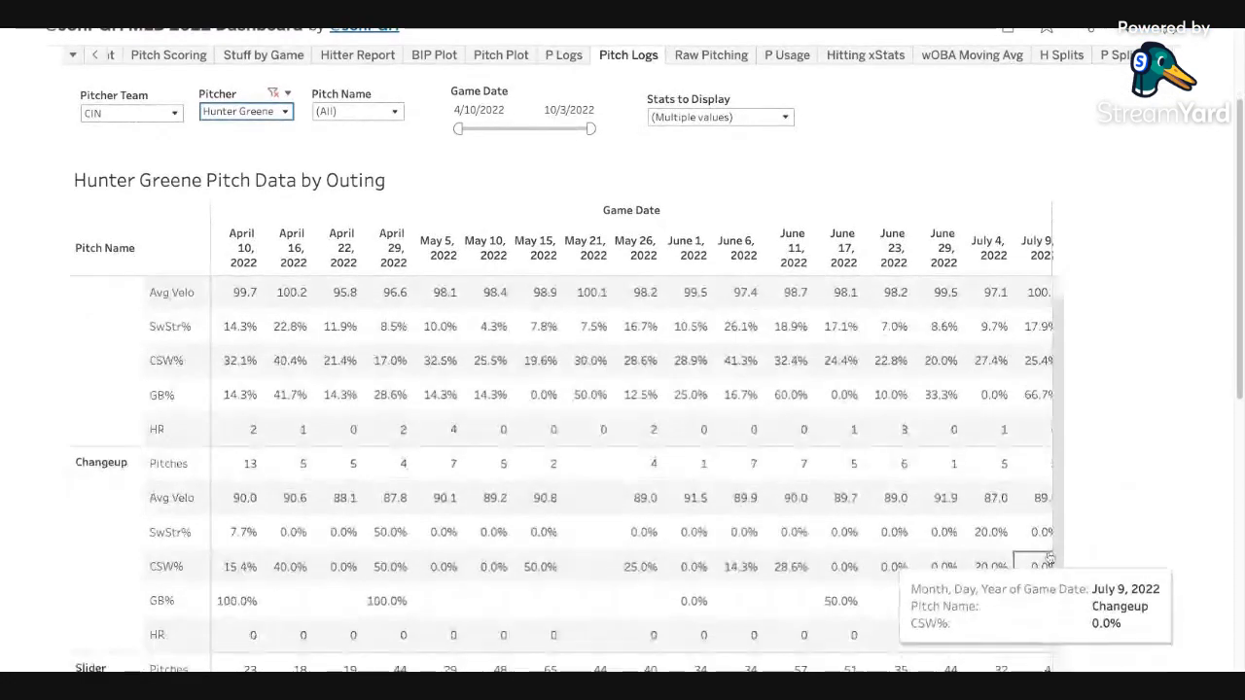
scroll(1050, 556, "up", 3)
left_click_drag(992, 404, 630, 412)
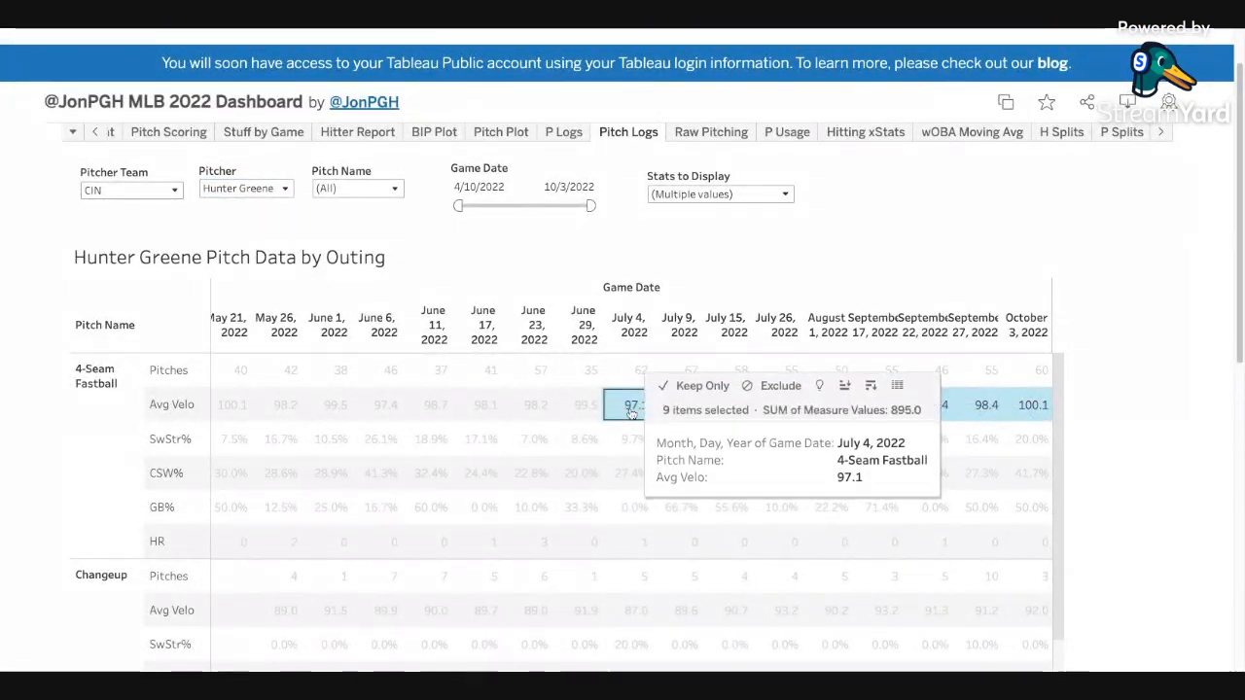
left_click(630, 412)
left_click(630, 413)
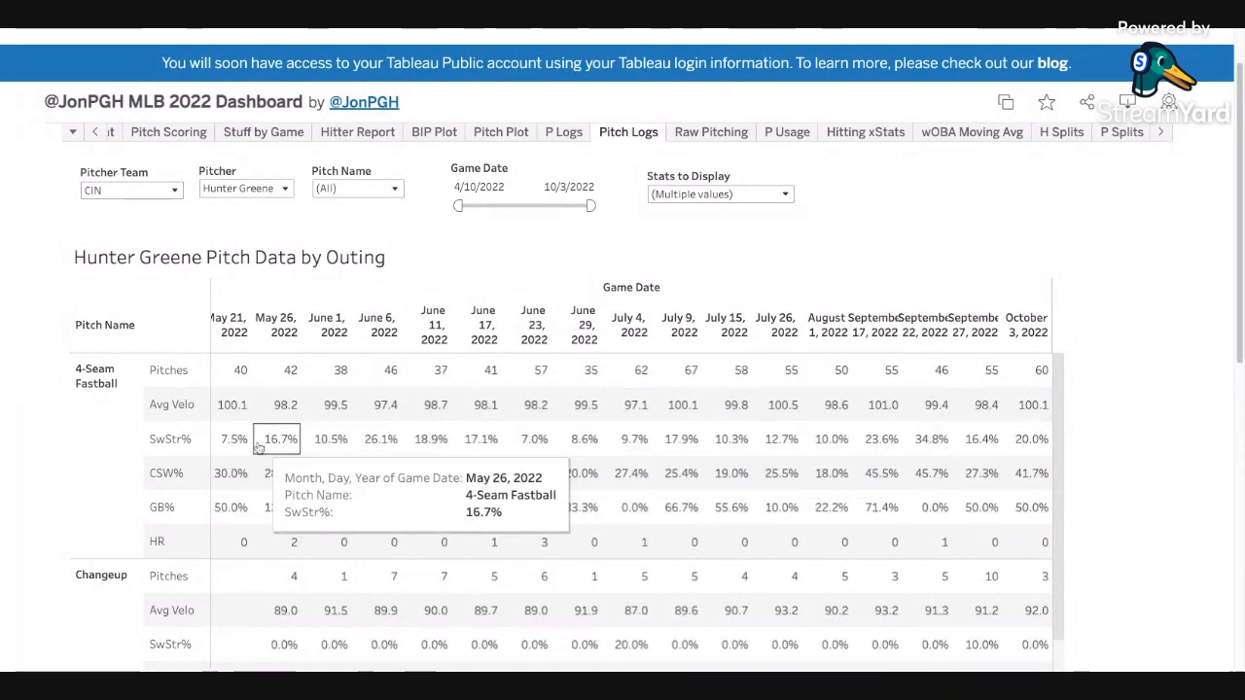
- Review Hunter Greene's Changeup and Slider metrics by outing and return to his earliest 4-Seam Fastball outings
scroll(259, 446, "down", 1)
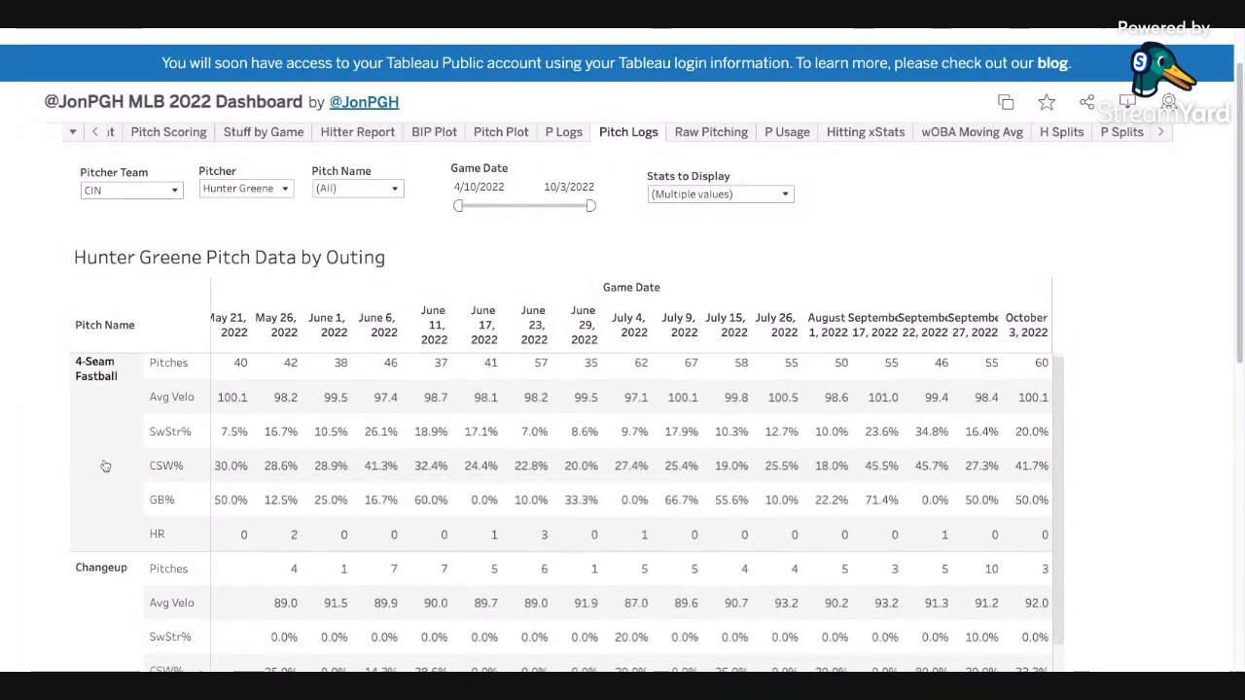
scroll(105, 465, "down", 5)
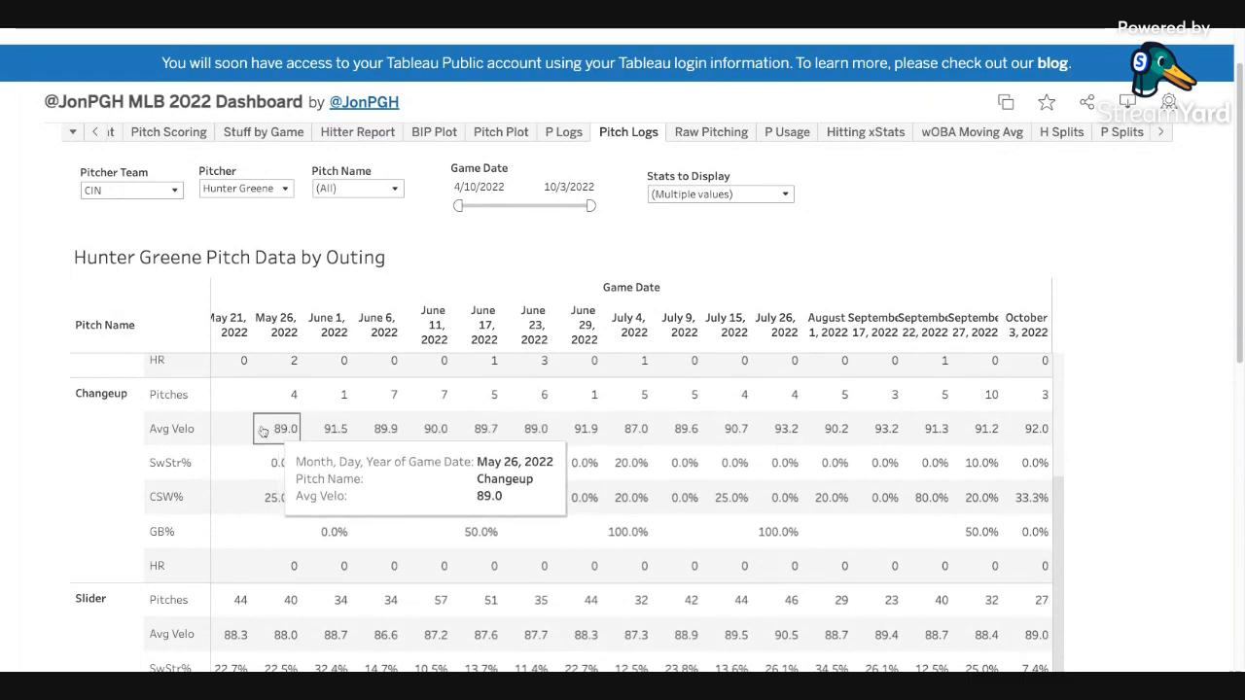
scroll(262, 431, "down", 5)
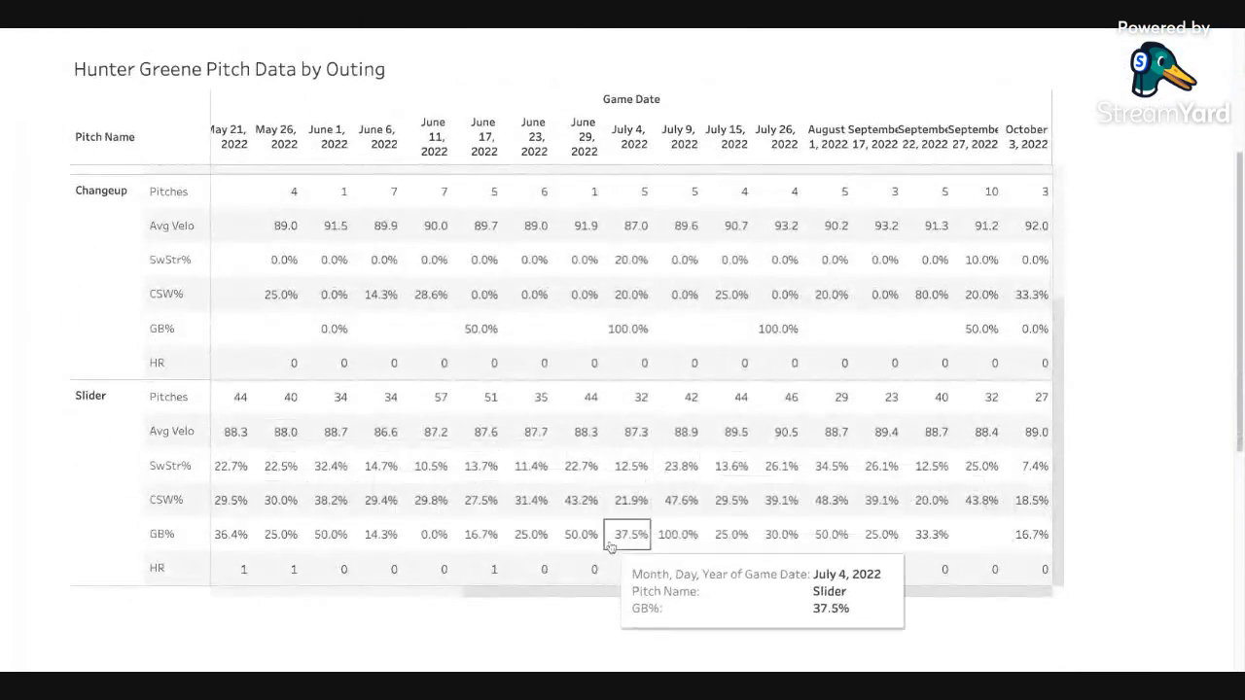
scroll(601, 595, "left", 6)
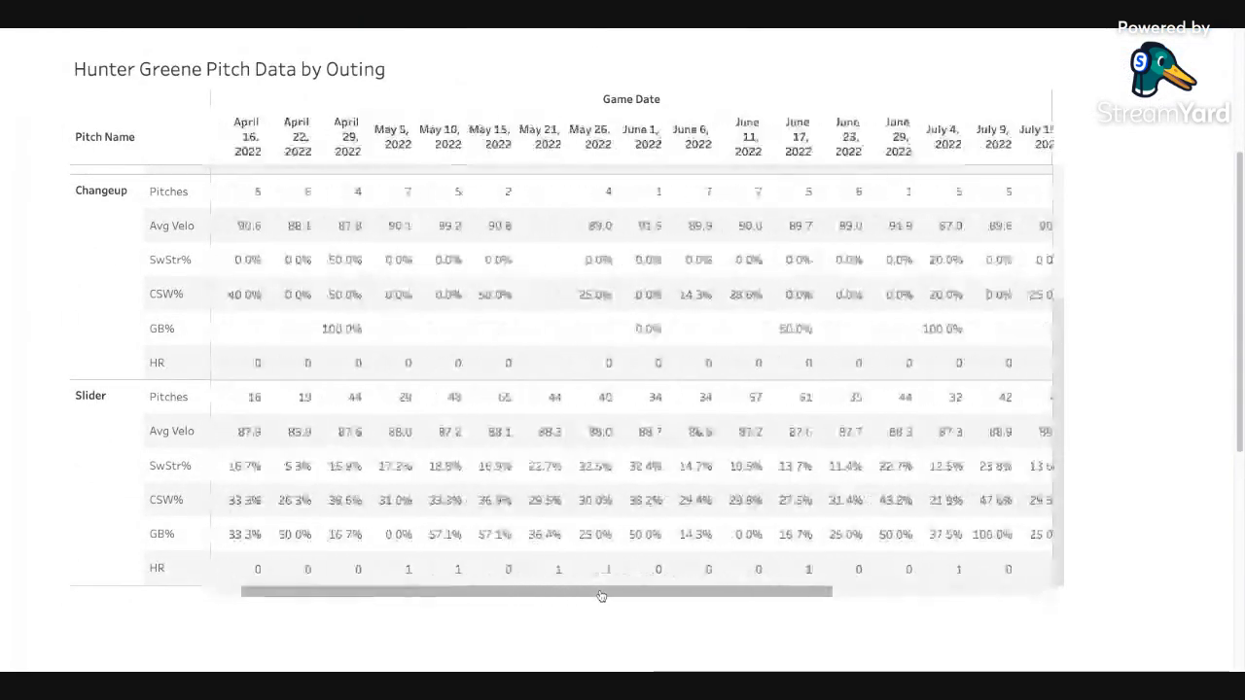
scroll(321, 466, "up", 9)
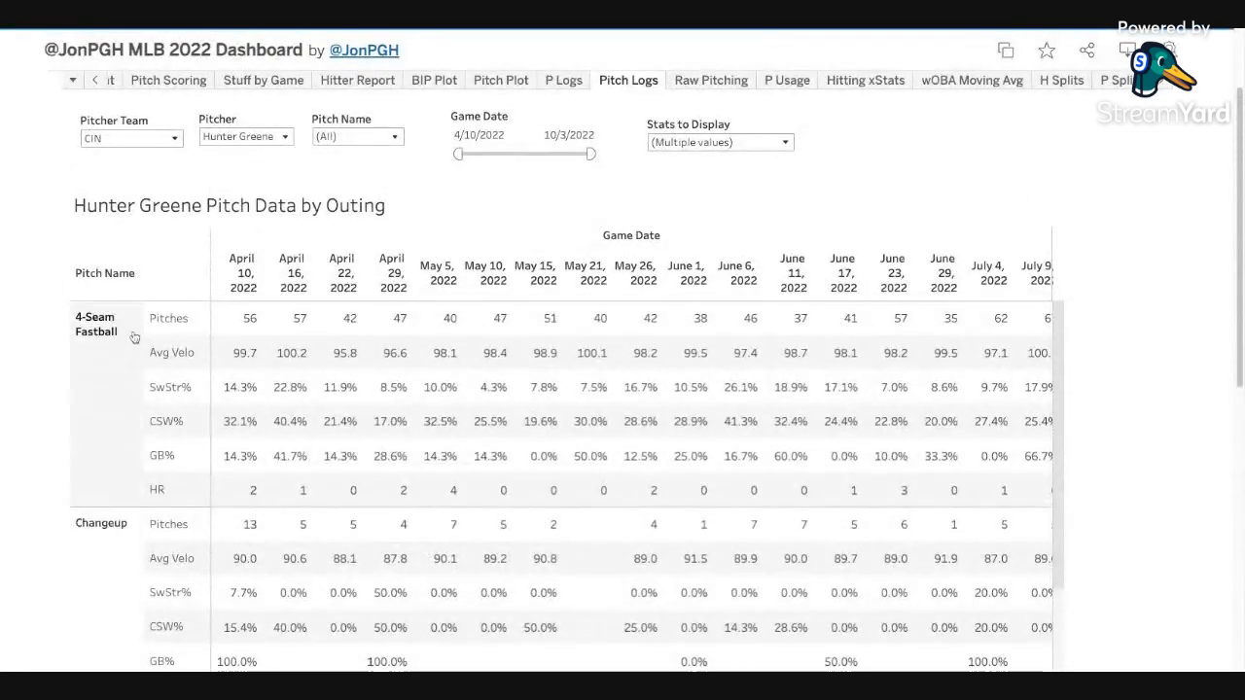
mouse_move(270, 354)
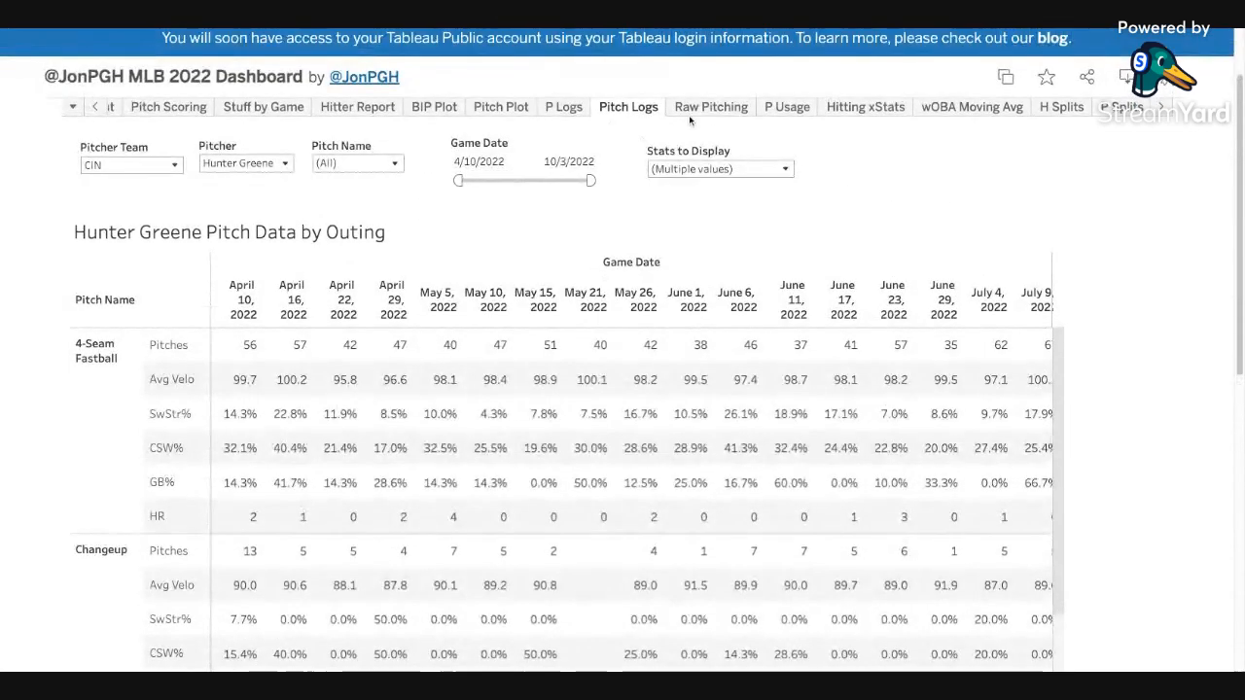
- Open the Raw Pitching sheet and set the minimum number of pitches to 3,000
left_click(691, 109)
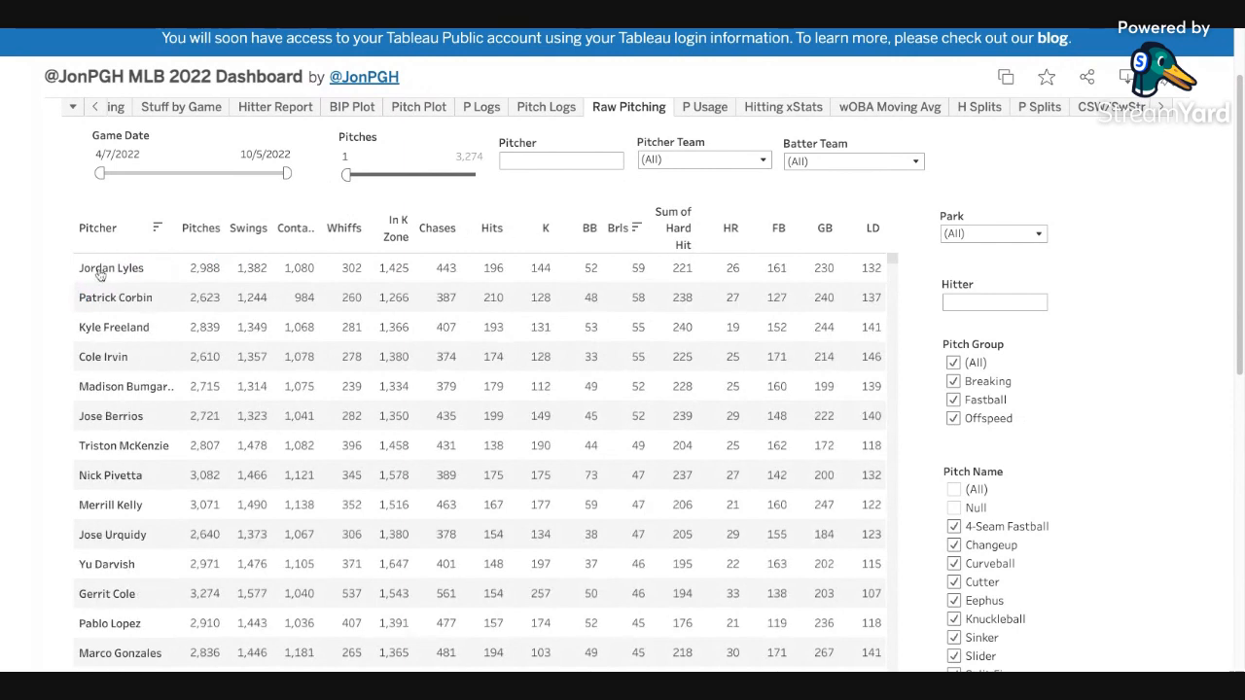
left_click(347, 171)
type("3,000")
key("Return")
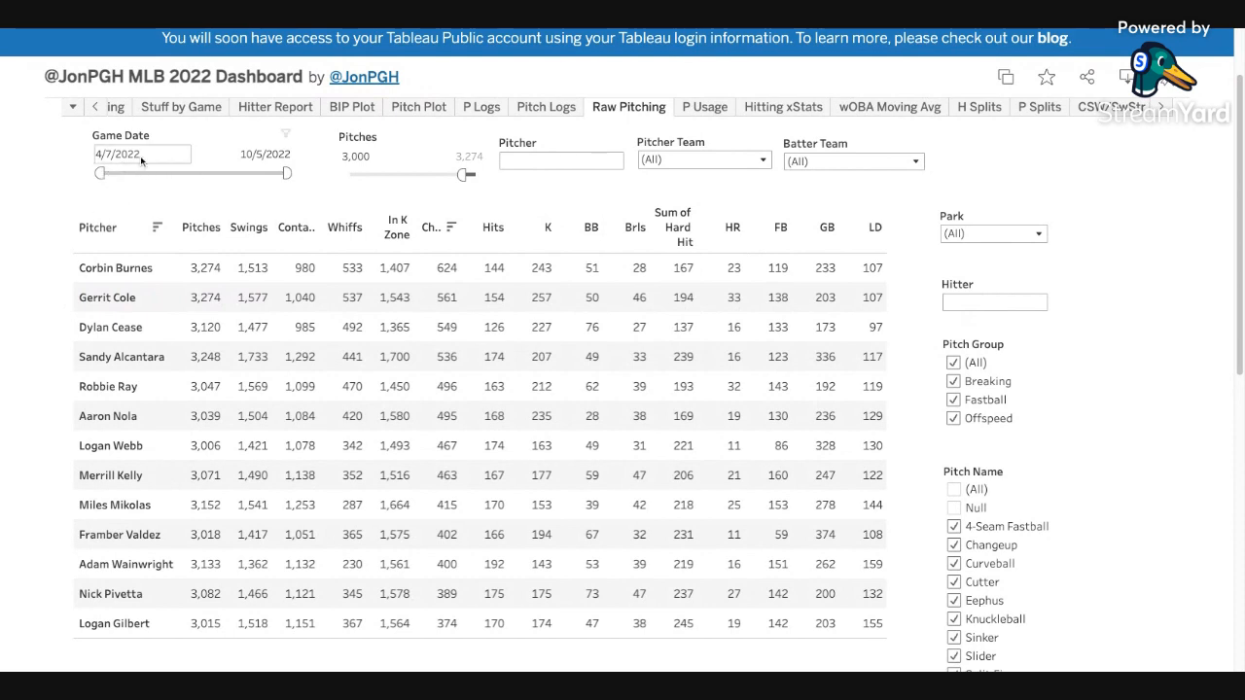
- Limit the pitching totals to the game date 4/7/2022, and filter them to batter team NYM with the date range extended to 10/5/2022
left_click_drag(284, 173, 103, 173)
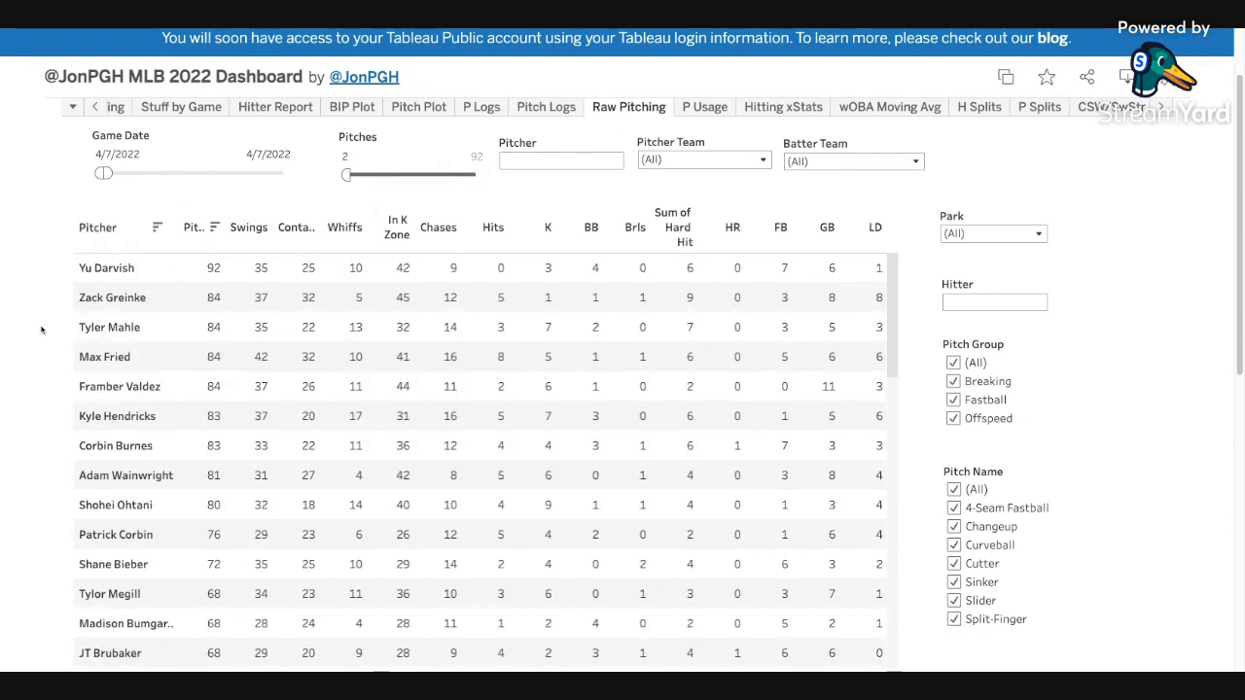
scroll(43, 307, "down", 1)
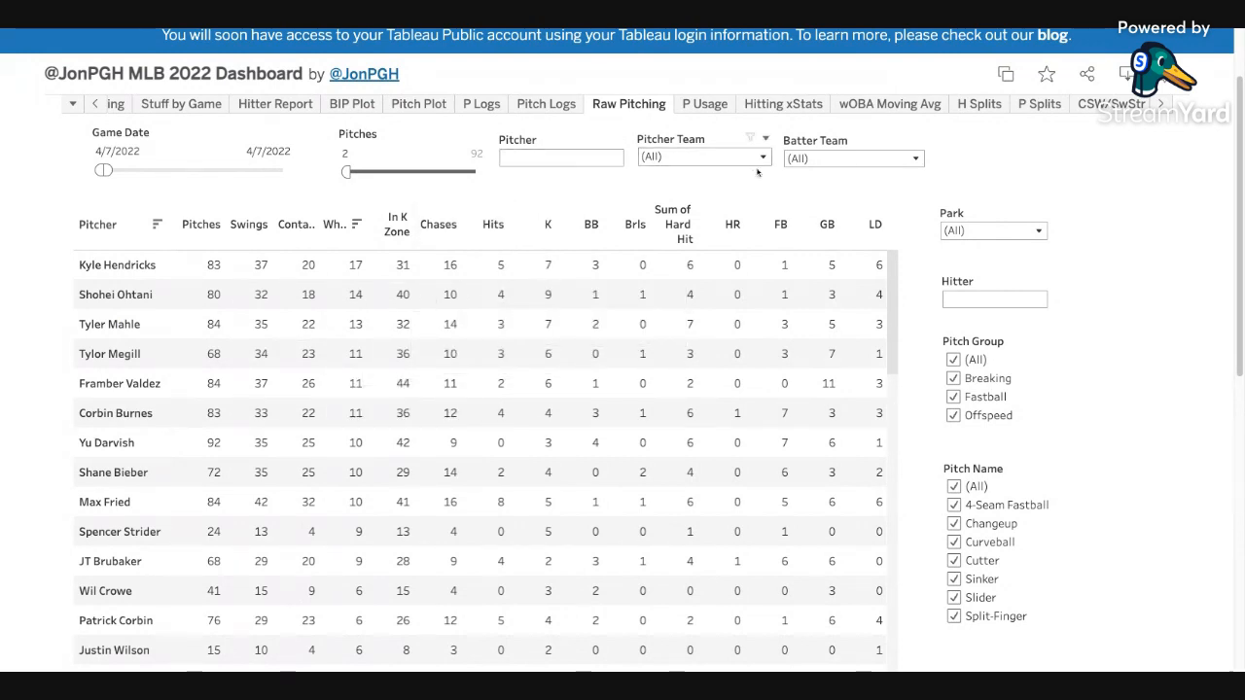
left_click(832, 163)
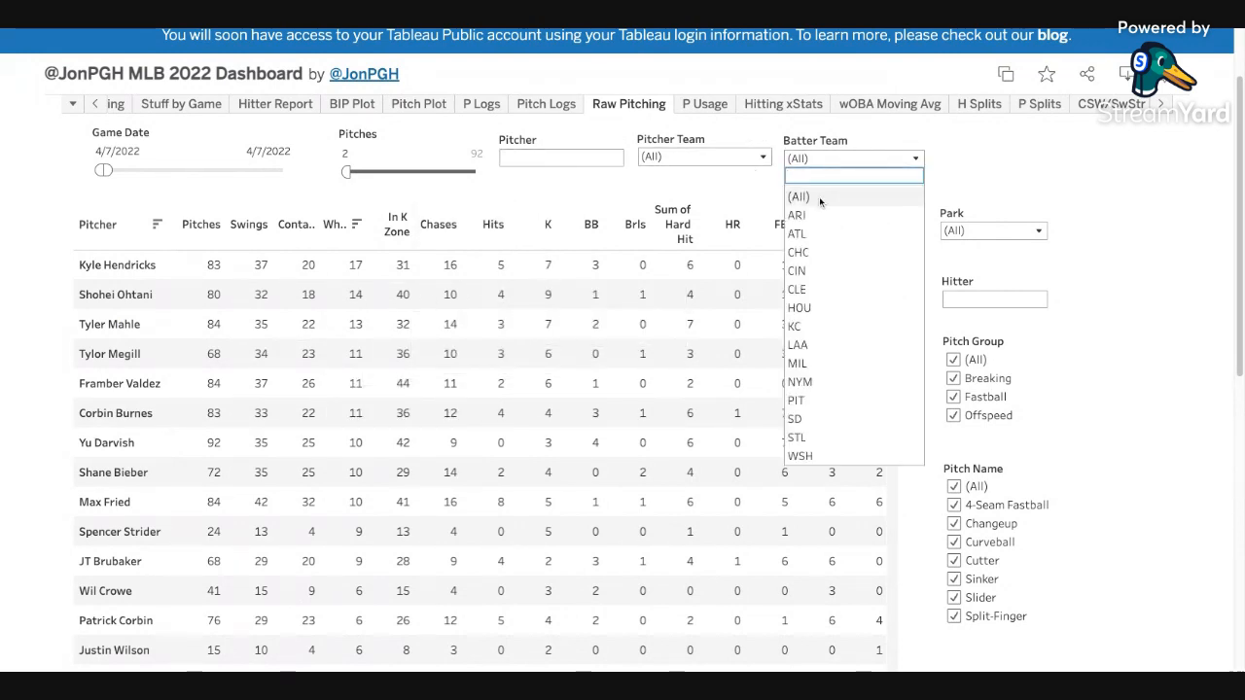
left_click(836, 381)
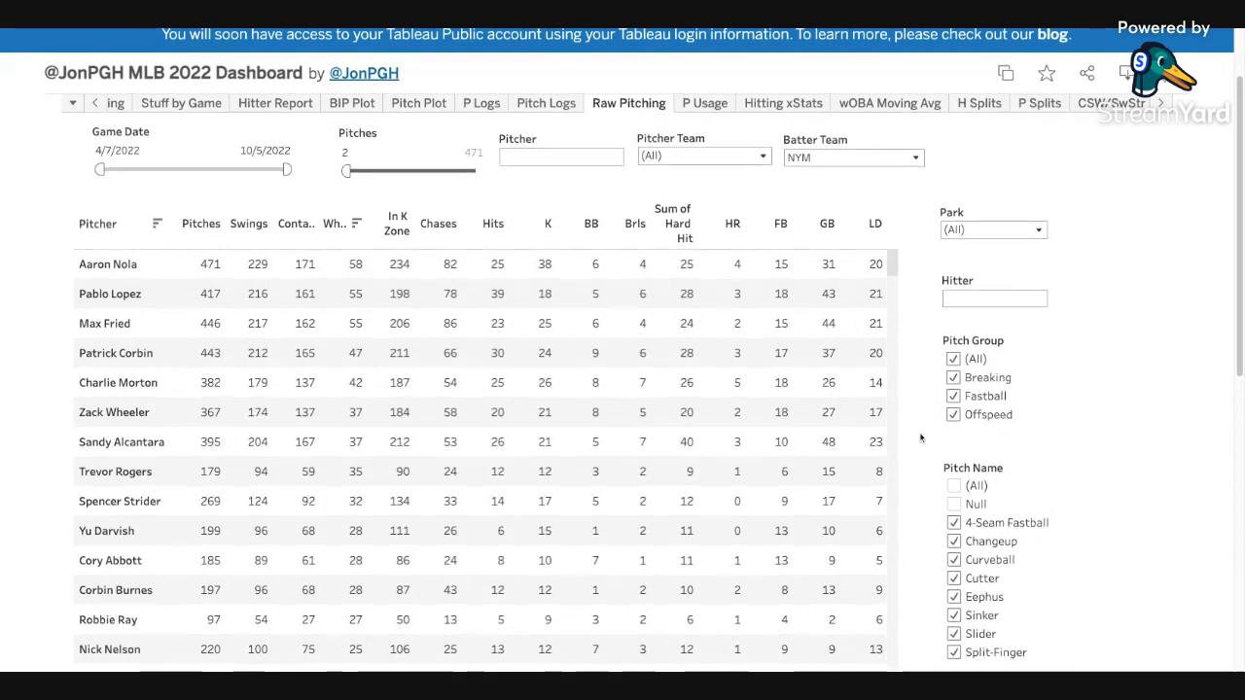
- Clear the batter team filter and limit the pitch names to Eephus only
scroll(918, 433, "down", 1)
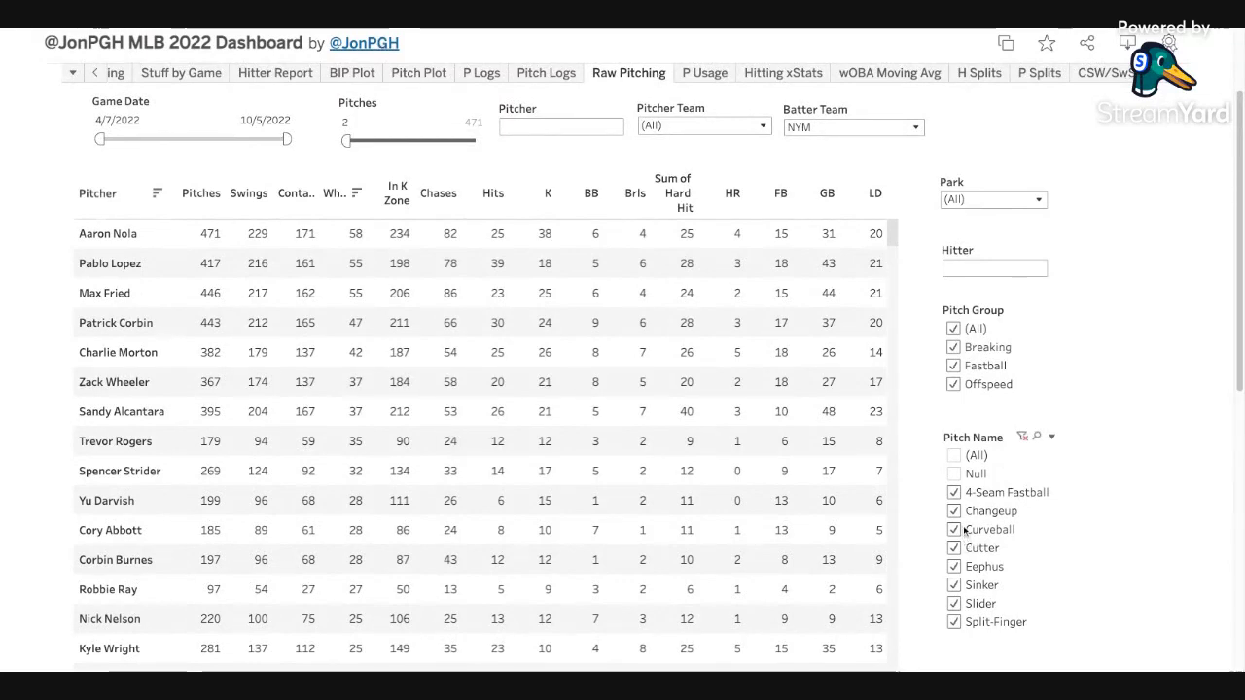
left_click(954, 455)
left_click(903, 111)
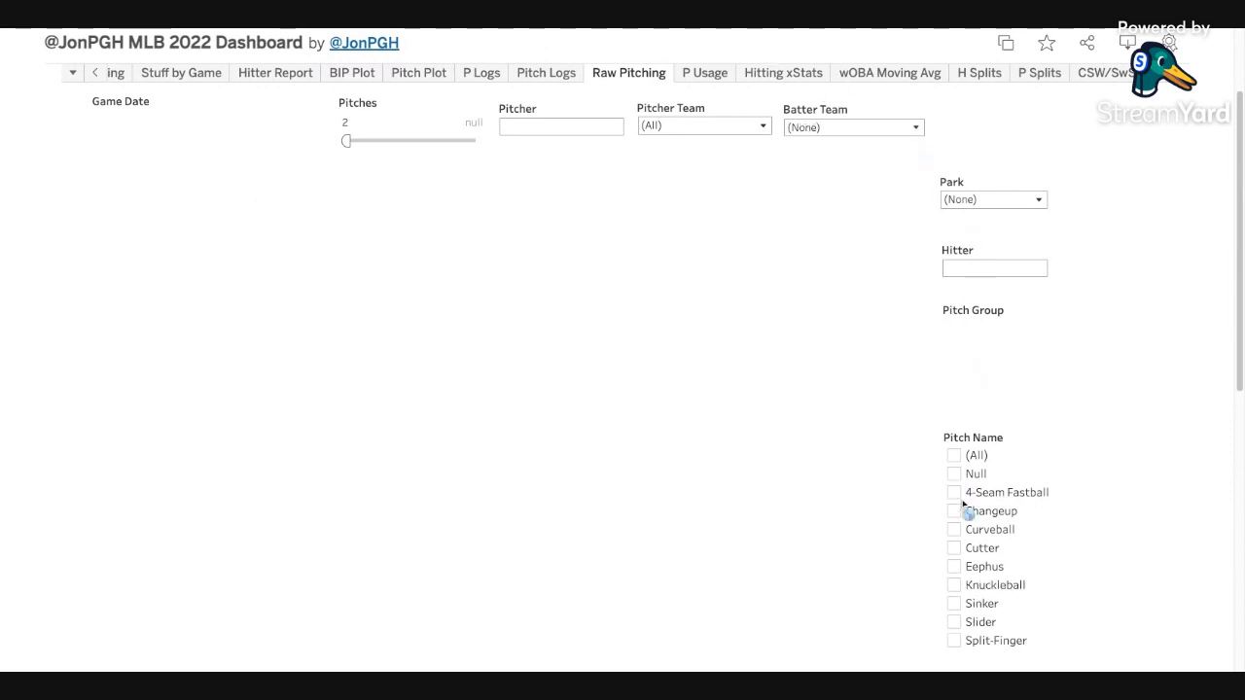
left_click(954, 567)
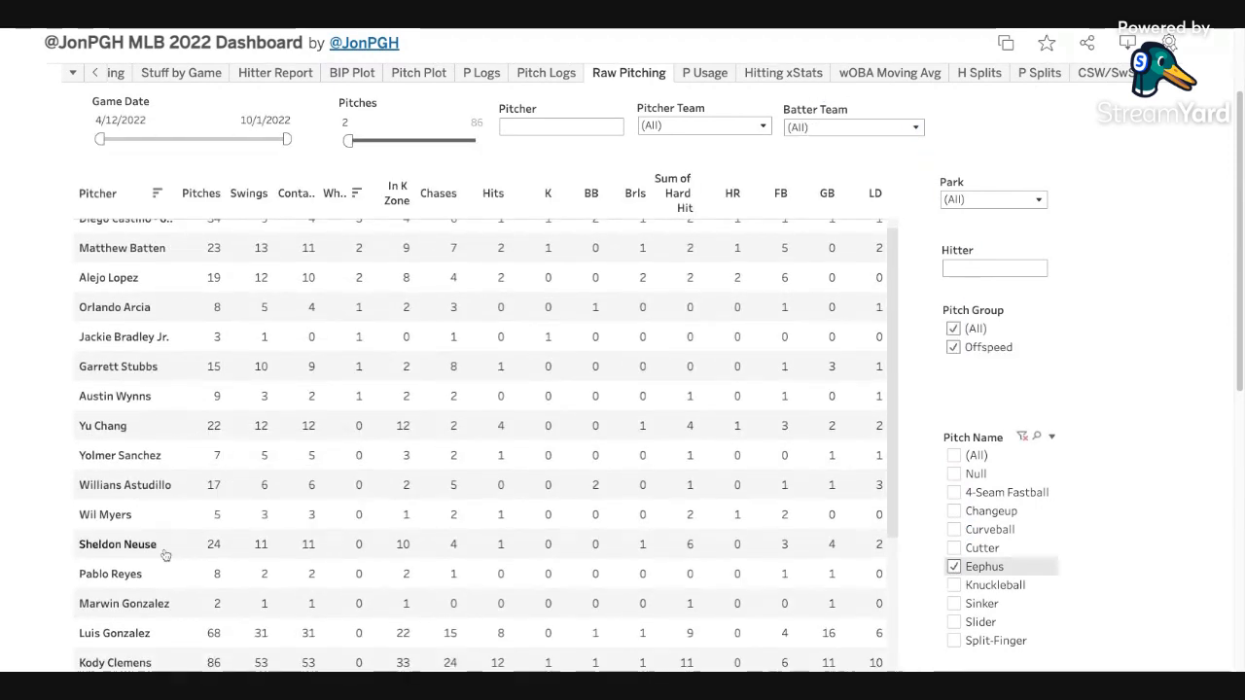
- Look through the pitchers who threw an Eephus and sort them by home runs allowed
scroll(195, 560, "down", 1)
scroll(185, 559, "down", 3)
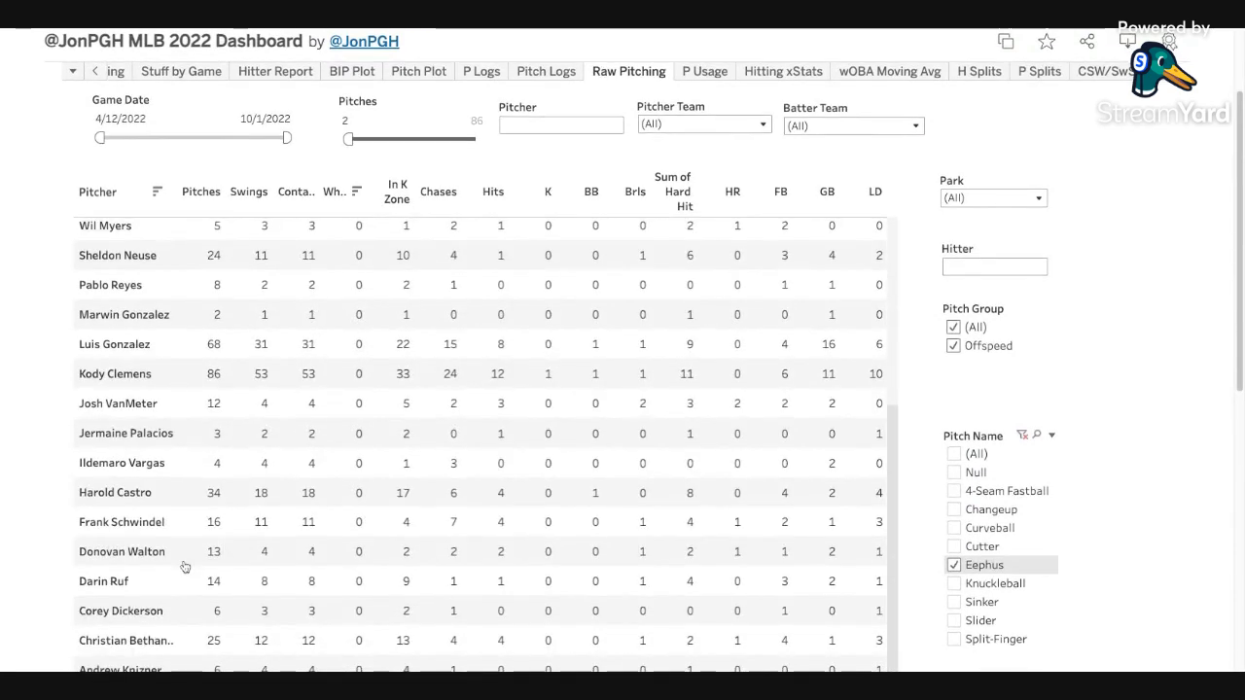
scroll(185, 567, "down", 2)
scroll(199, 500, "up", 3)
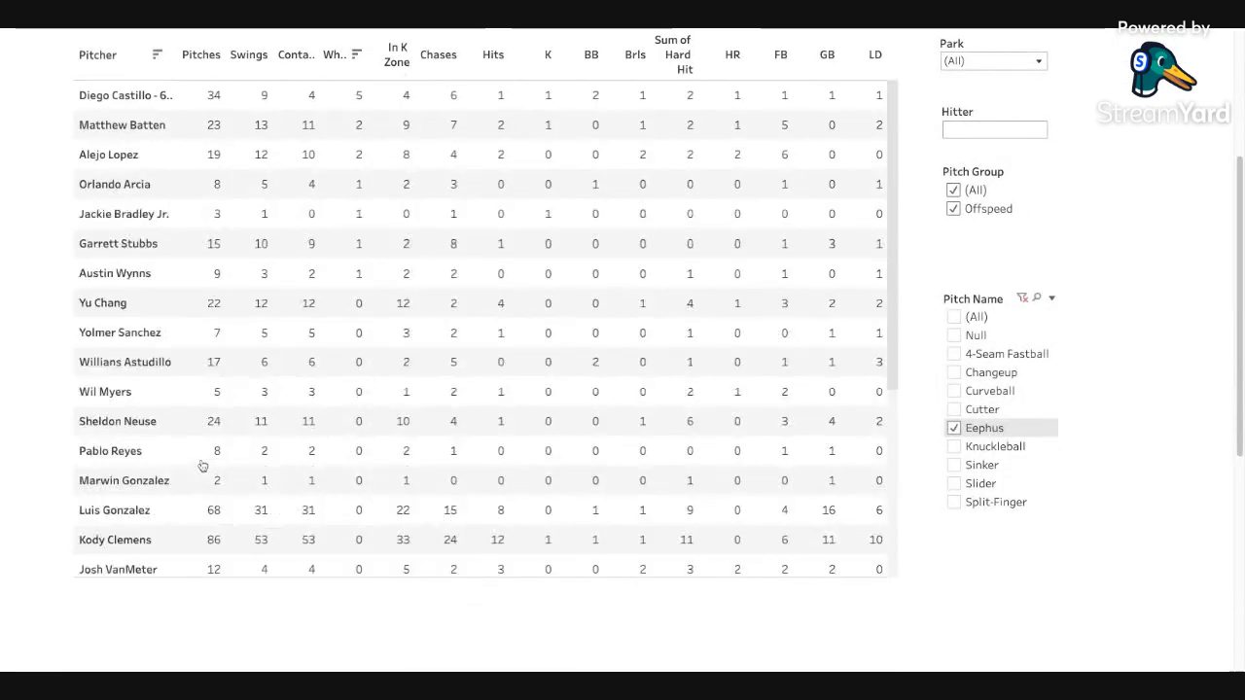
scroll(202, 466, "up", 2)
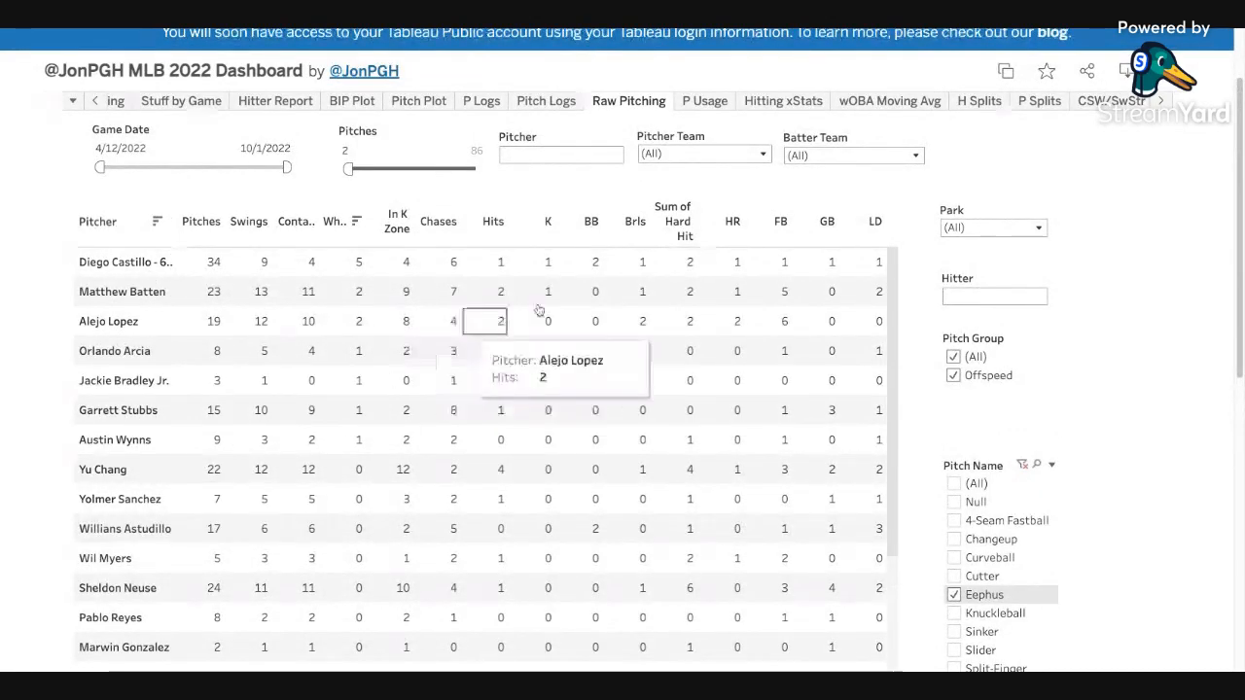
left_click(732, 223)
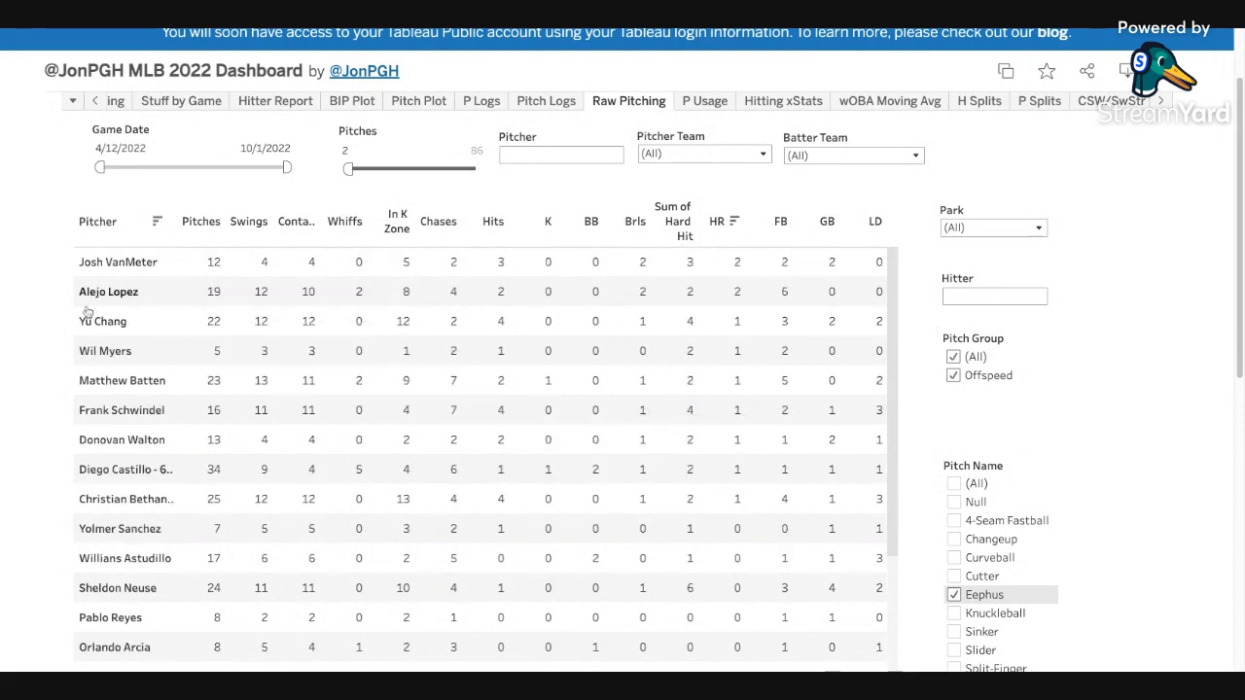
scroll(64, 327, "up", 1)
scroll(64, 328, "up", 1)
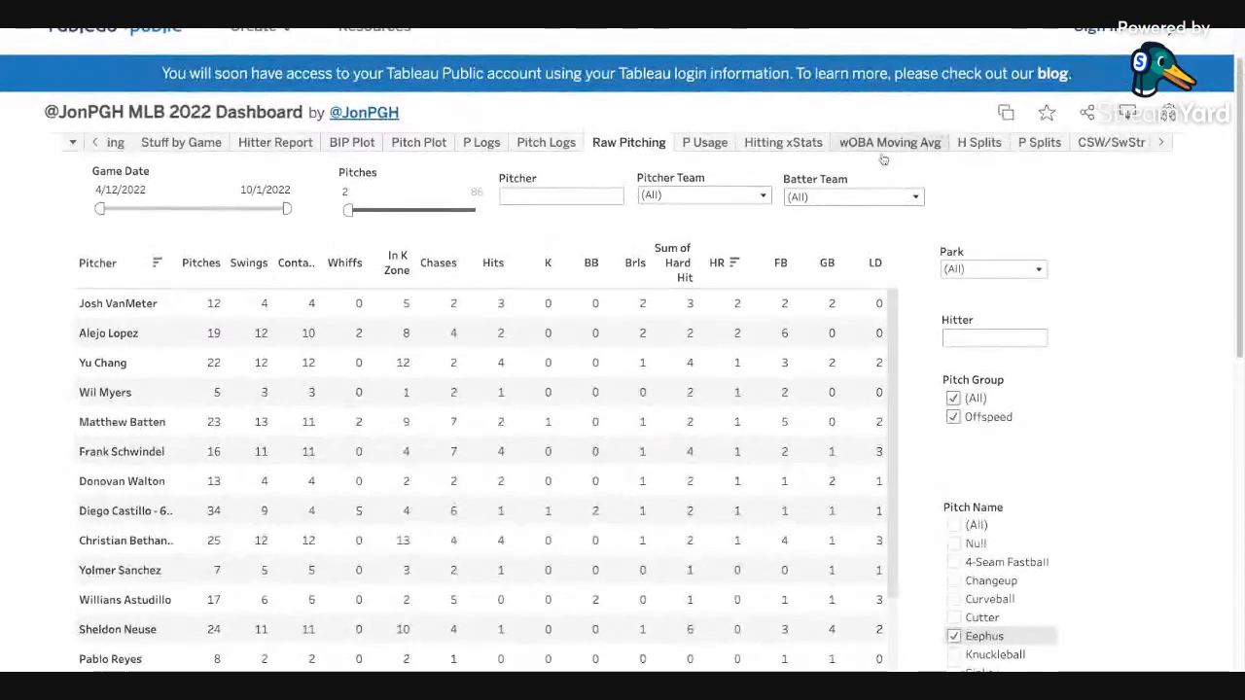
- Open the P Usage sheet and filter the pitch mix trend to pitcher Aaron Civale
left_click(705, 144)
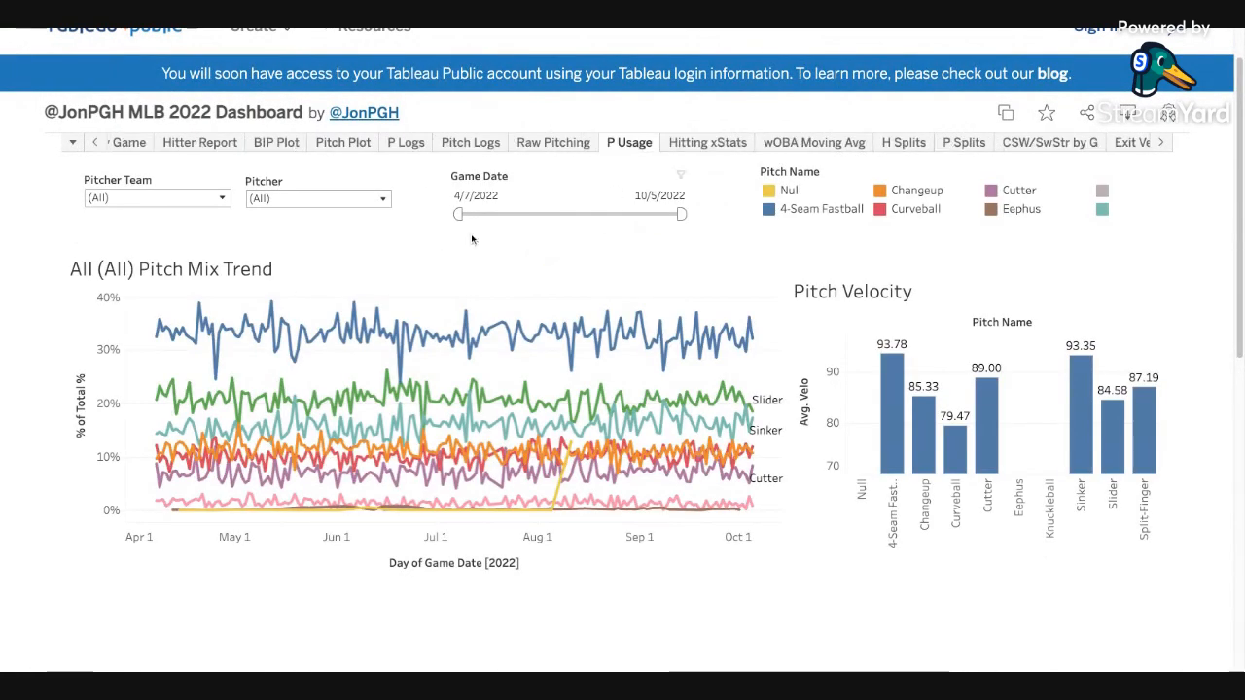
left_click(331, 199)
left_click(255, 372)
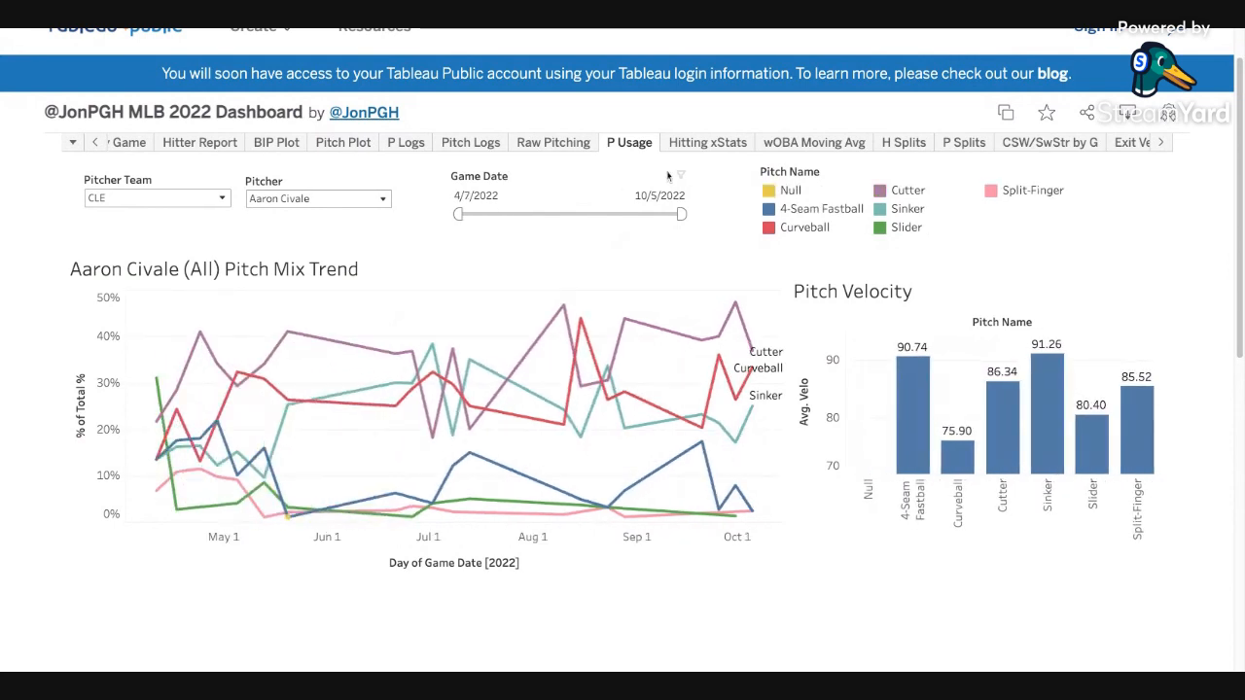
left_click(72, 142)
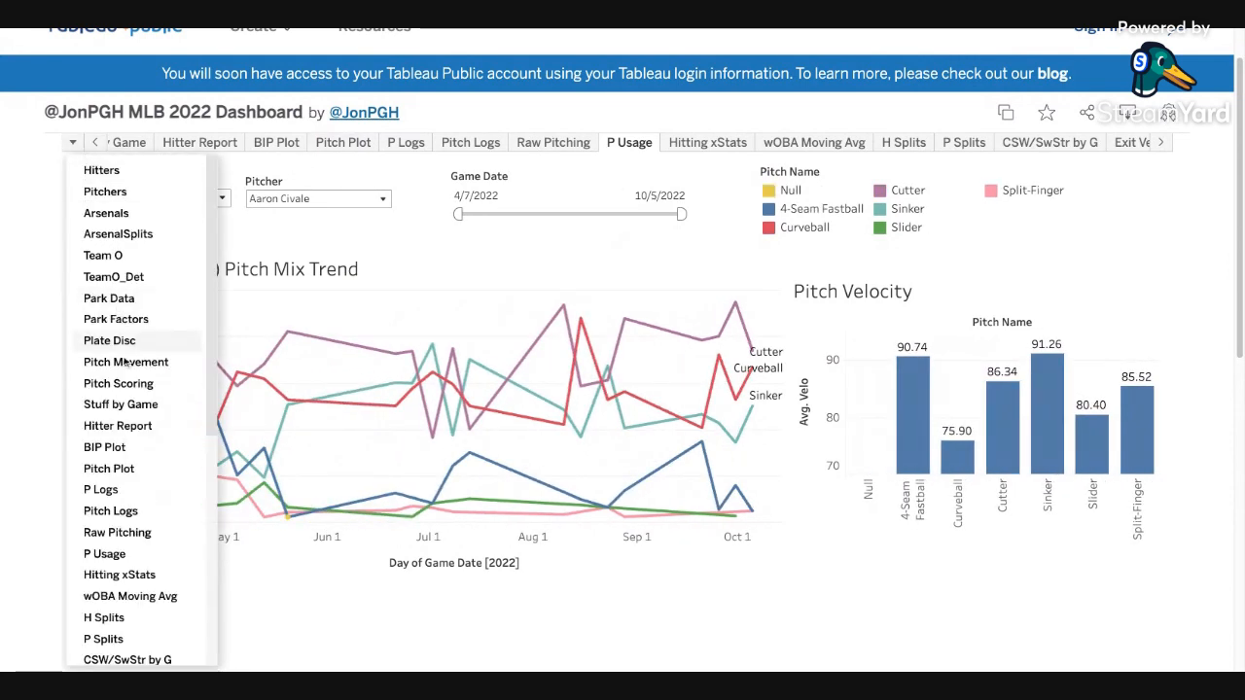
scroll(142, 418, "down", 3)
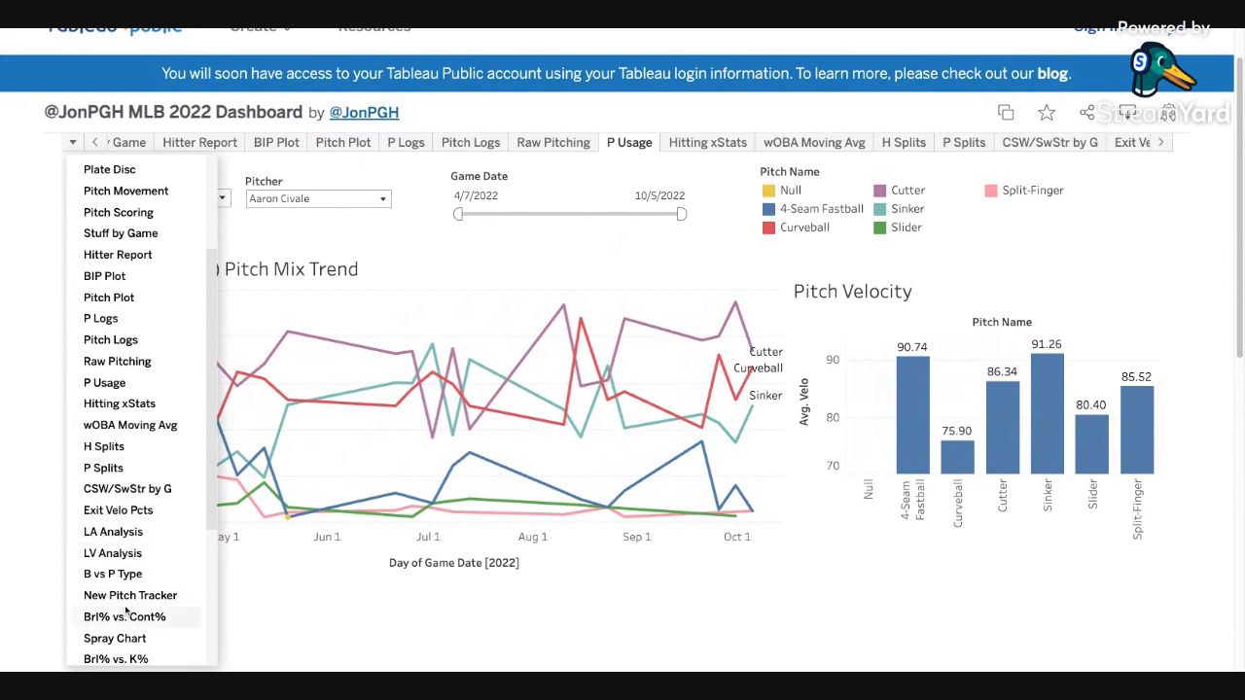
scroll(210, 512, "down", 5)
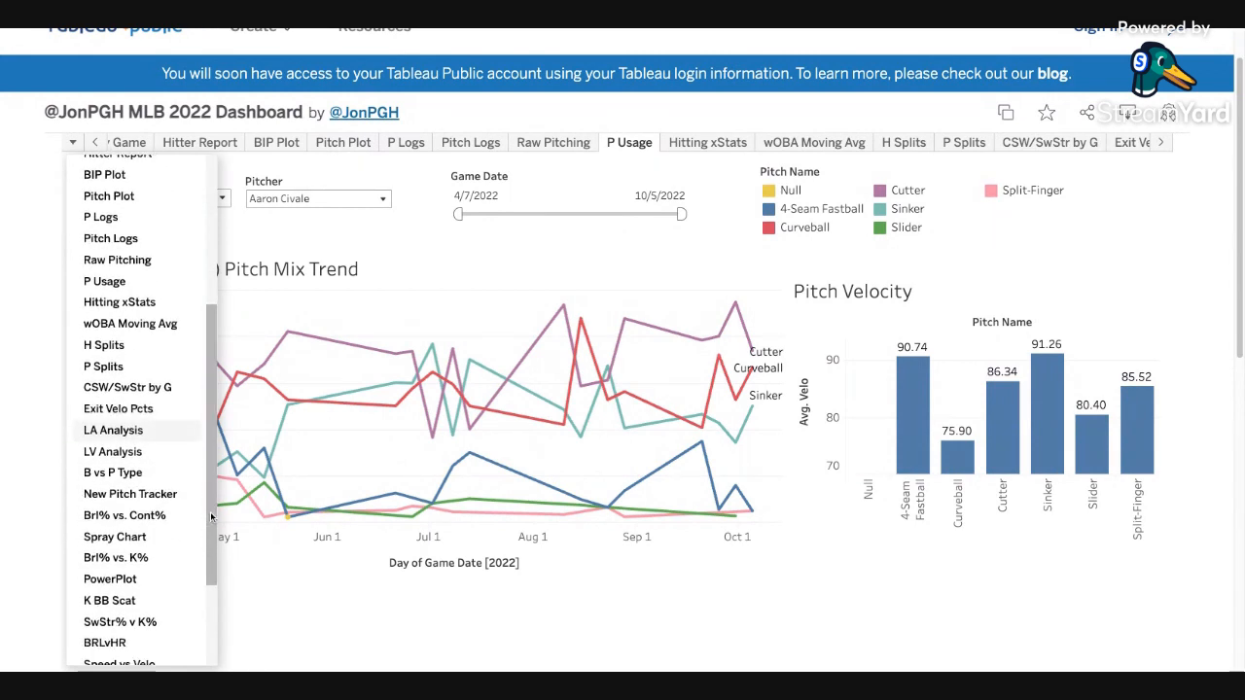
left_click(51, 505)
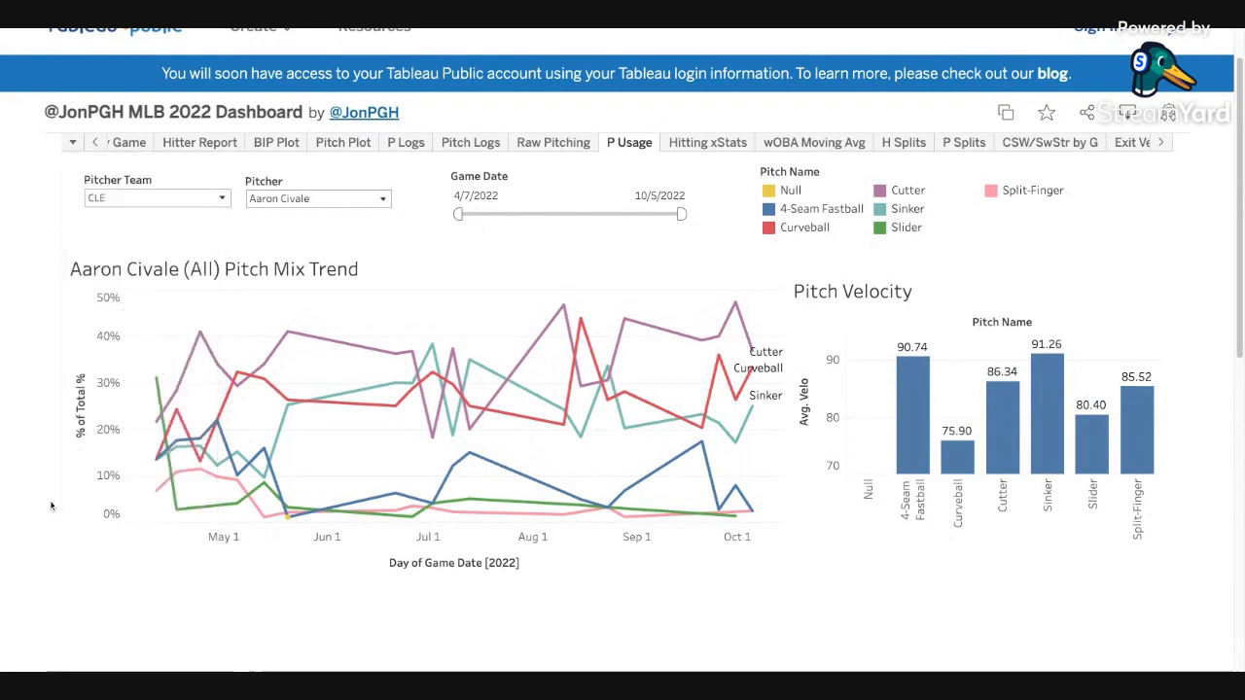